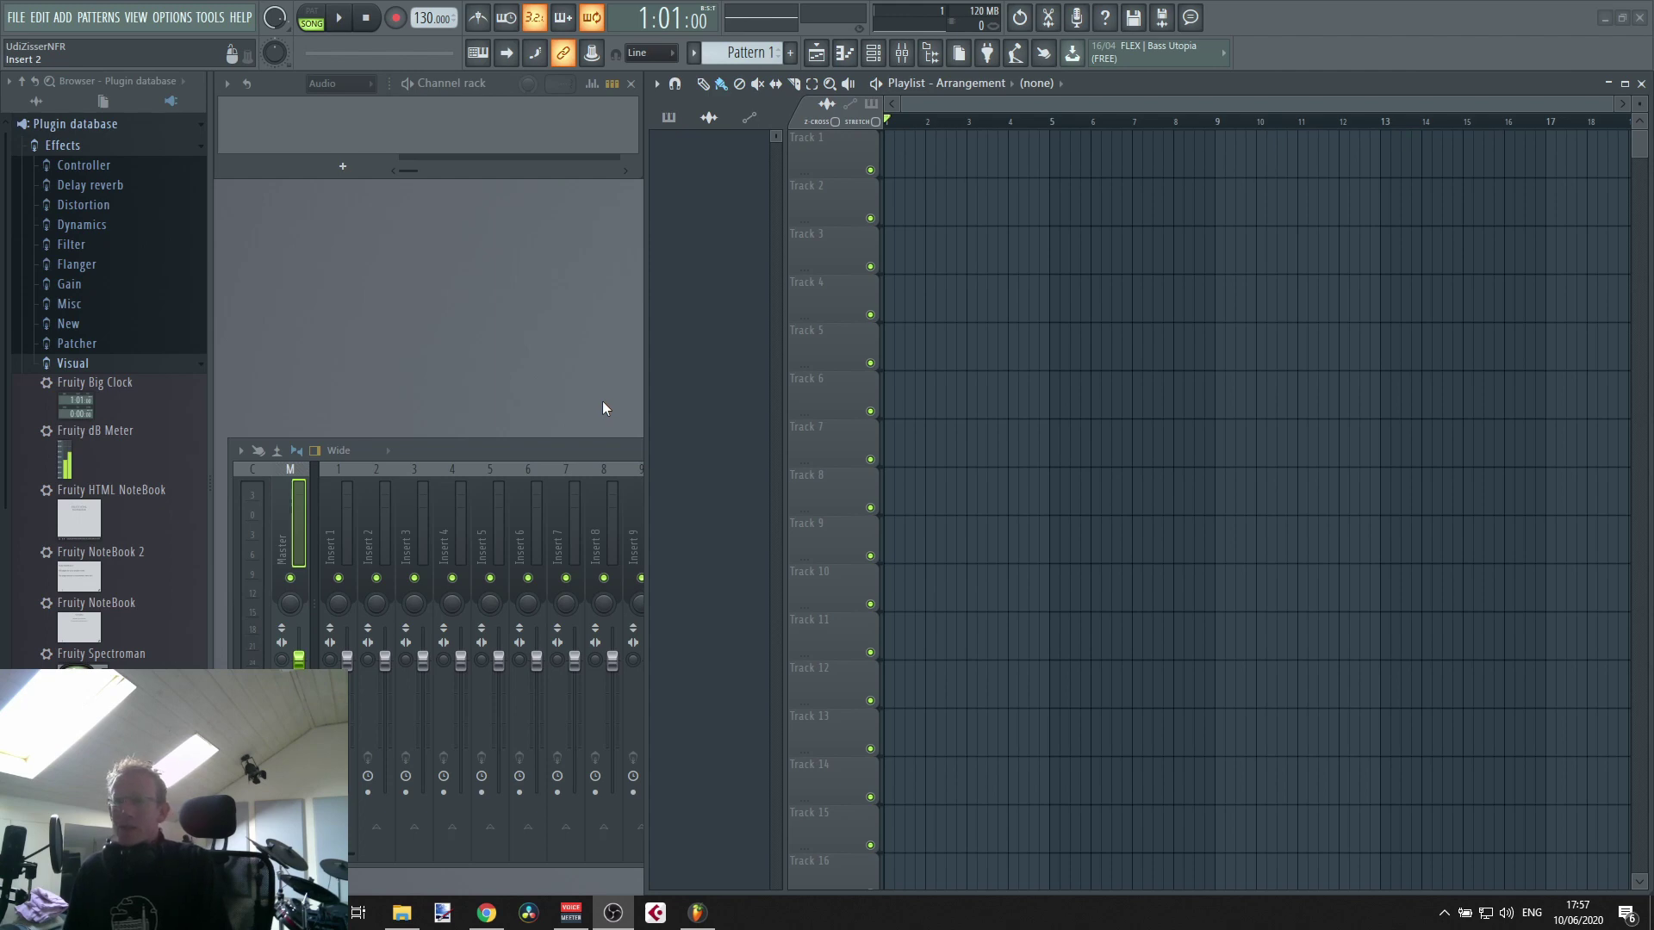
- Drag K2.wav from the Music folder onto Playlist Track 1 as an audio clip and play it
{"action": "left_click", "coordinate": [401, 913]}
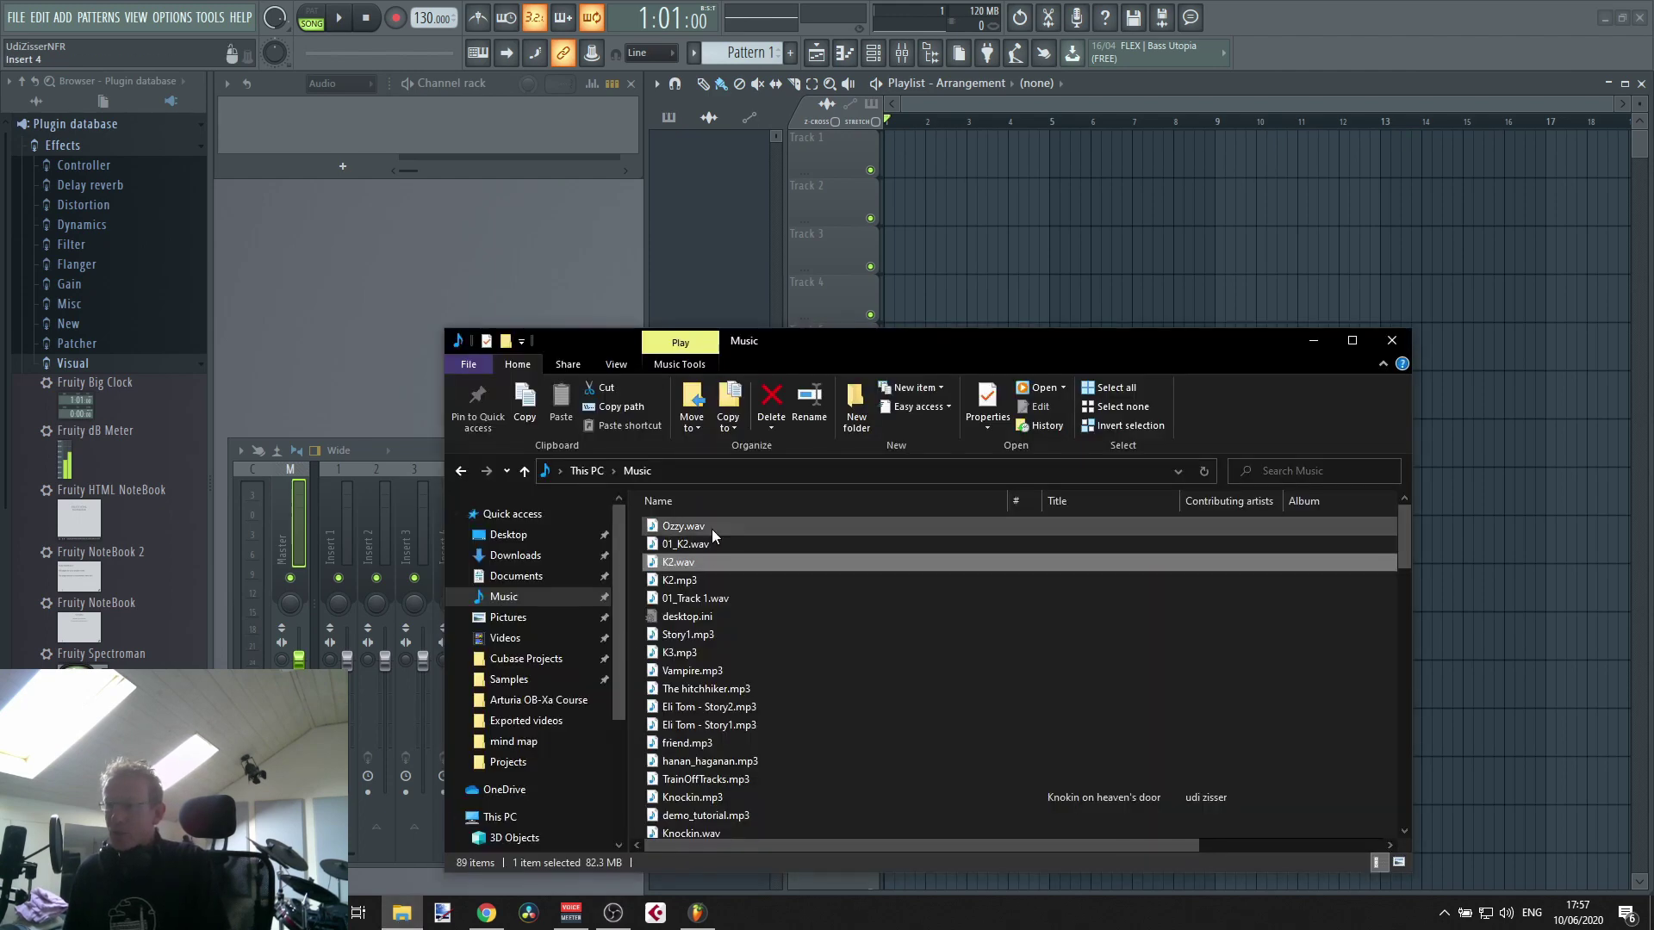
{"action": "left_click", "coordinate": [699, 563]}
{"action": "left_click_drag", "start_coordinate": [699, 563], "coordinate": [884, 232]}
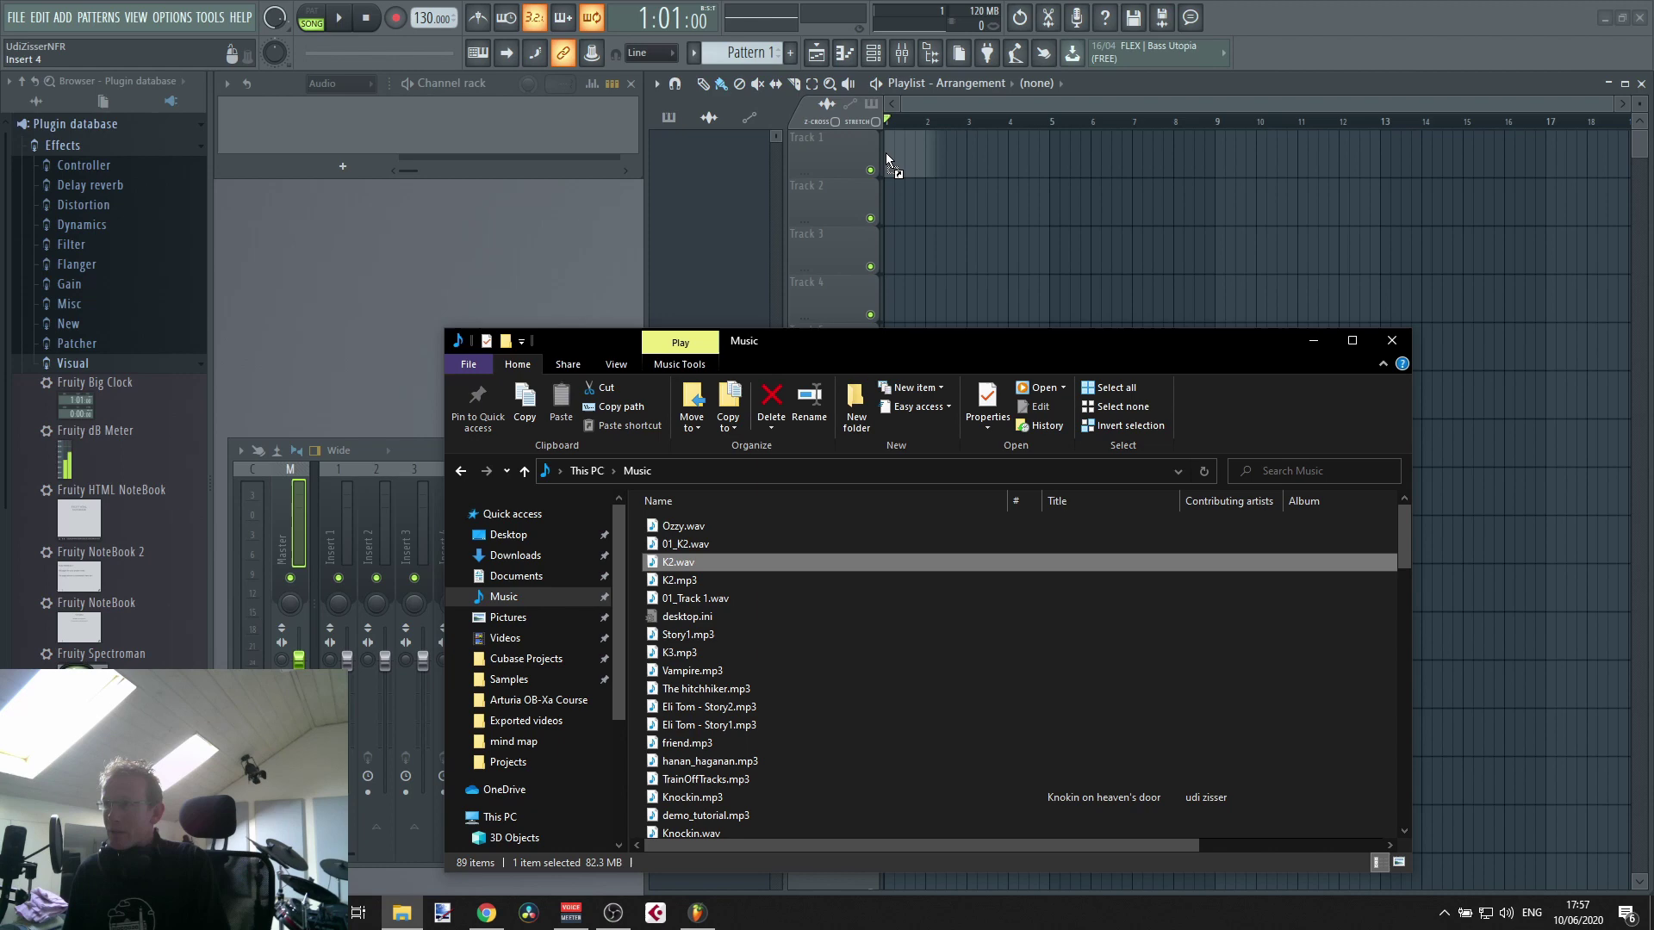
{"action": "left_click_drag", "start_coordinate": [888, 155], "coordinate": [888, 157]}
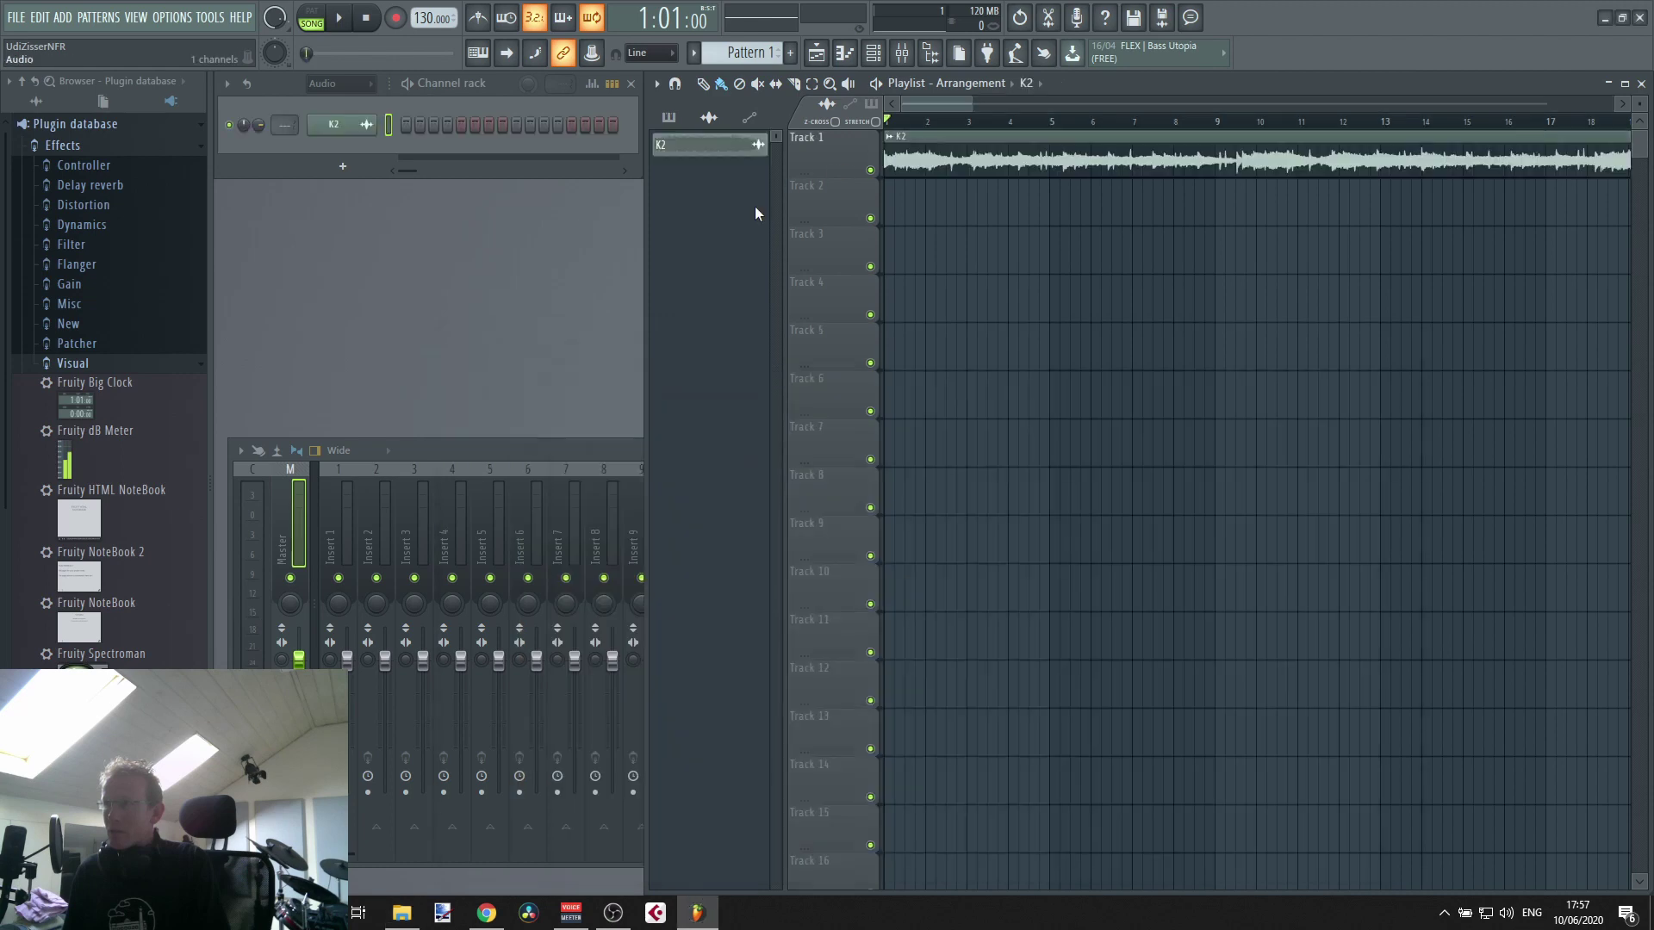
{"action": "left_click", "coordinate": [341, 28]}
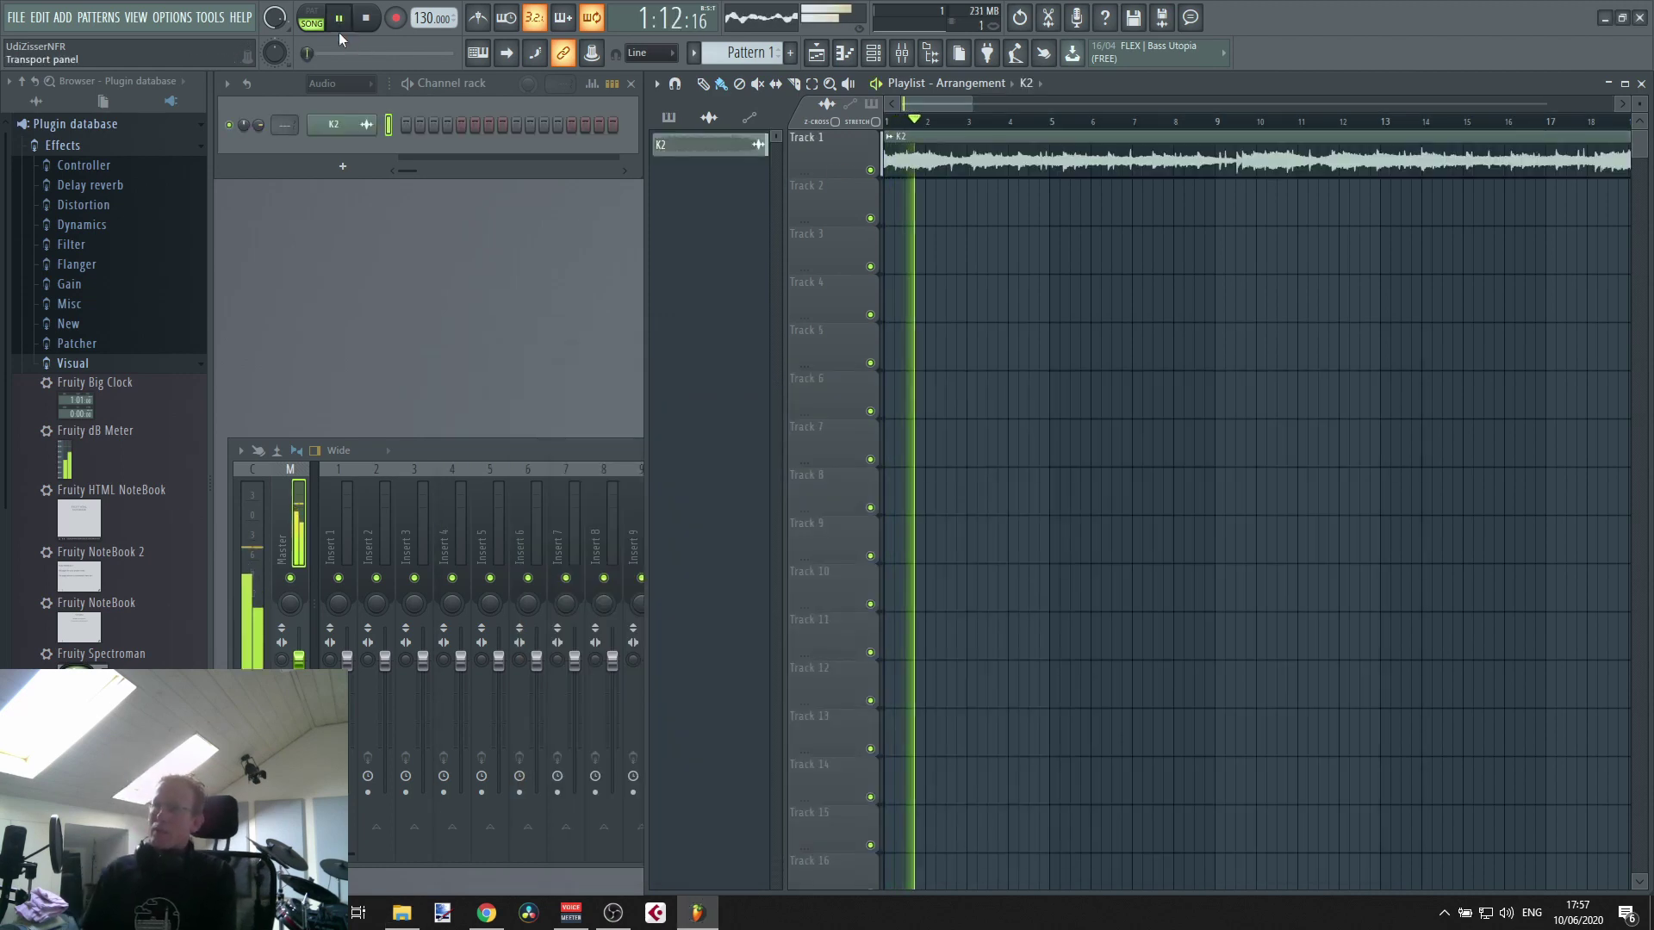
- Stop playback and list Effects > Visual in the plugin database, scrolled down to ZGameEditor Visualizer
{"action": "key", "text": "space"}
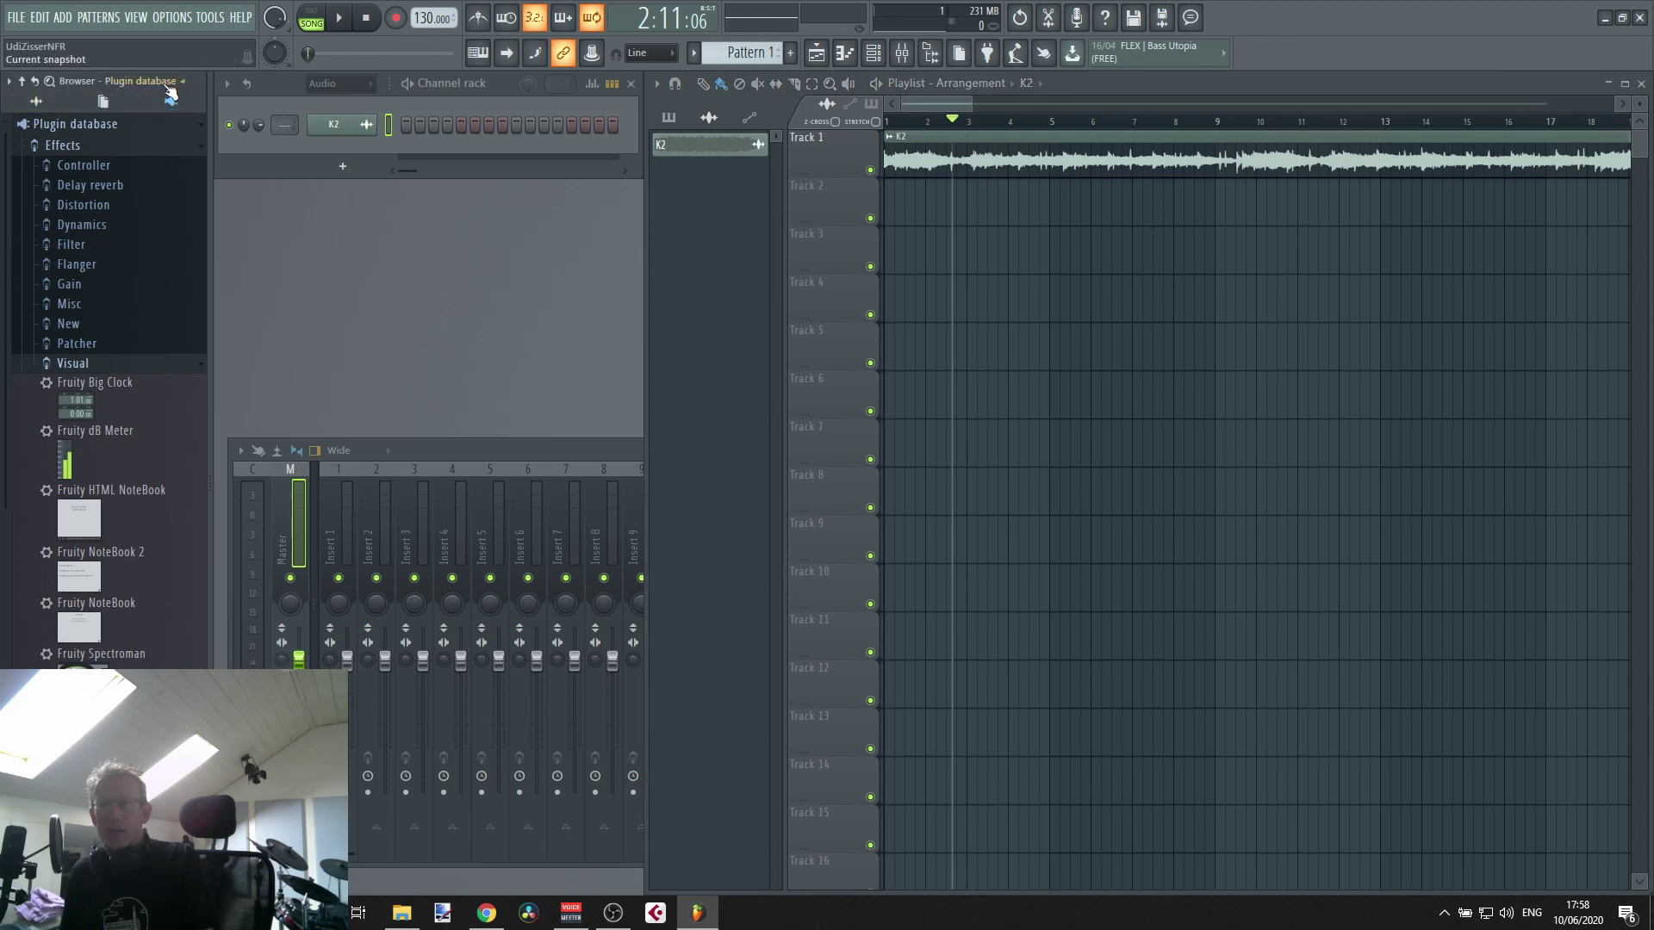
{"action": "left_click", "coordinate": [79, 104]}
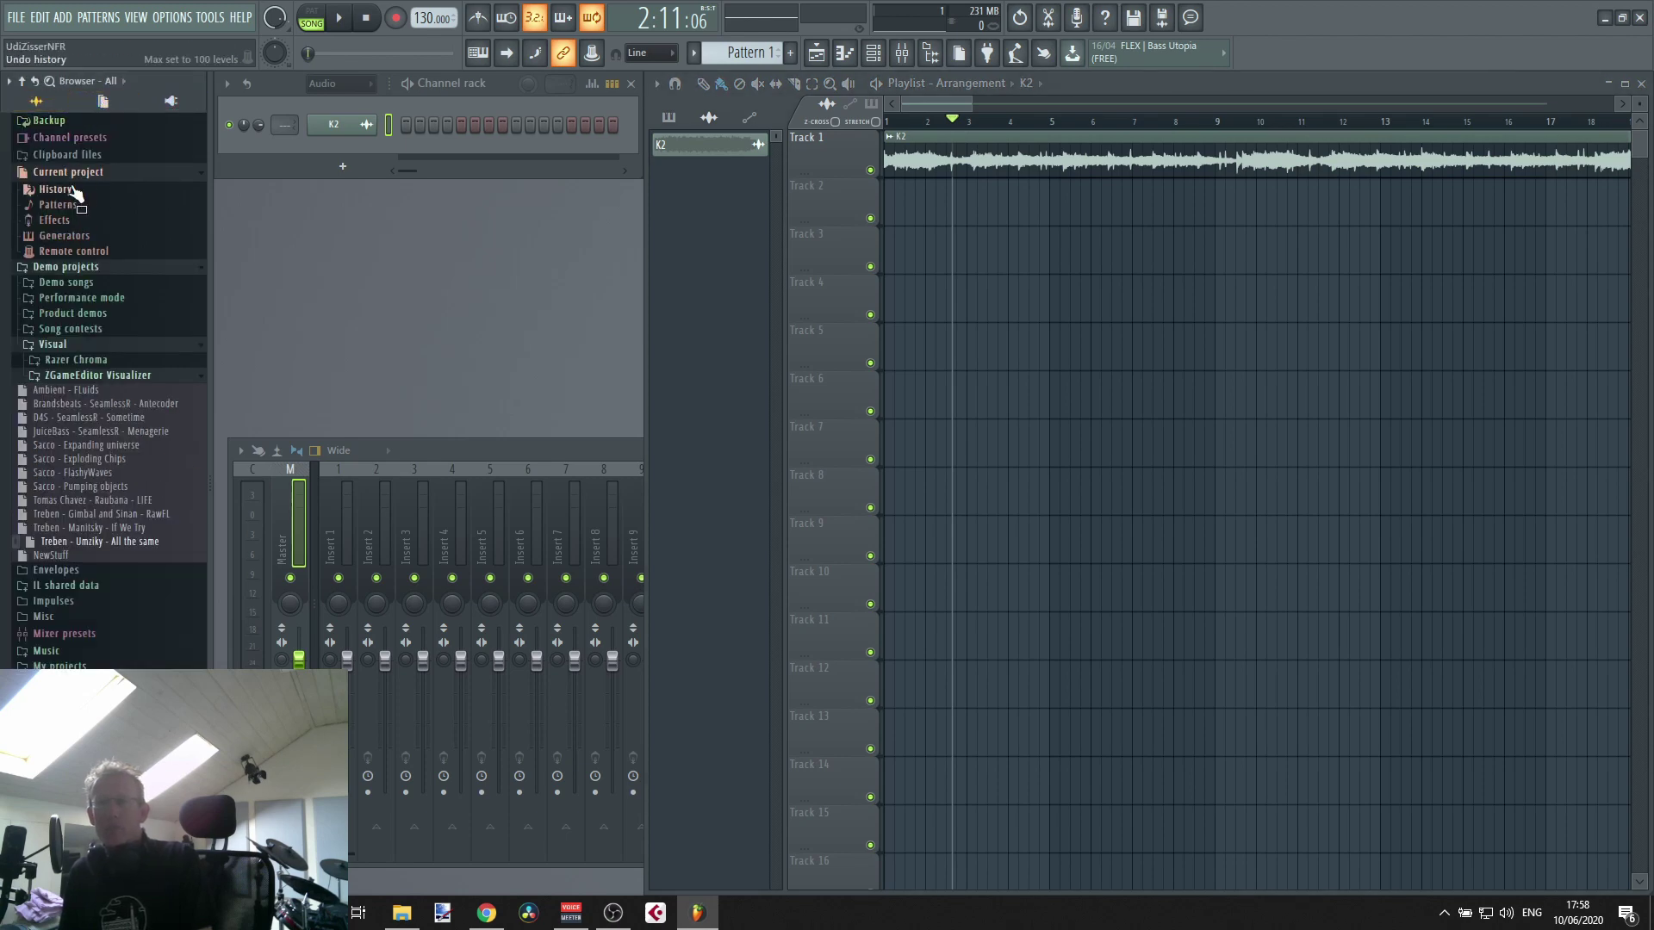
{"action": "left_click", "coordinate": [177, 101]}
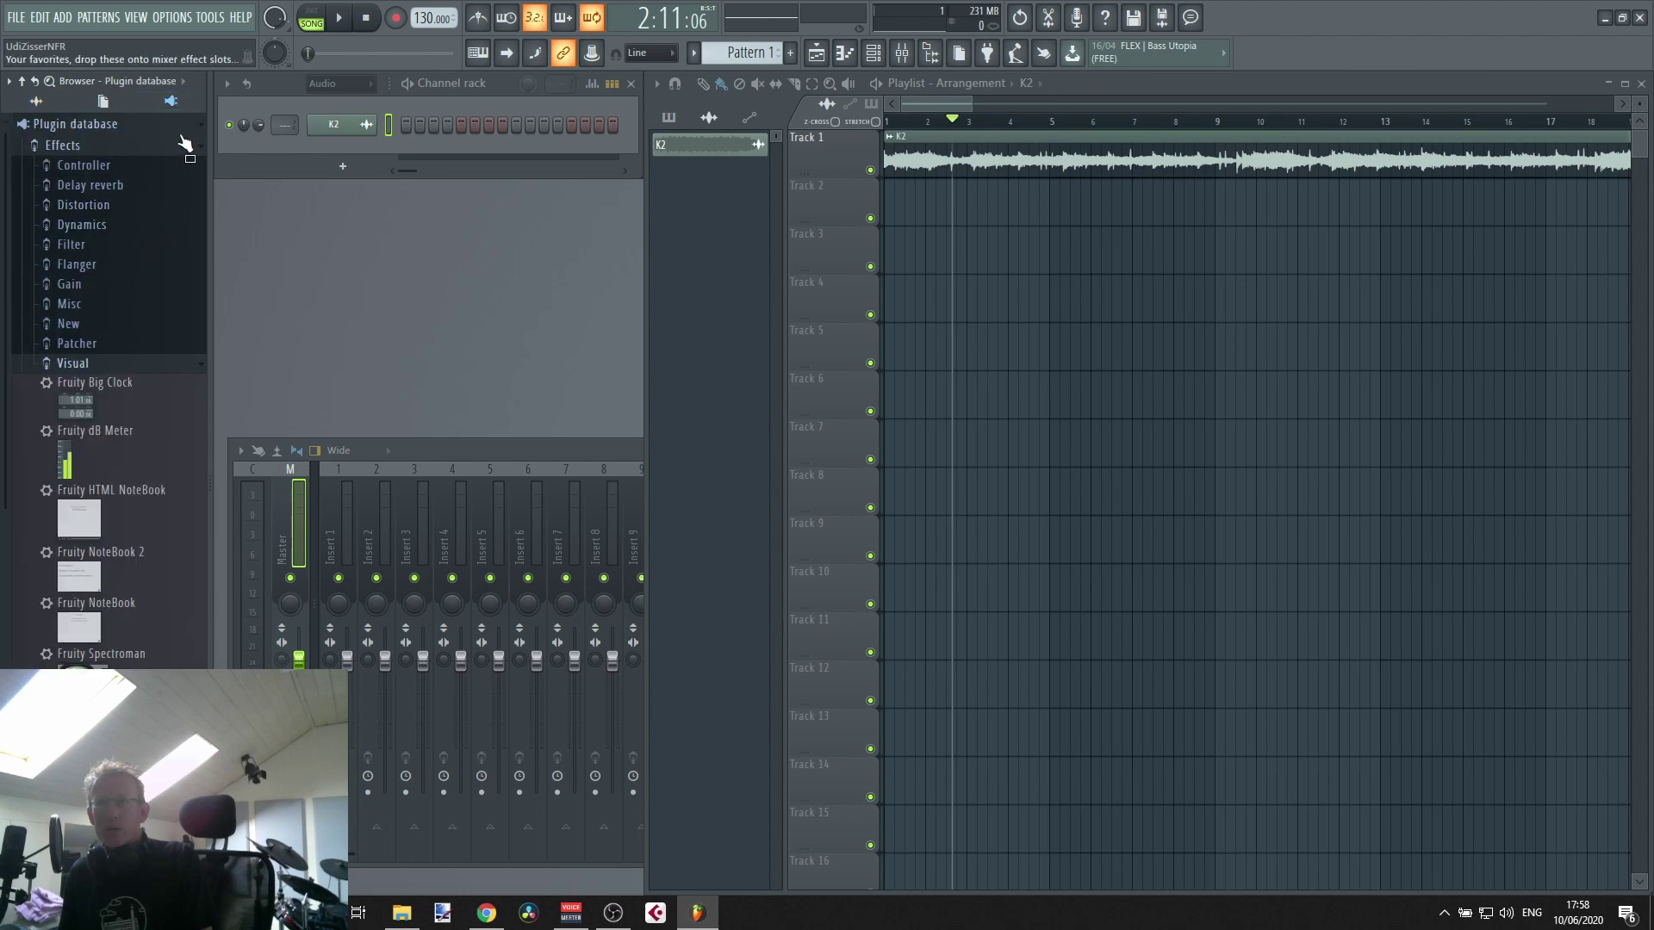
{"action": "left_click", "coordinate": [80, 367]}
{"action": "left_click", "coordinate": [80, 367]}
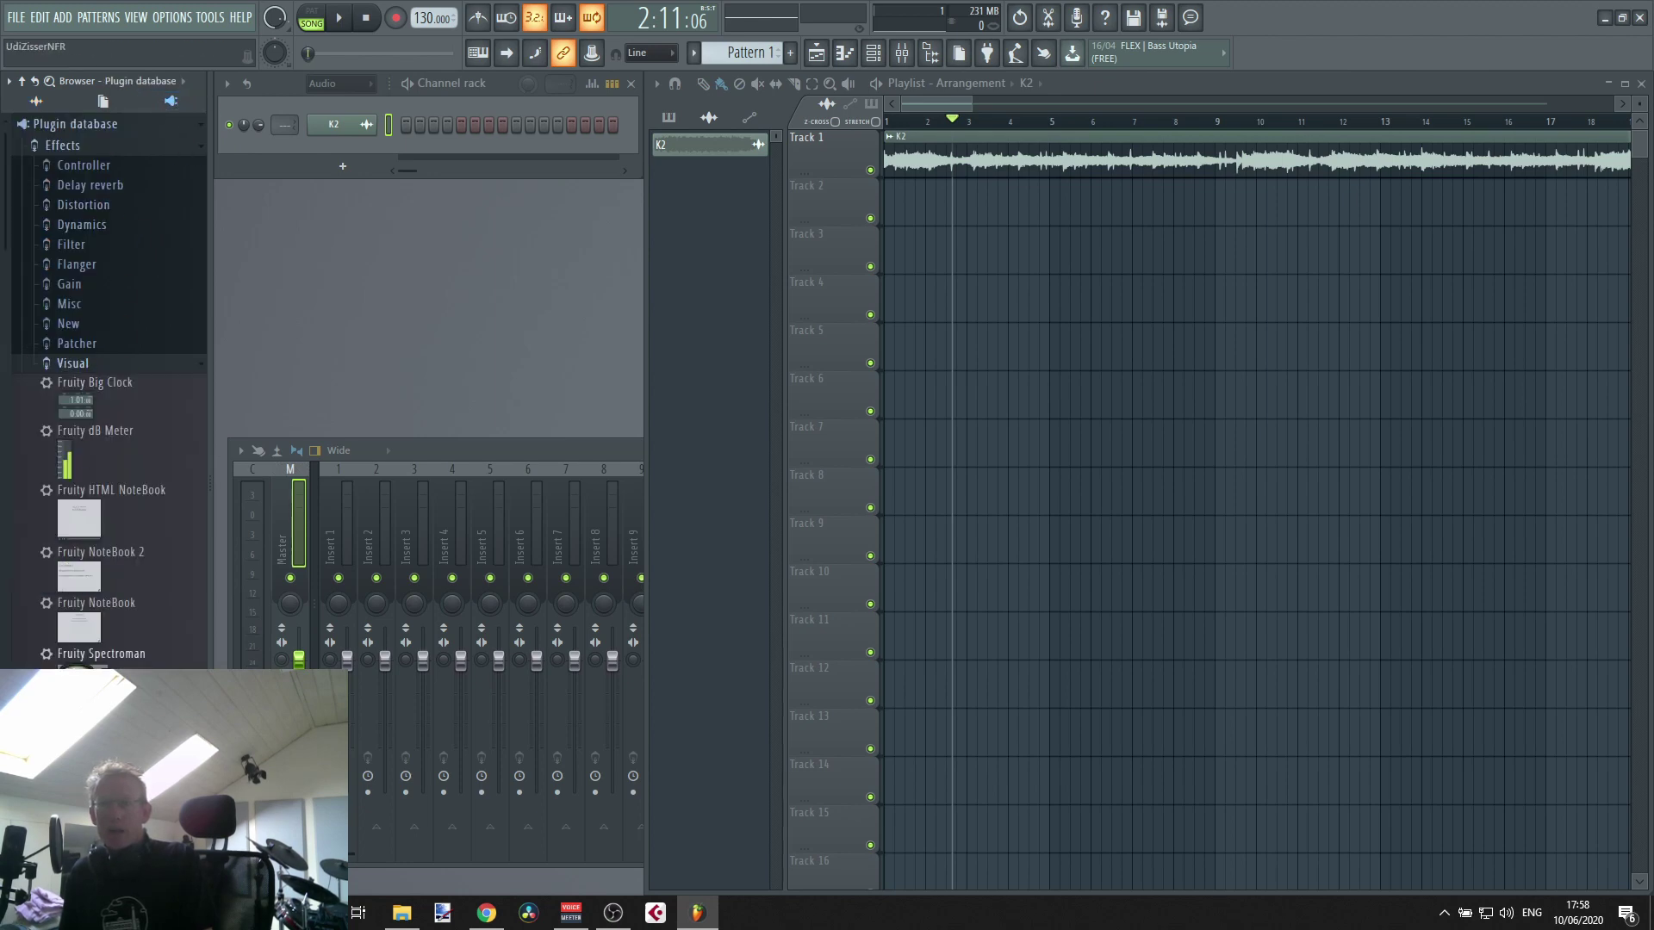
{"action": "scroll", "coordinate": [74, 626], "scroll_direction": "down", "scroll_amount": 3}
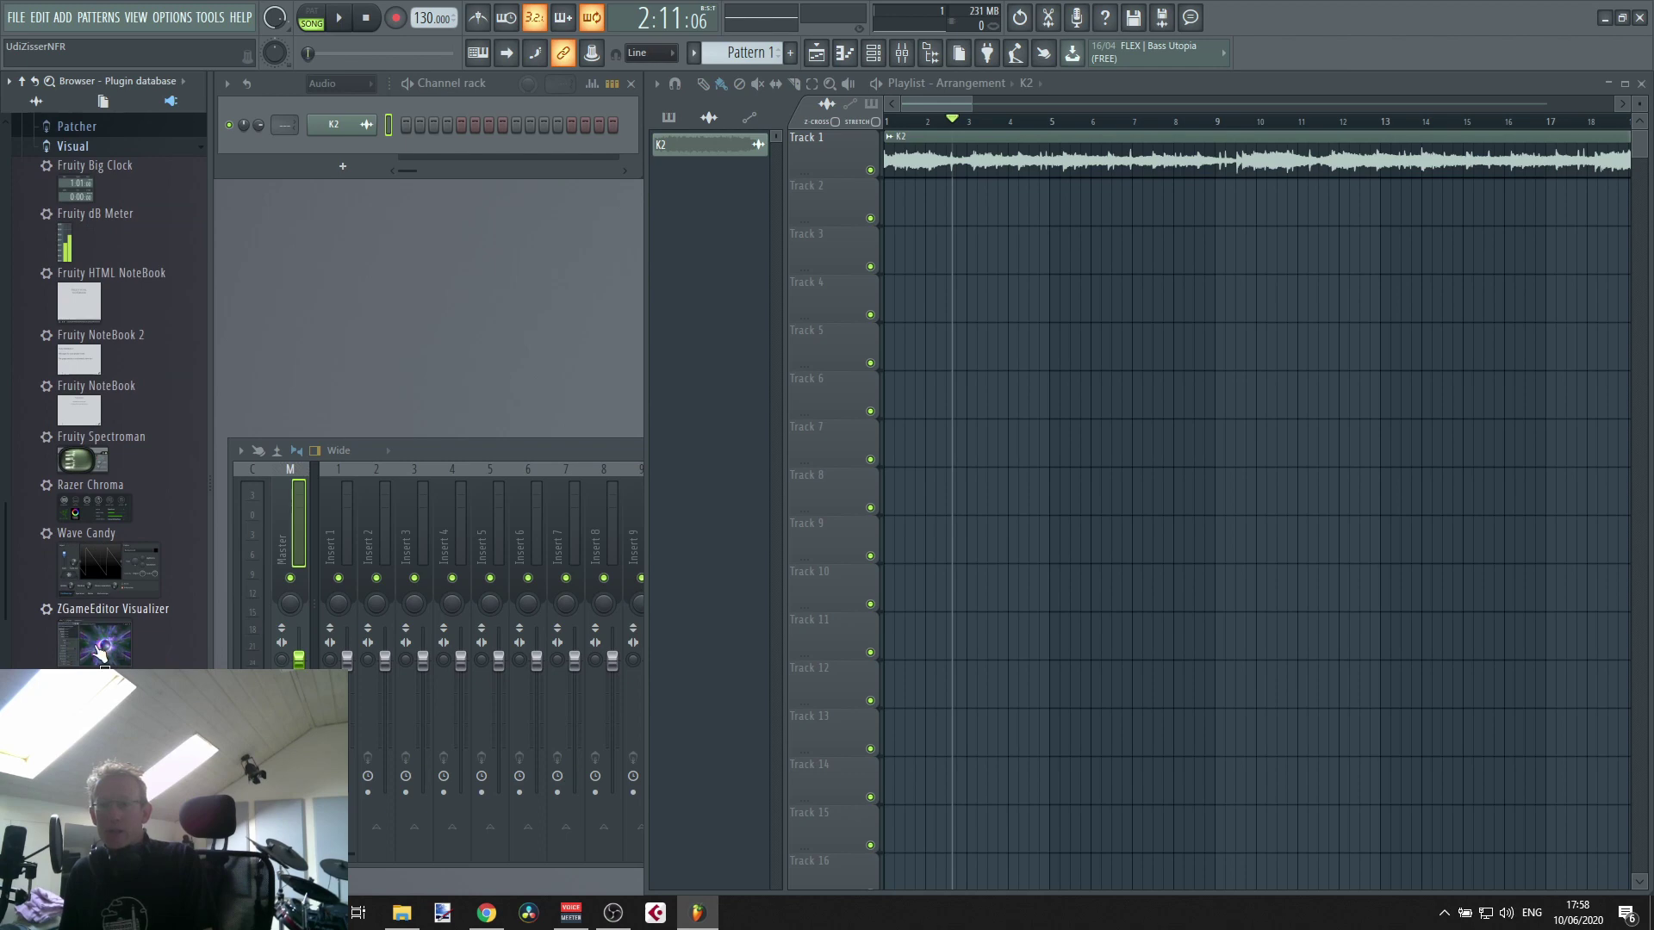
- Put ZGameEditor Visualizer on the Master mixer insert, play the song, and open its video Wizard
{"action": "left_click_drag", "start_coordinate": [99, 655], "coordinate": [298, 505]}
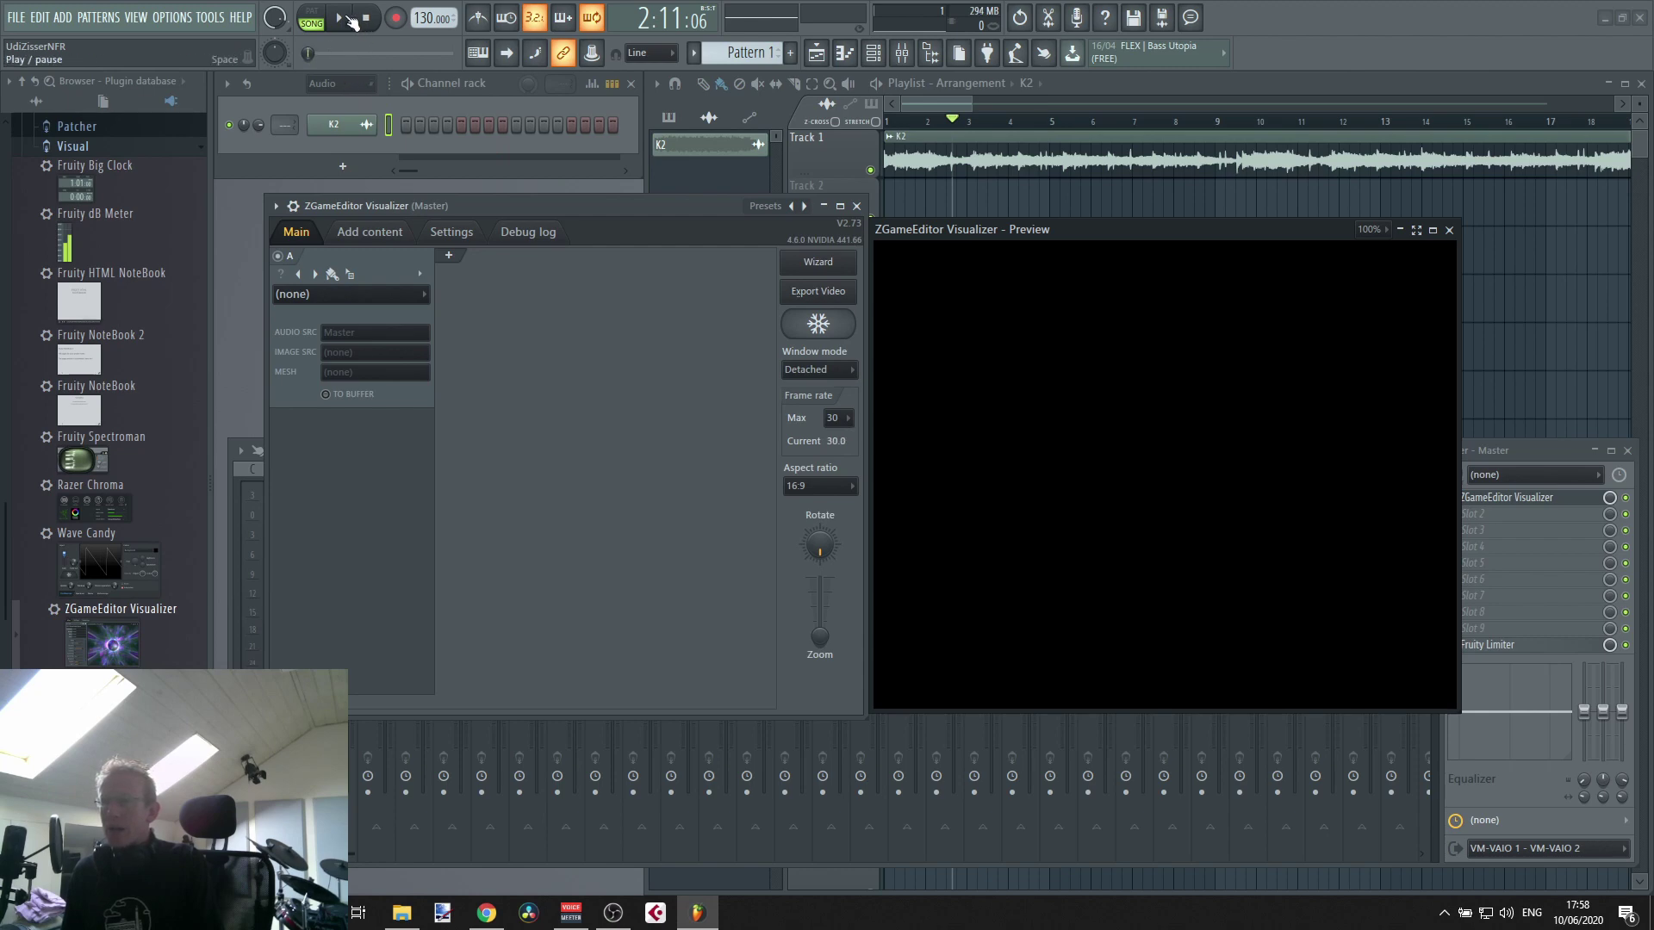
{"action": "left_click", "coordinate": [349, 18]}
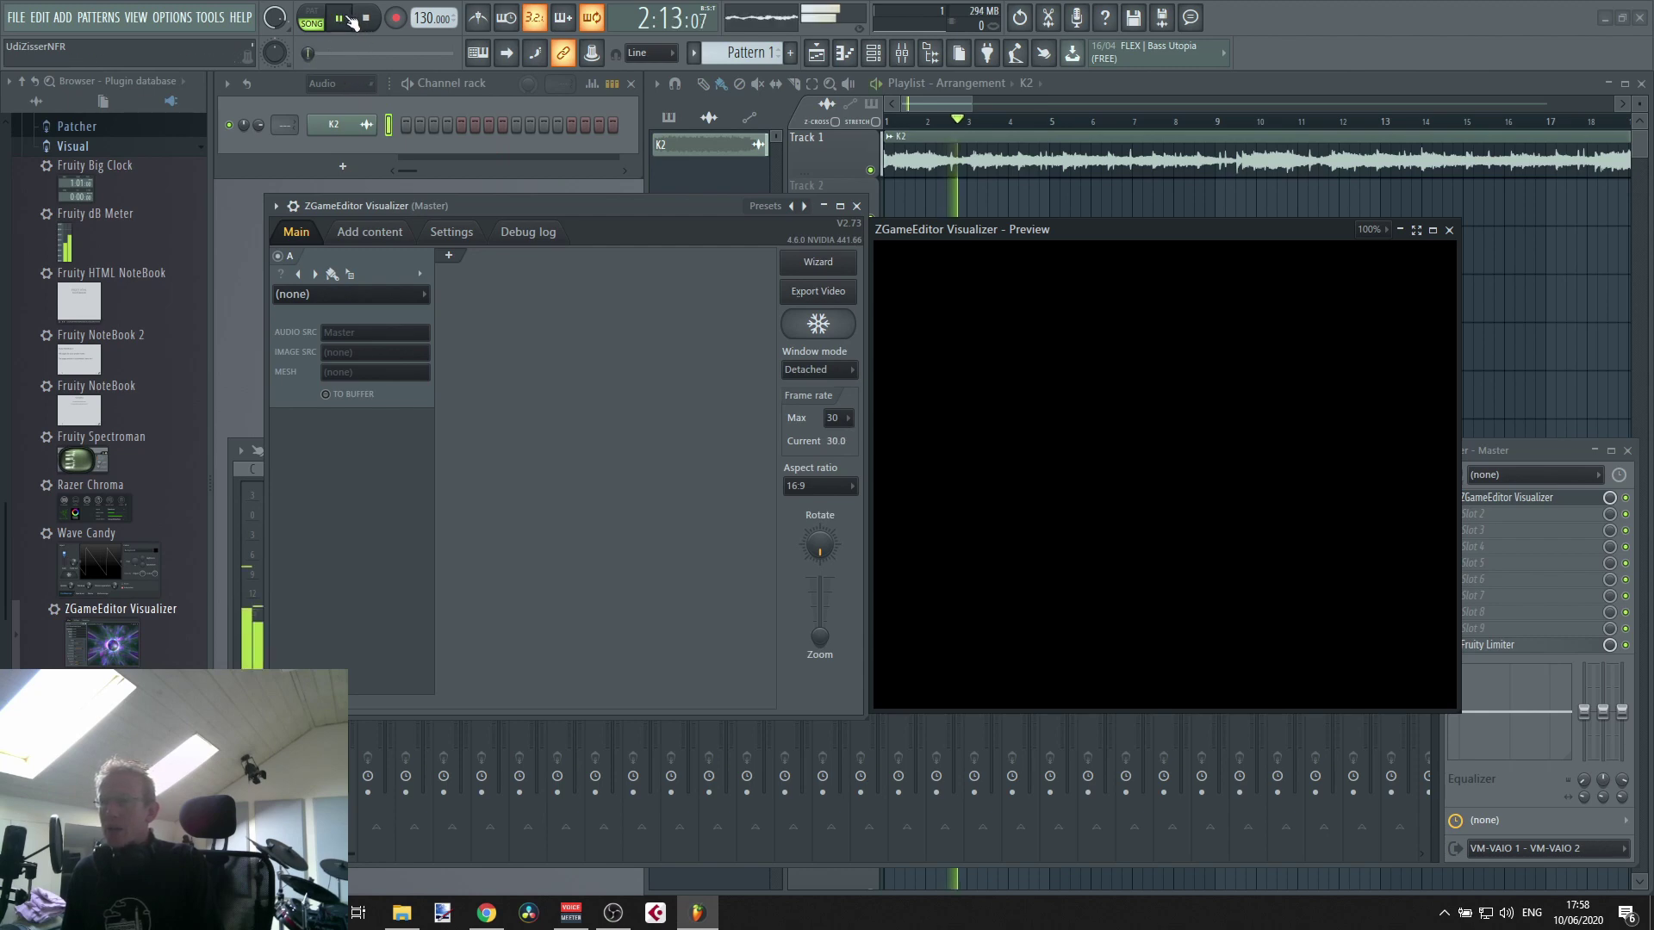
{"action": "left_click", "coordinate": [832, 269]}
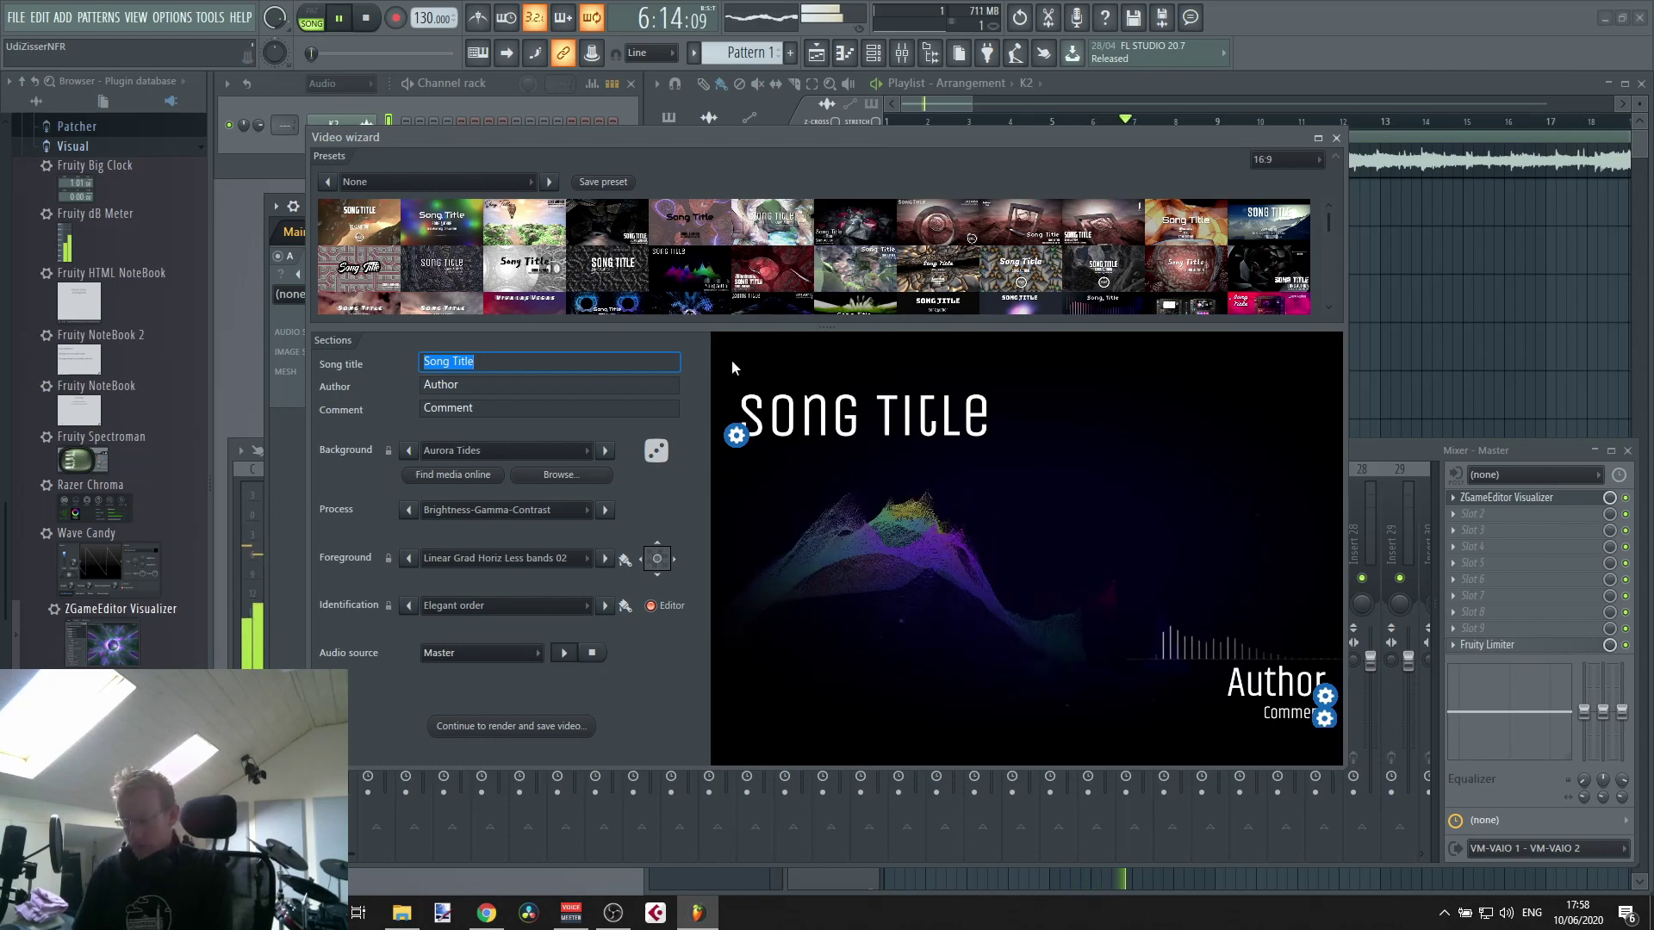
- Enter song title K2, the artist's name as Author, and comment Demo in the Video wizard
{"action": "type", "text": "K2"}
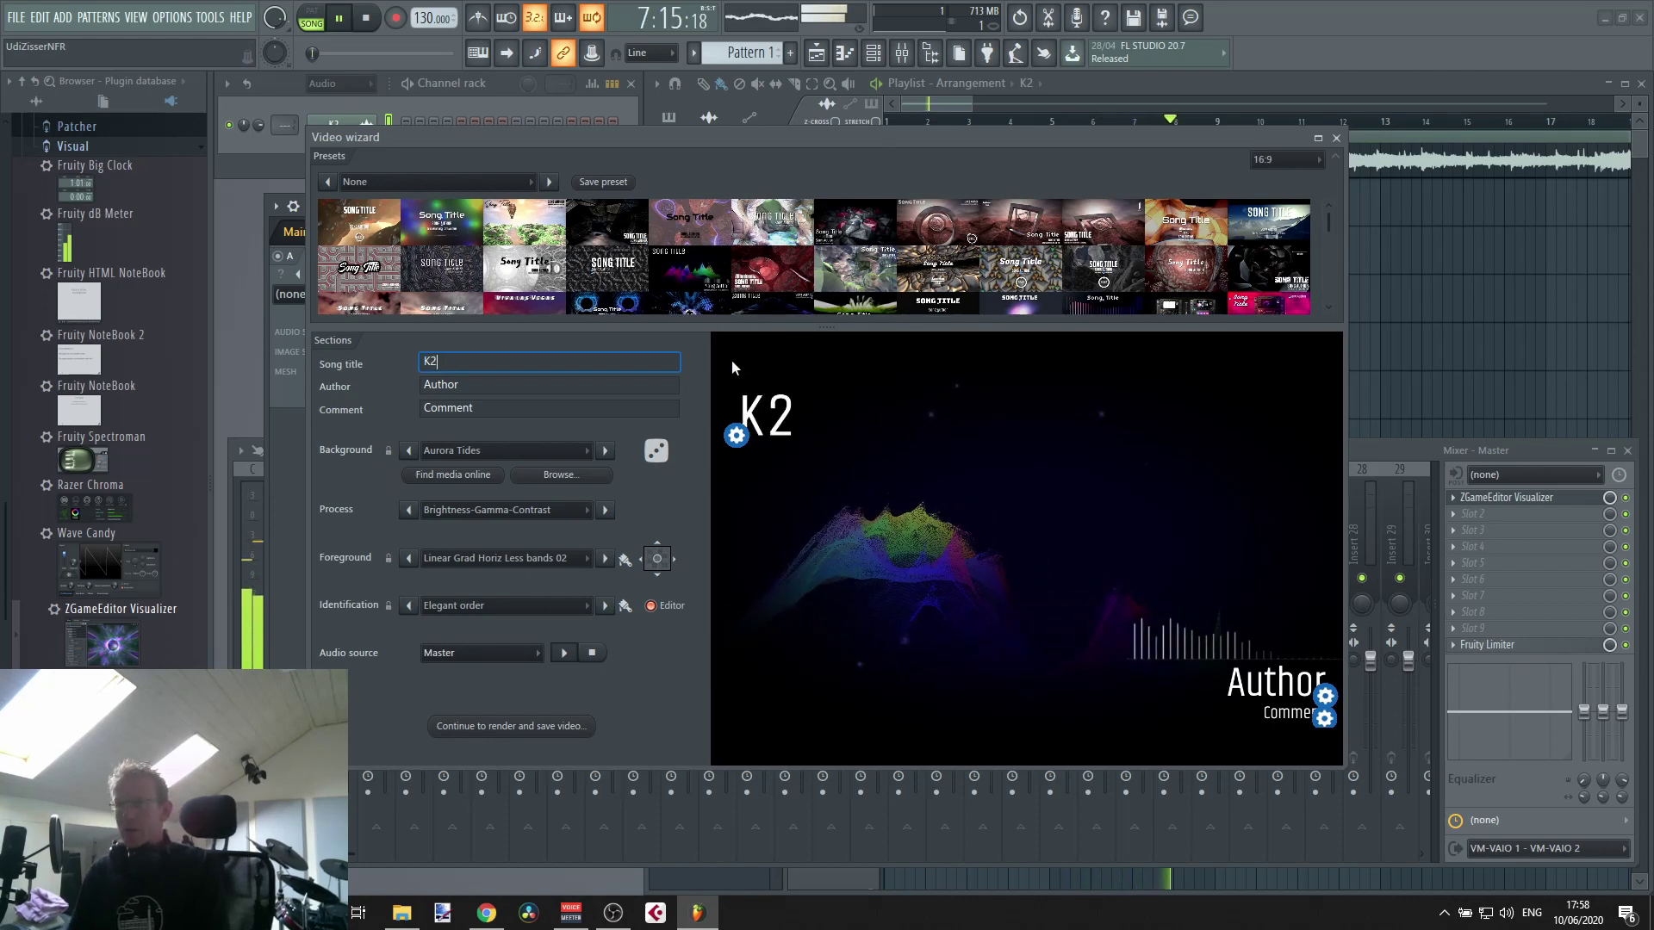
{"action": "left_click", "coordinate": [487, 382]}
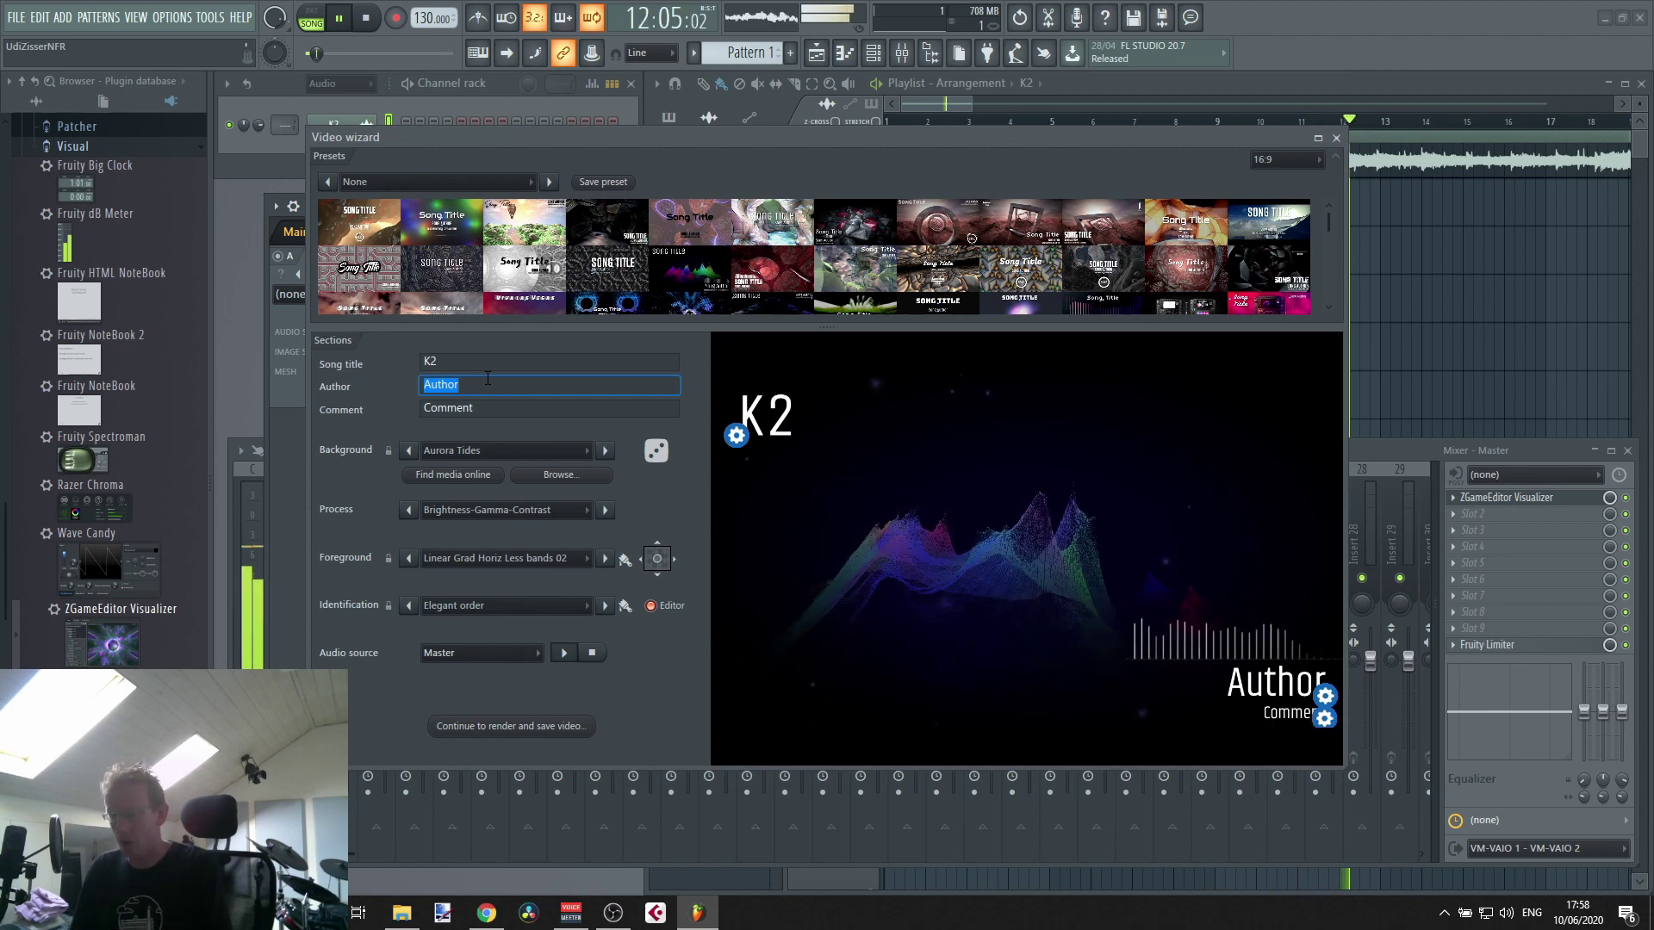
{"action": "type", "text": "Udi"}
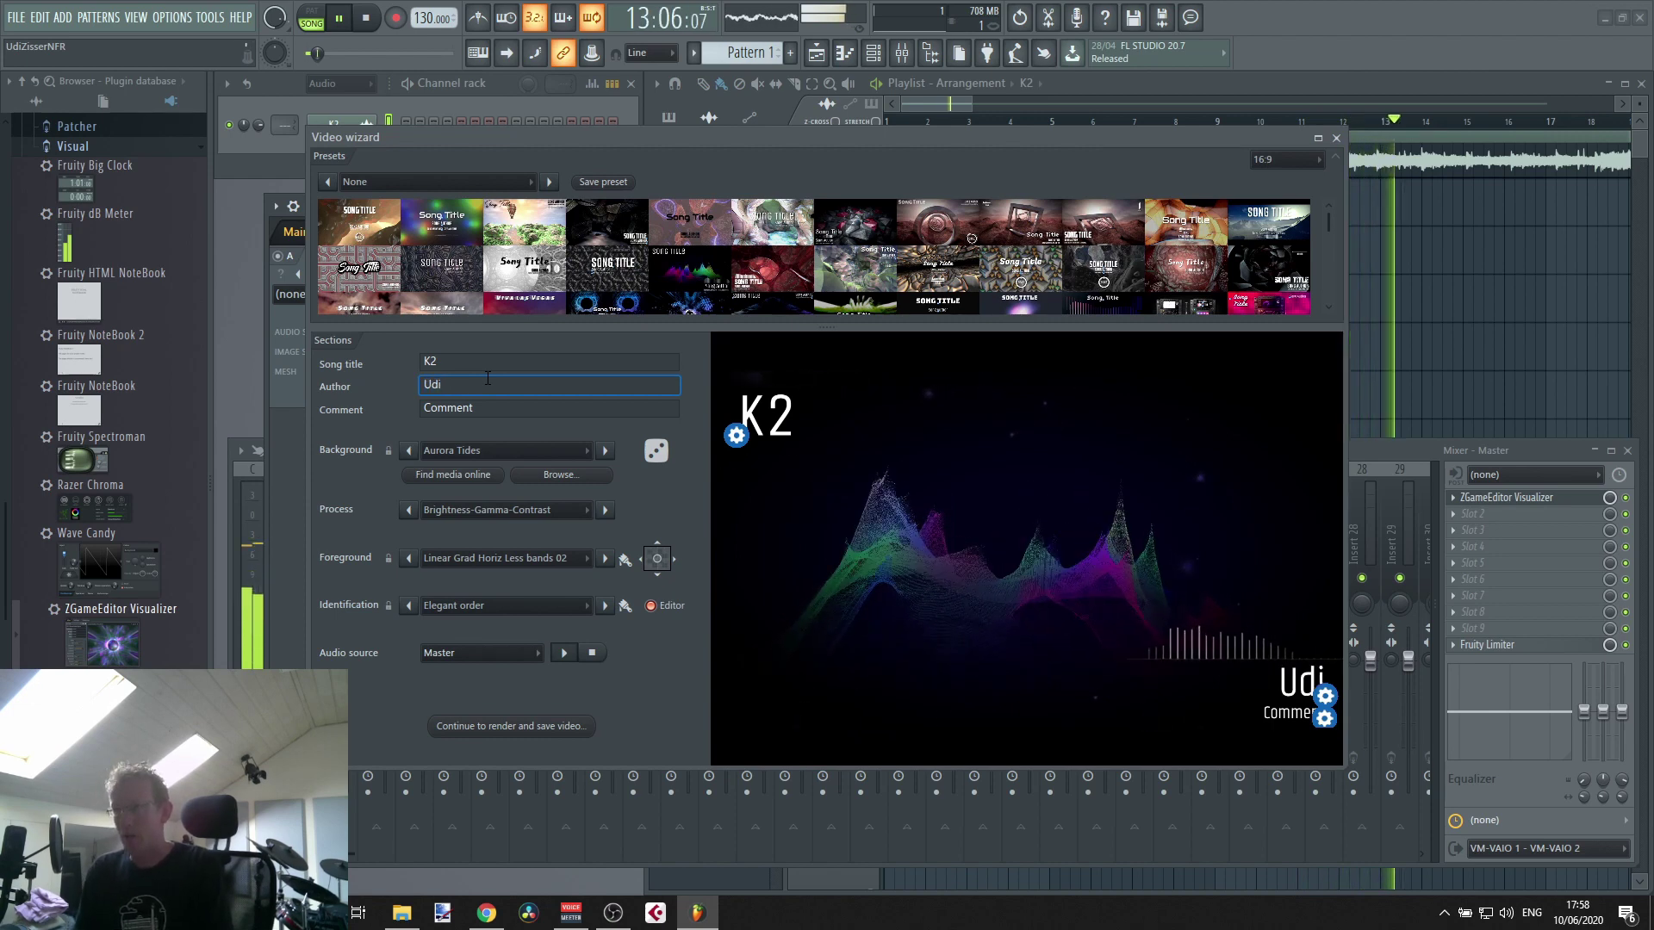
{"action": "key", "text": "BackSpace"}
{"action": "key", "text": "BackSpace"}
{"action": "type", "text": "D"}
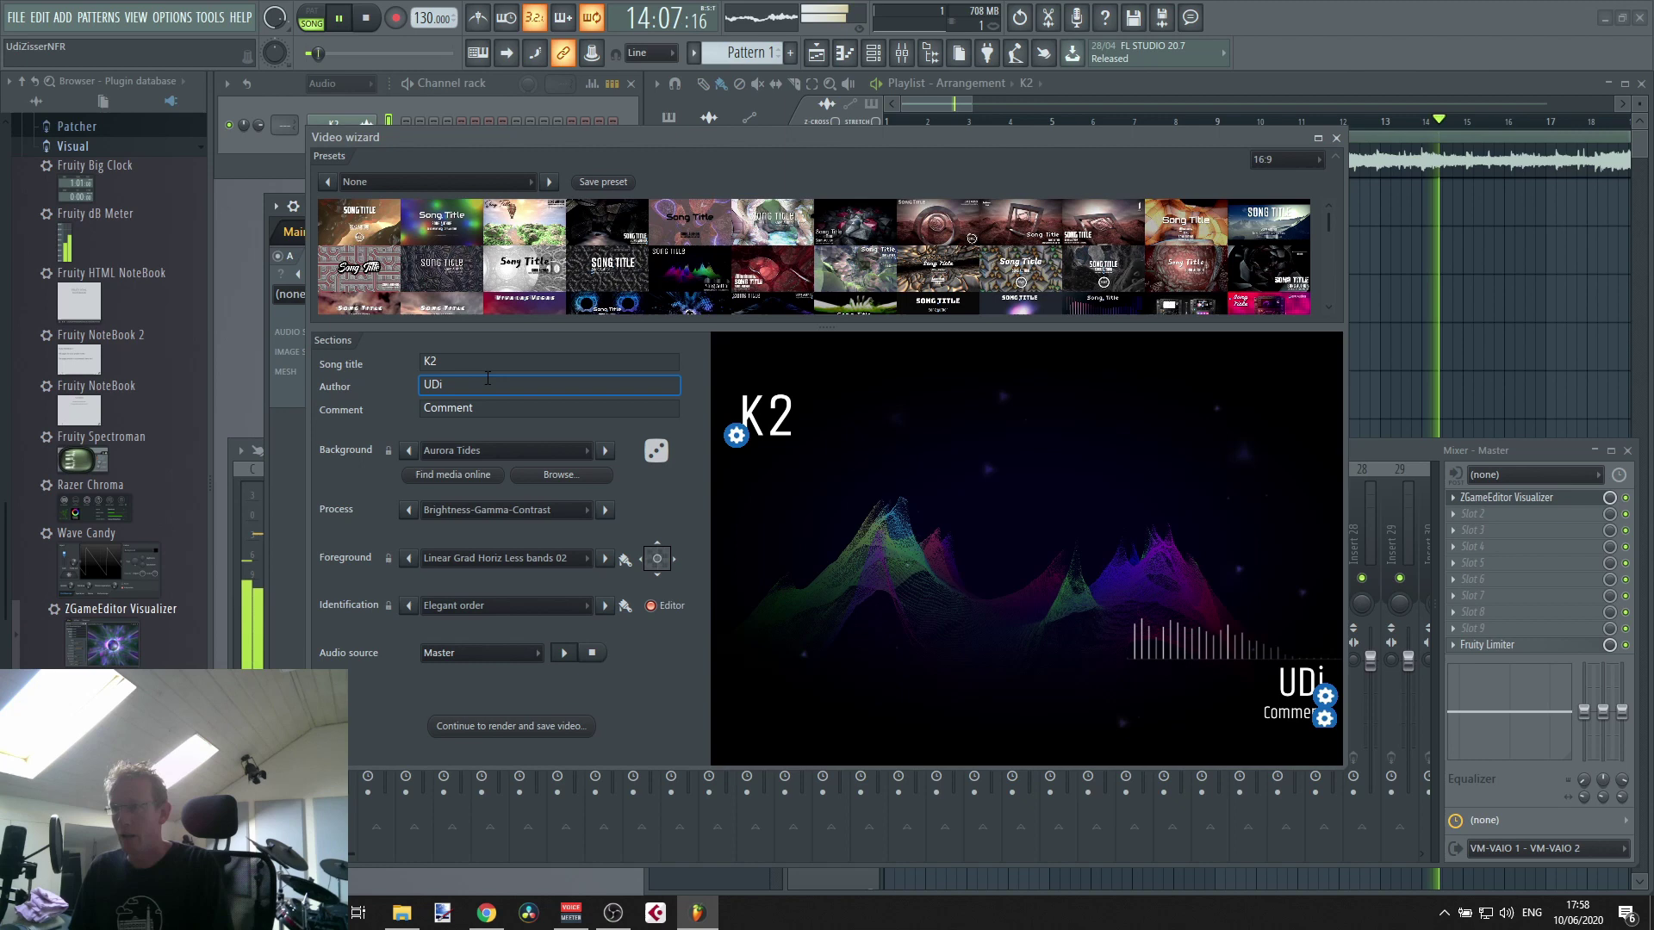
{"action": "type", "text": "i"}
{"action": "left_click", "coordinate": [487, 406]}
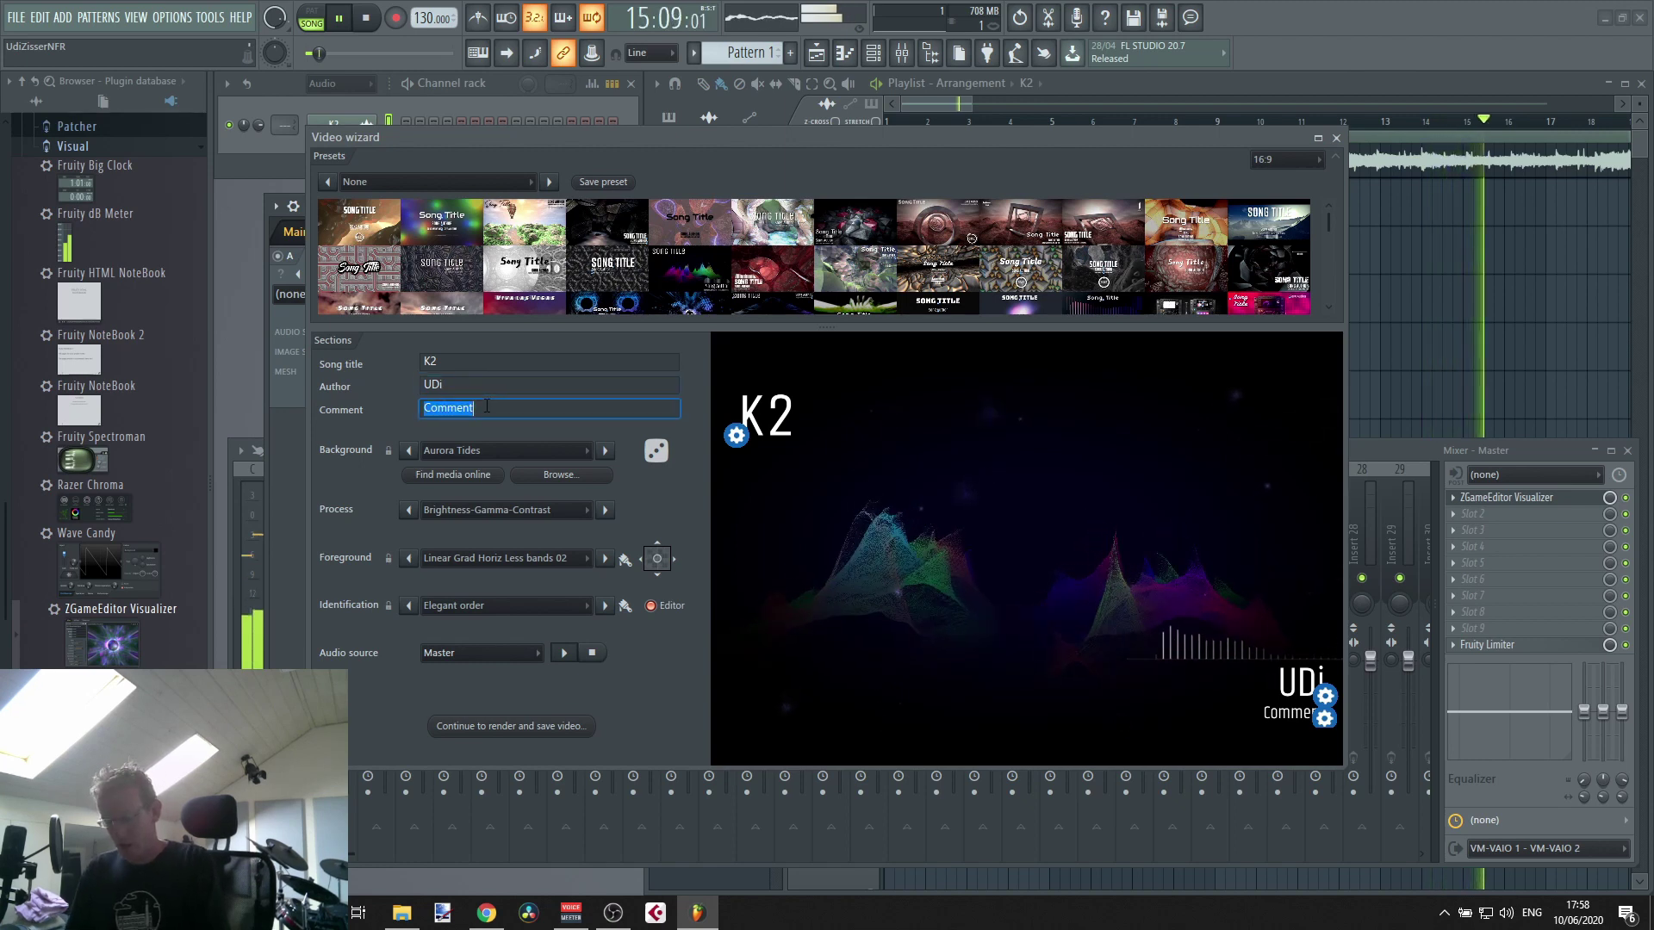
{"action": "type", "text": "Demo"}
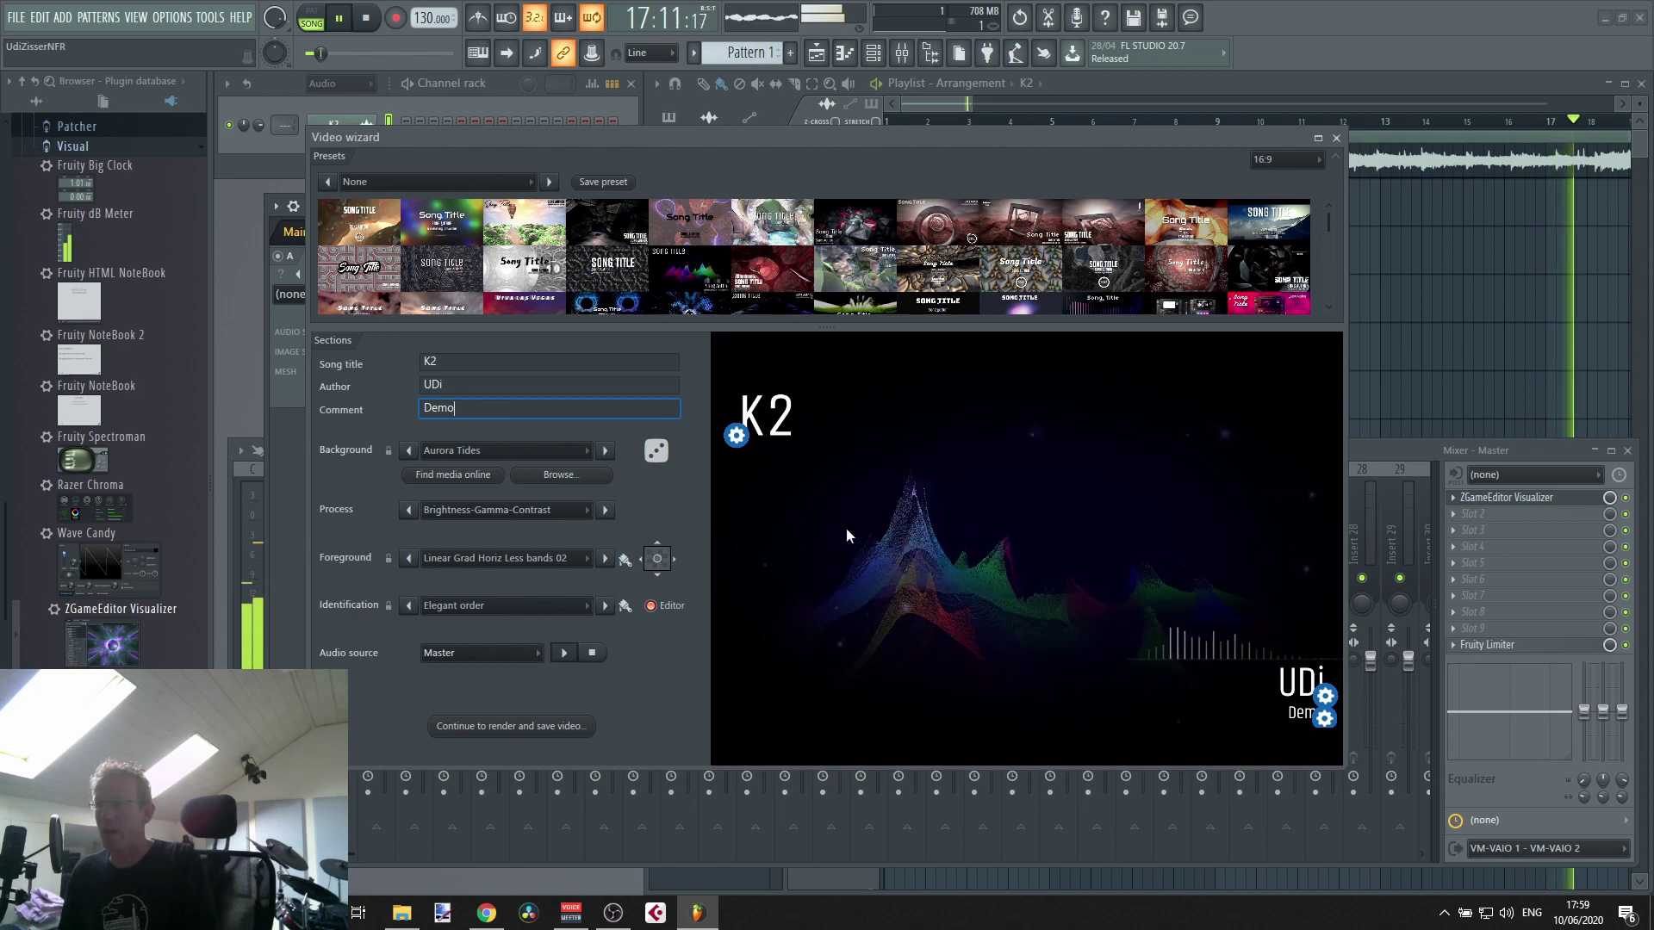
- Maximize the Video wizard and expand the presets grid to show more thumbnails
{"action": "left_click_drag", "start_coordinate": [840, 330], "coordinate": [840, 336]}
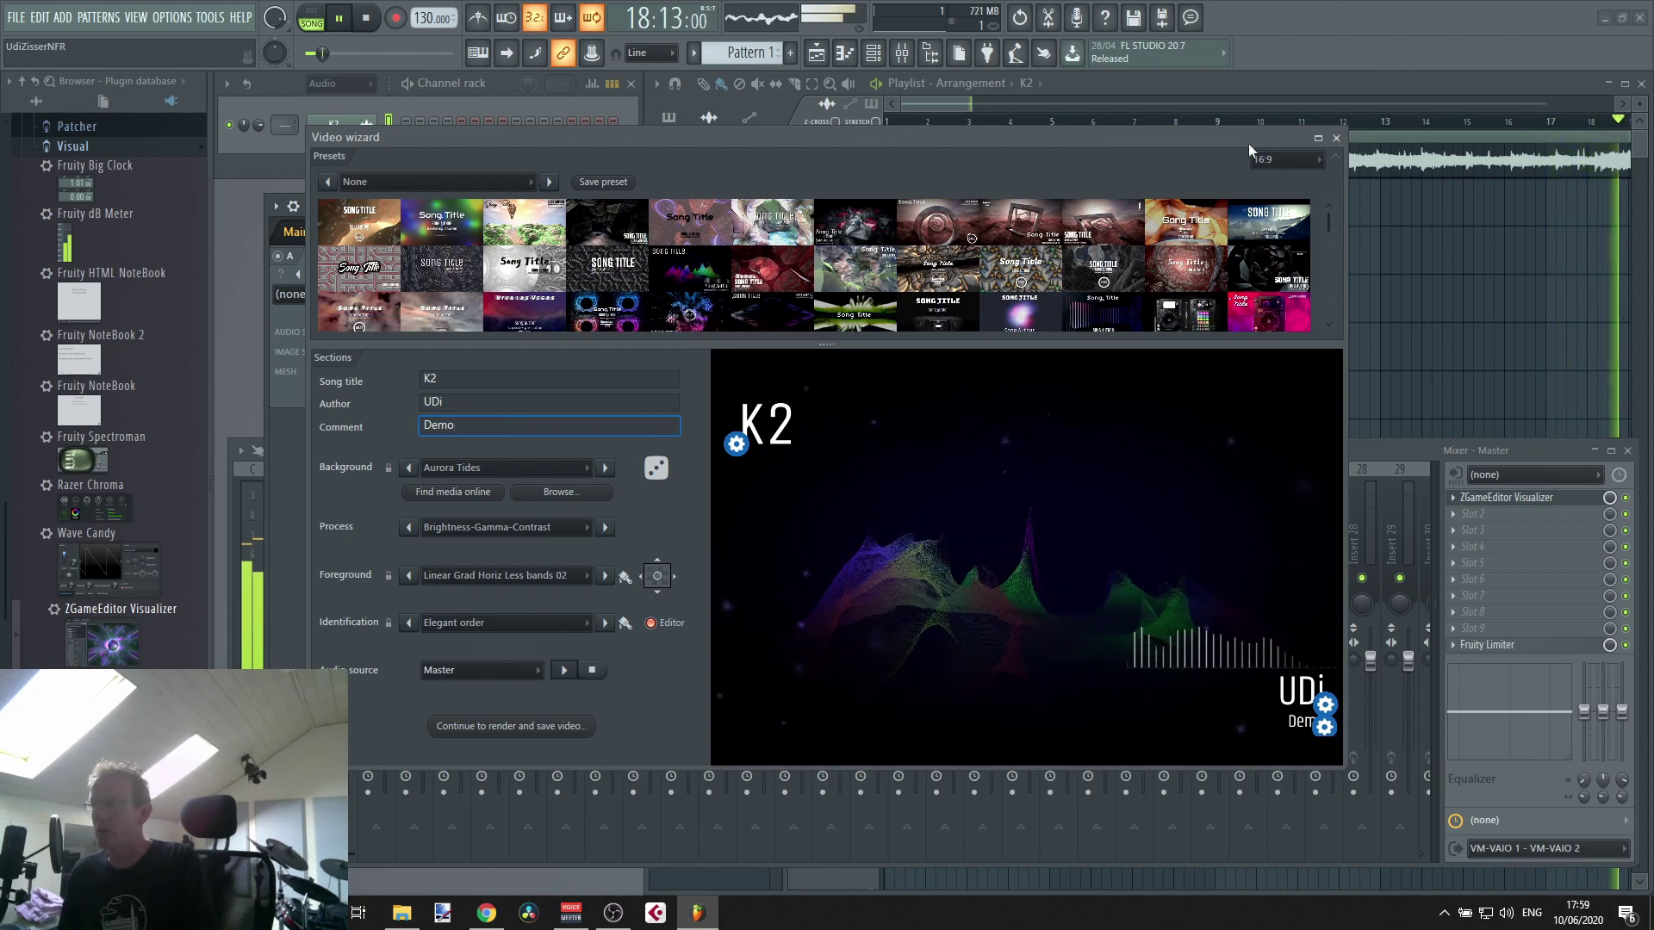
{"action": "left_click", "coordinate": [1317, 138]}
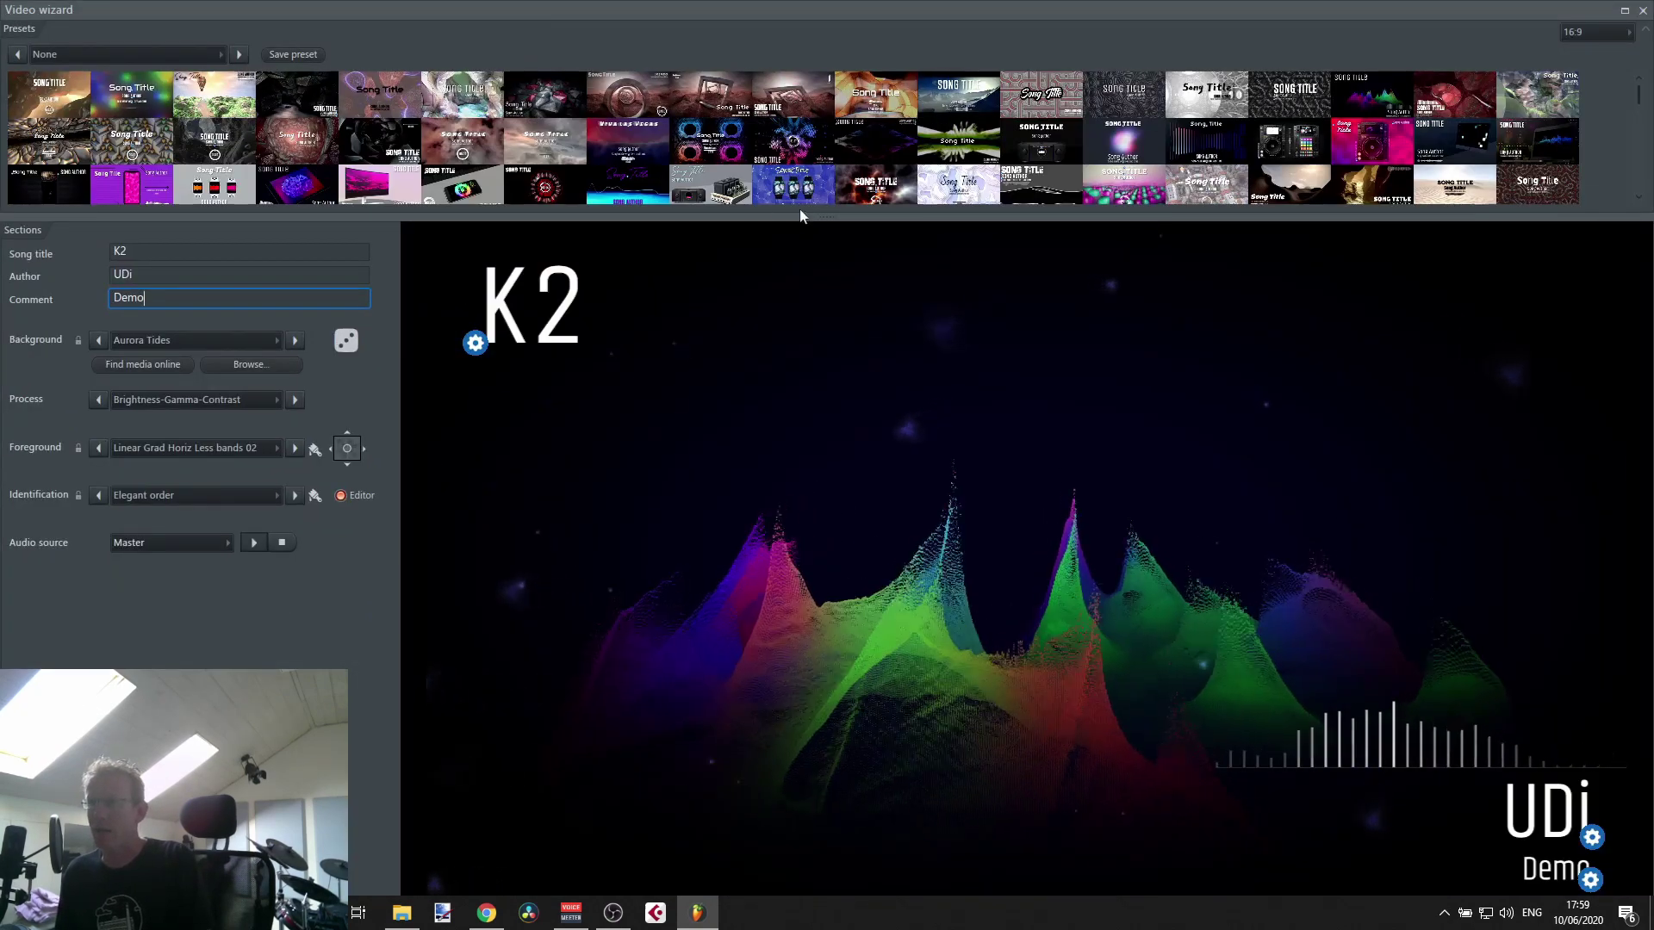
{"action": "left_click_drag", "start_coordinate": [834, 210], "coordinate": [795, 536]}
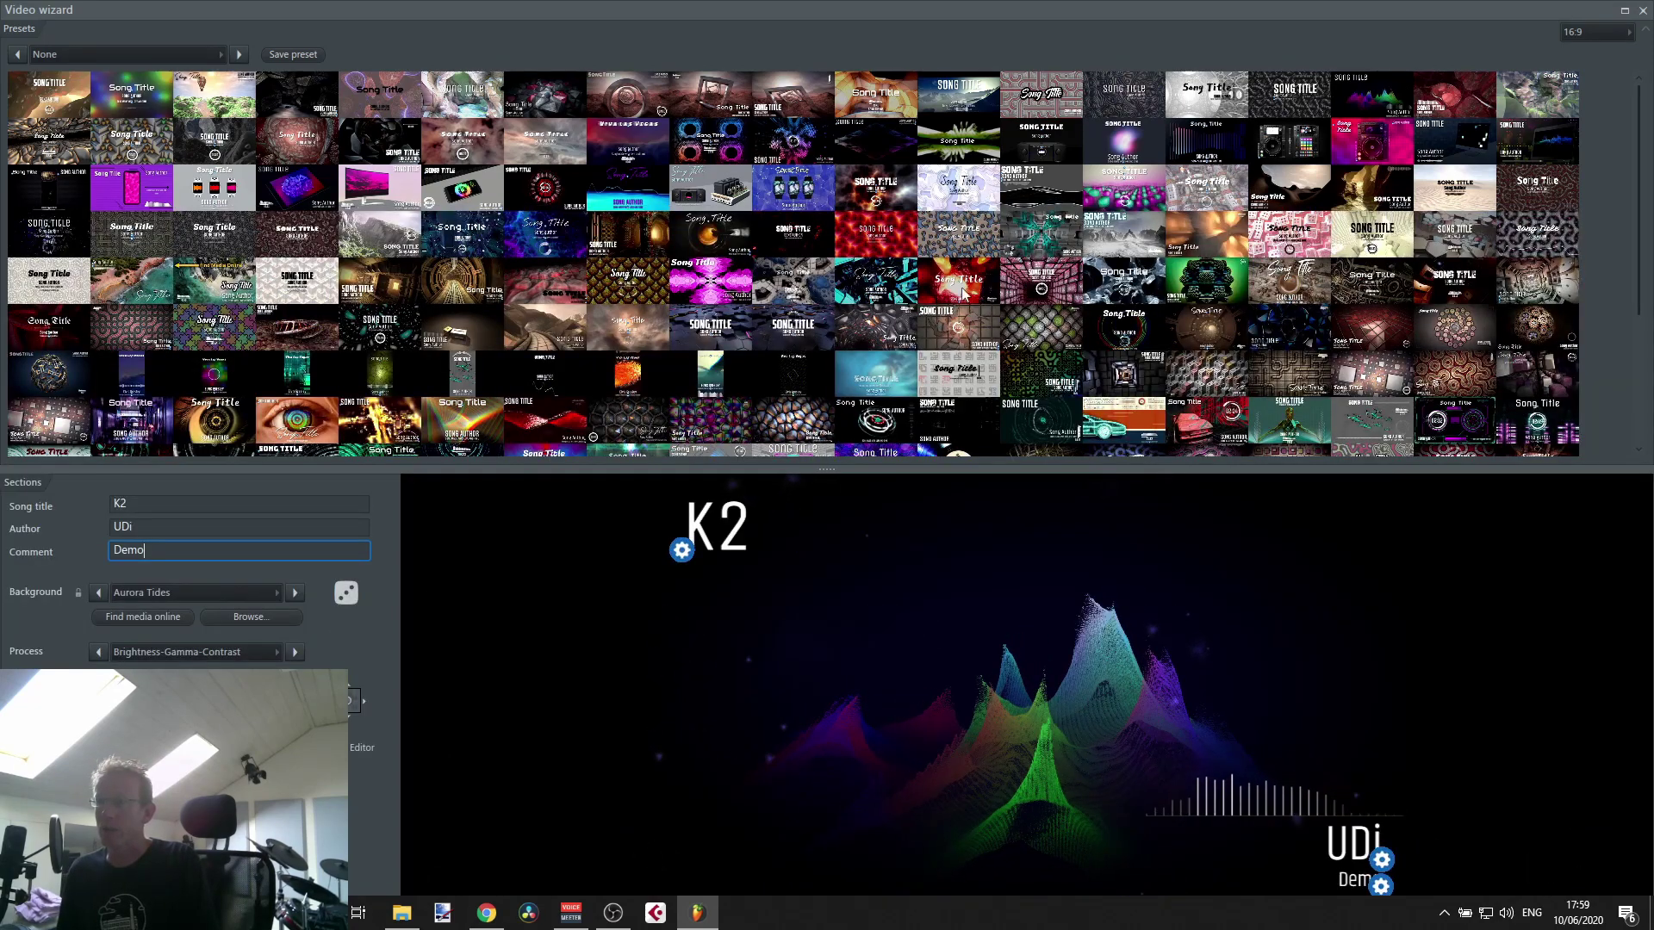
- Try the Electric and Luminescent Tiles presets, then settle on Protean Clouds
{"action": "left_click", "coordinate": [552, 248]}
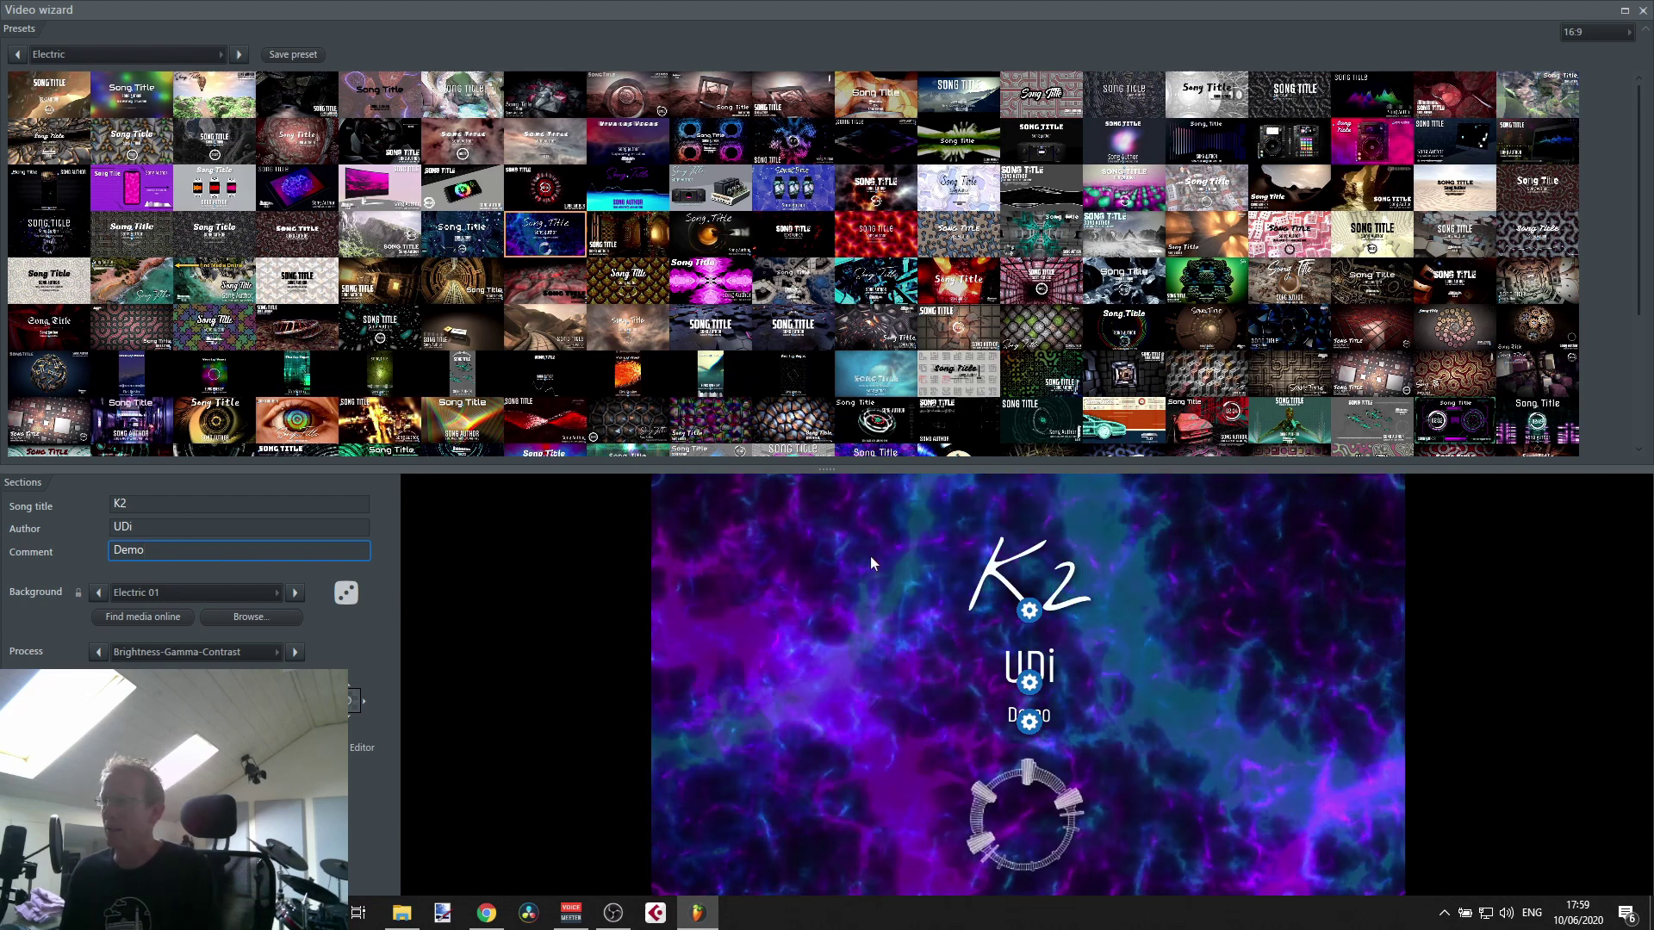
{"action": "left_click", "coordinate": [1034, 284]}
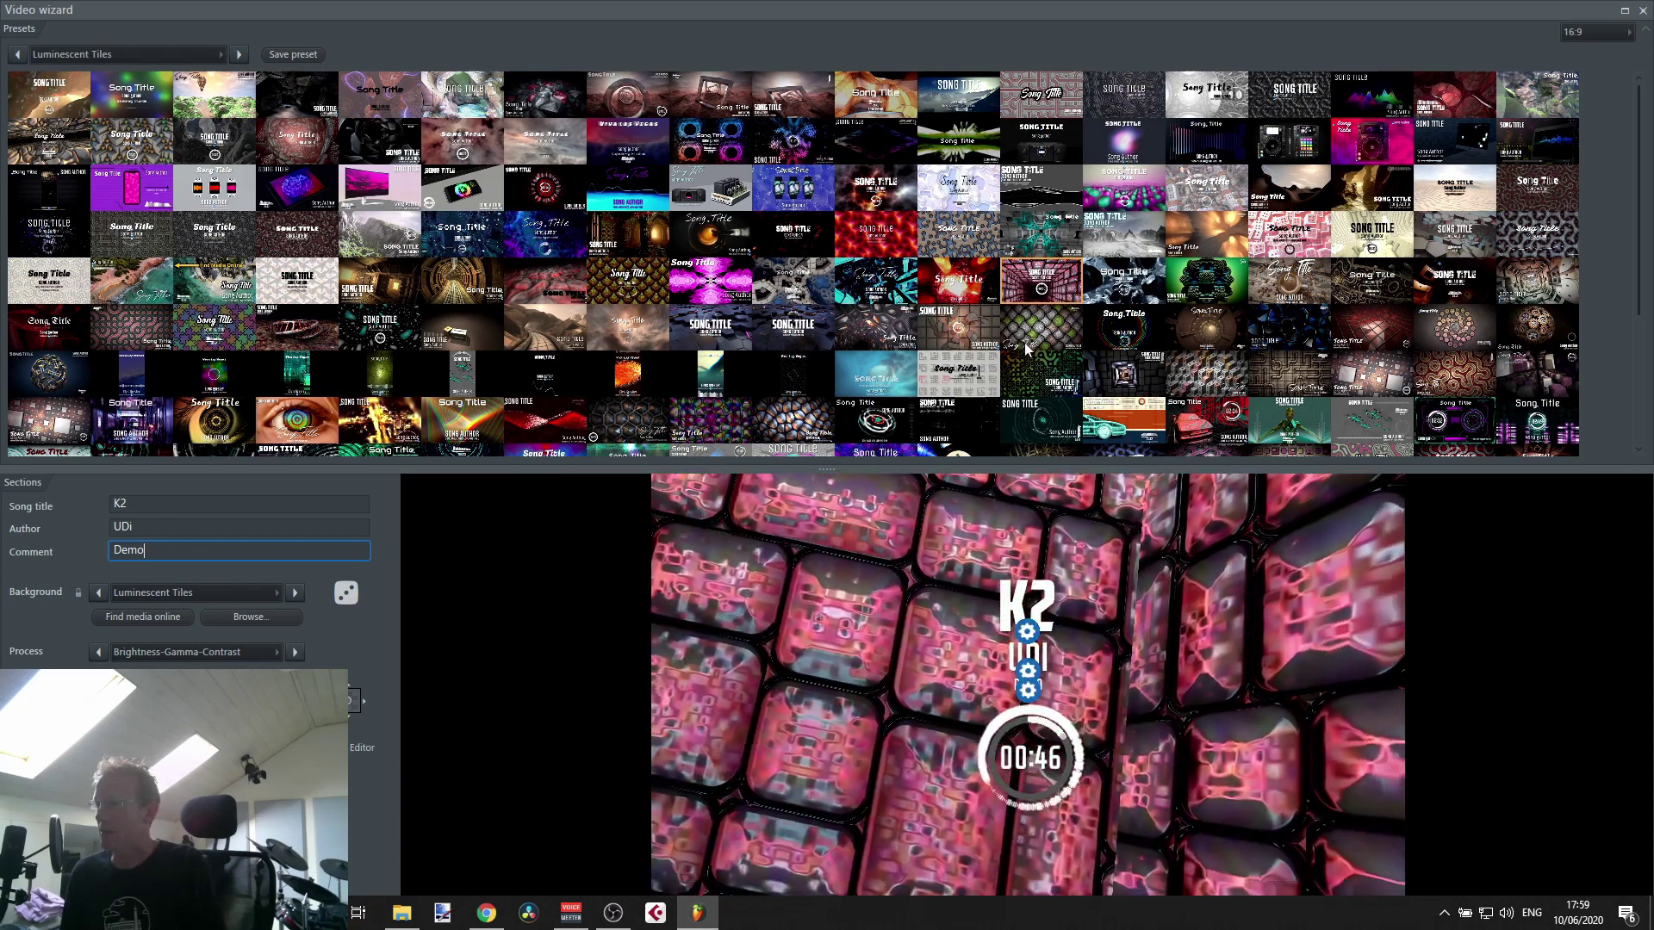
{"action": "left_click", "coordinate": [885, 381]}
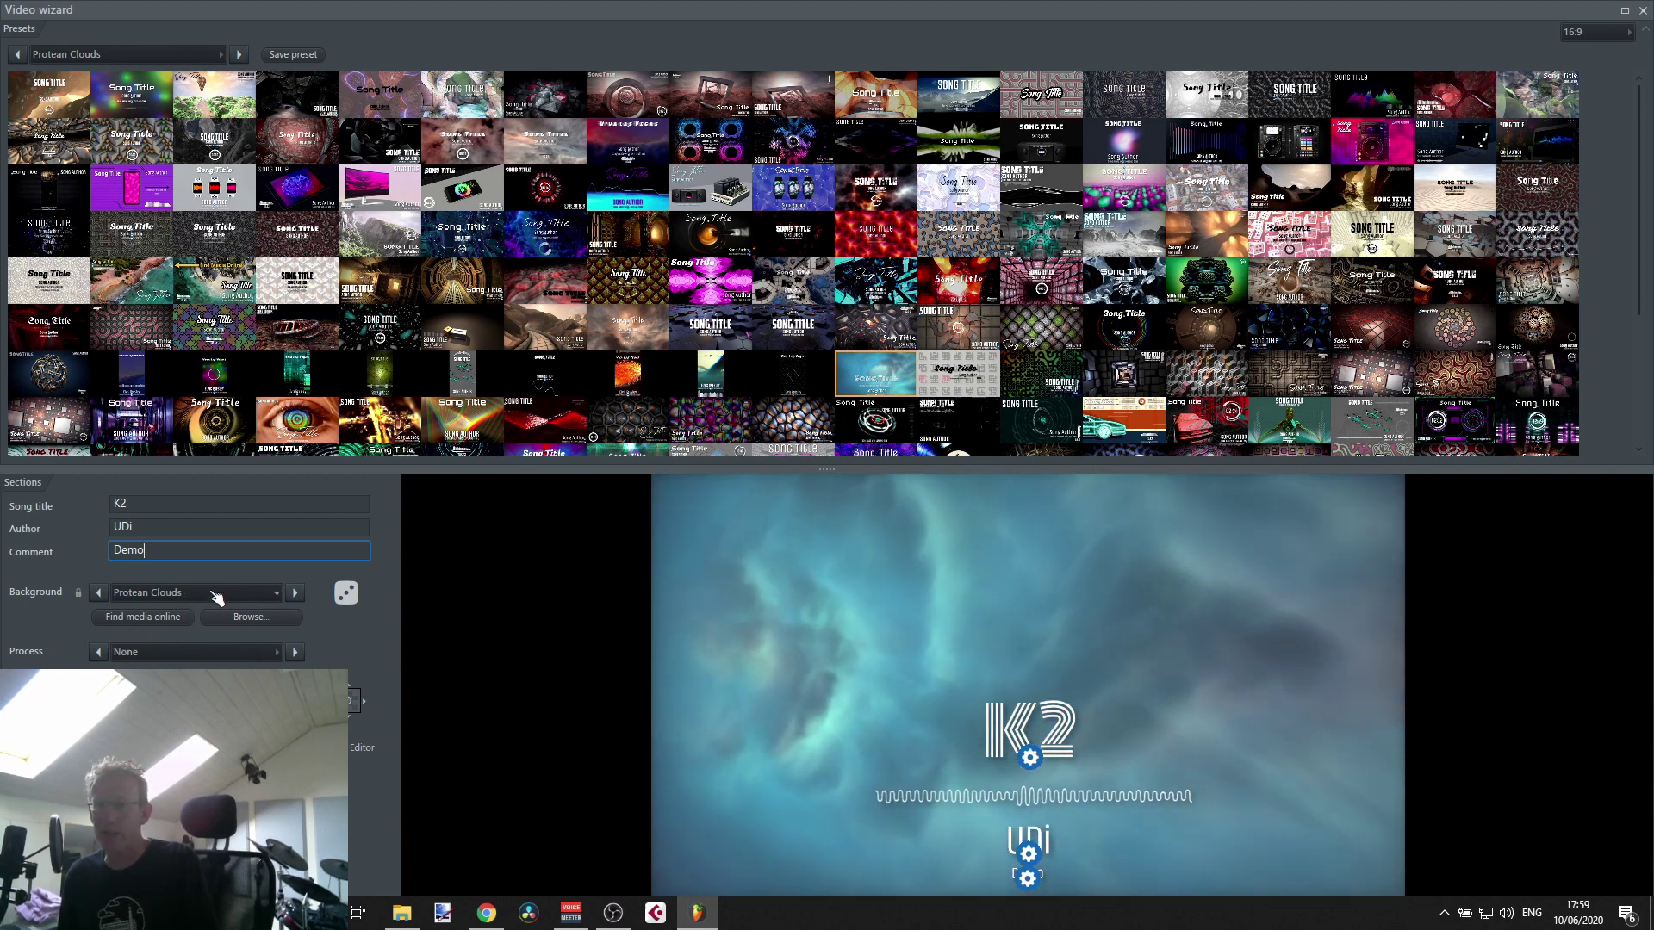
- Cycle backgrounds to Raymarched Hexagonal Truchet, try Cloud Ten, then apply Colove - The Revolution of Water
{"action": "left_click", "coordinate": [299, 593]}
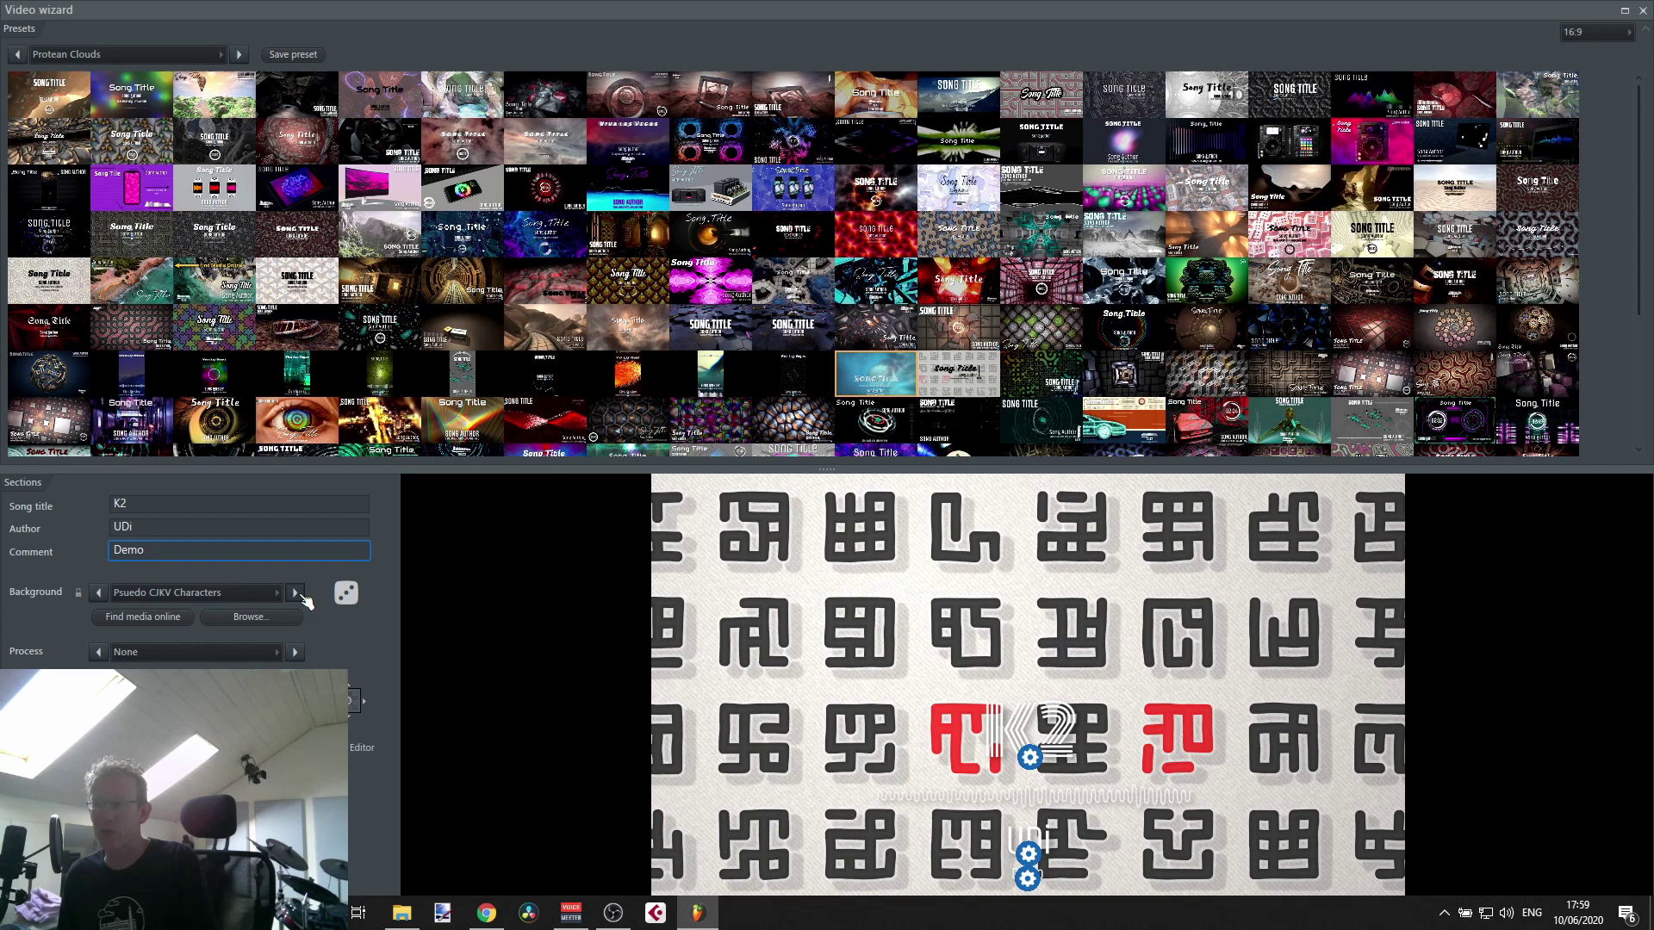
{"action": "left_click", "coordinate": [298, 593]}
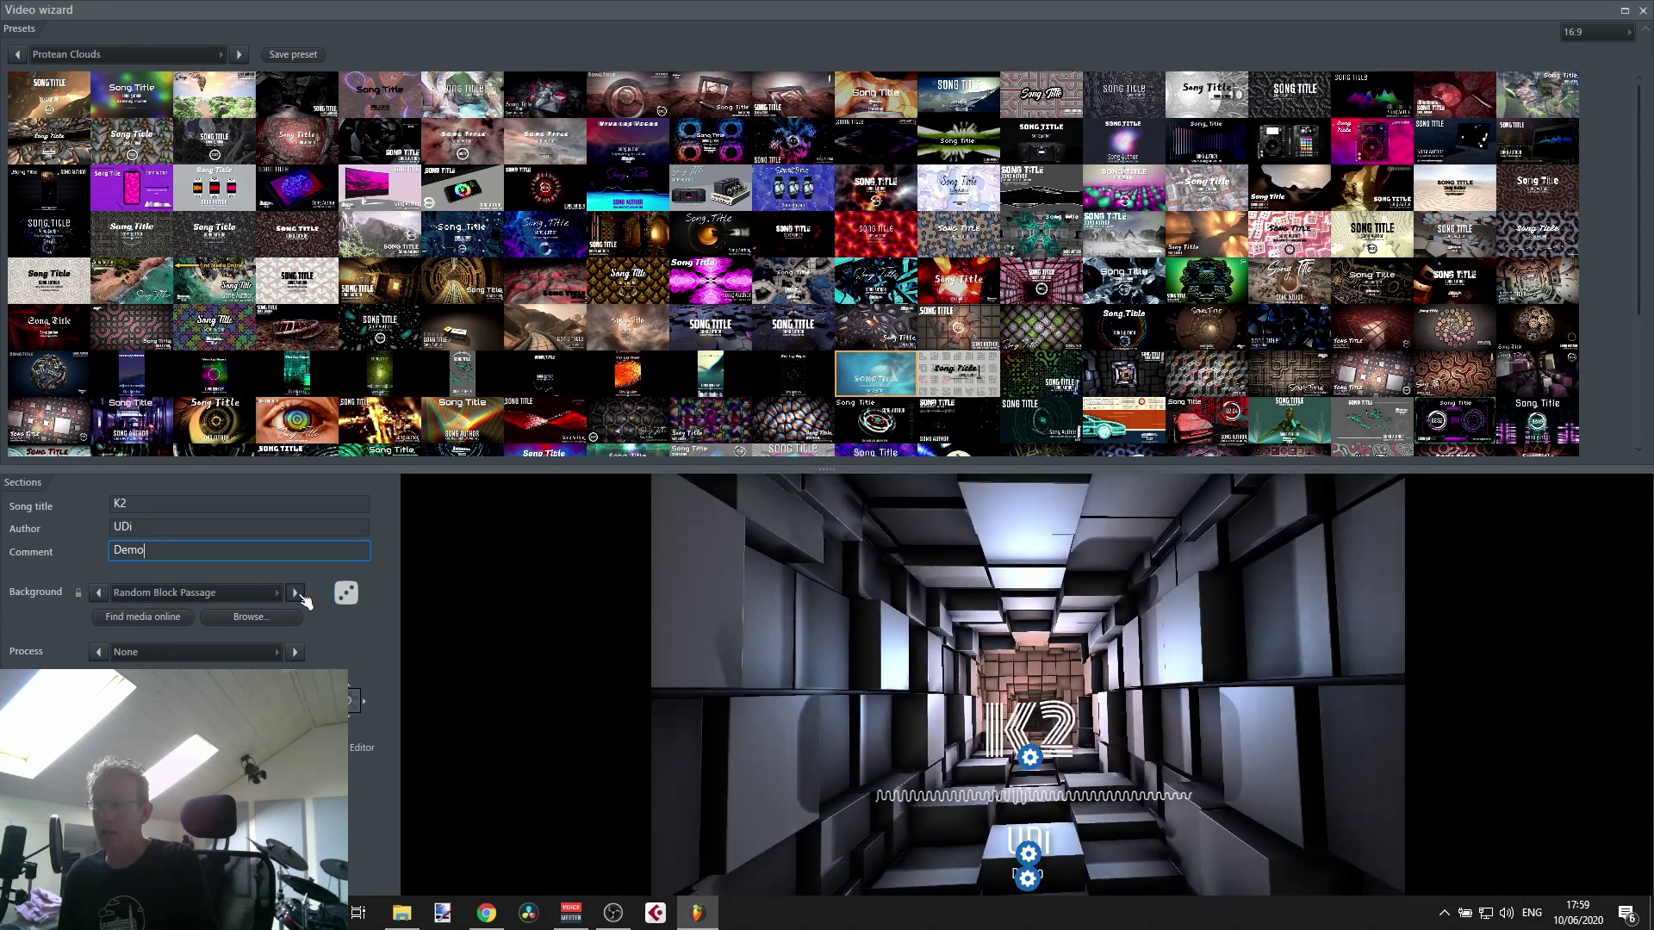
{"action": "left_click", "coordinate": [298, 593]}
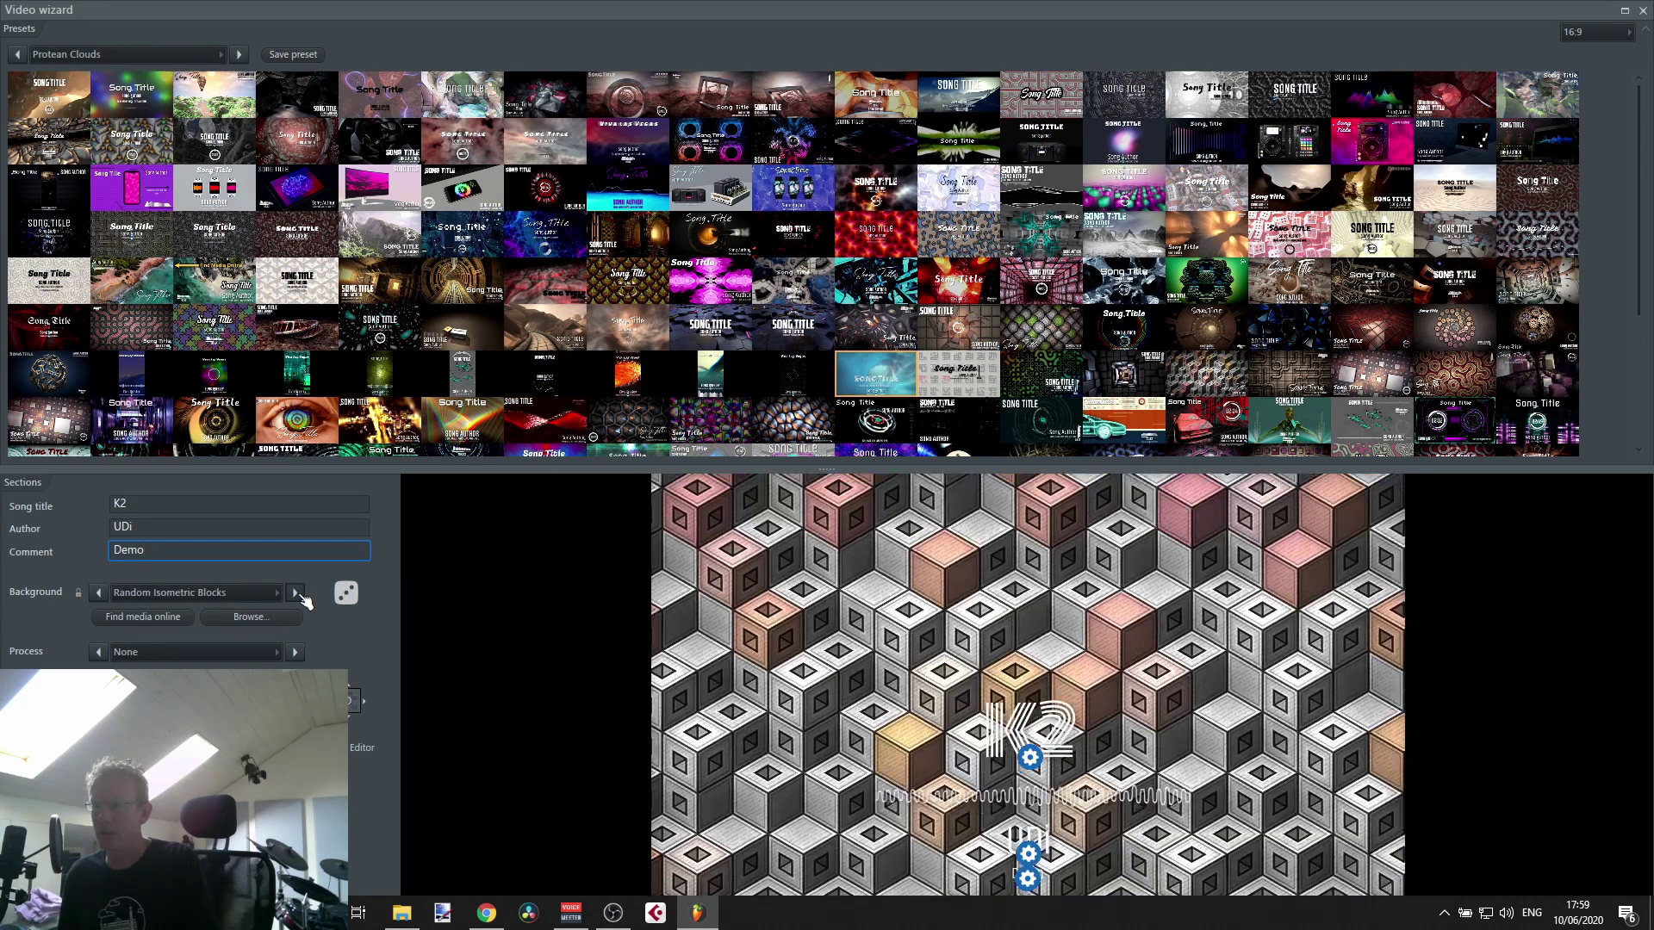
{"action": "left_click", "coordinate": [298, 593]}
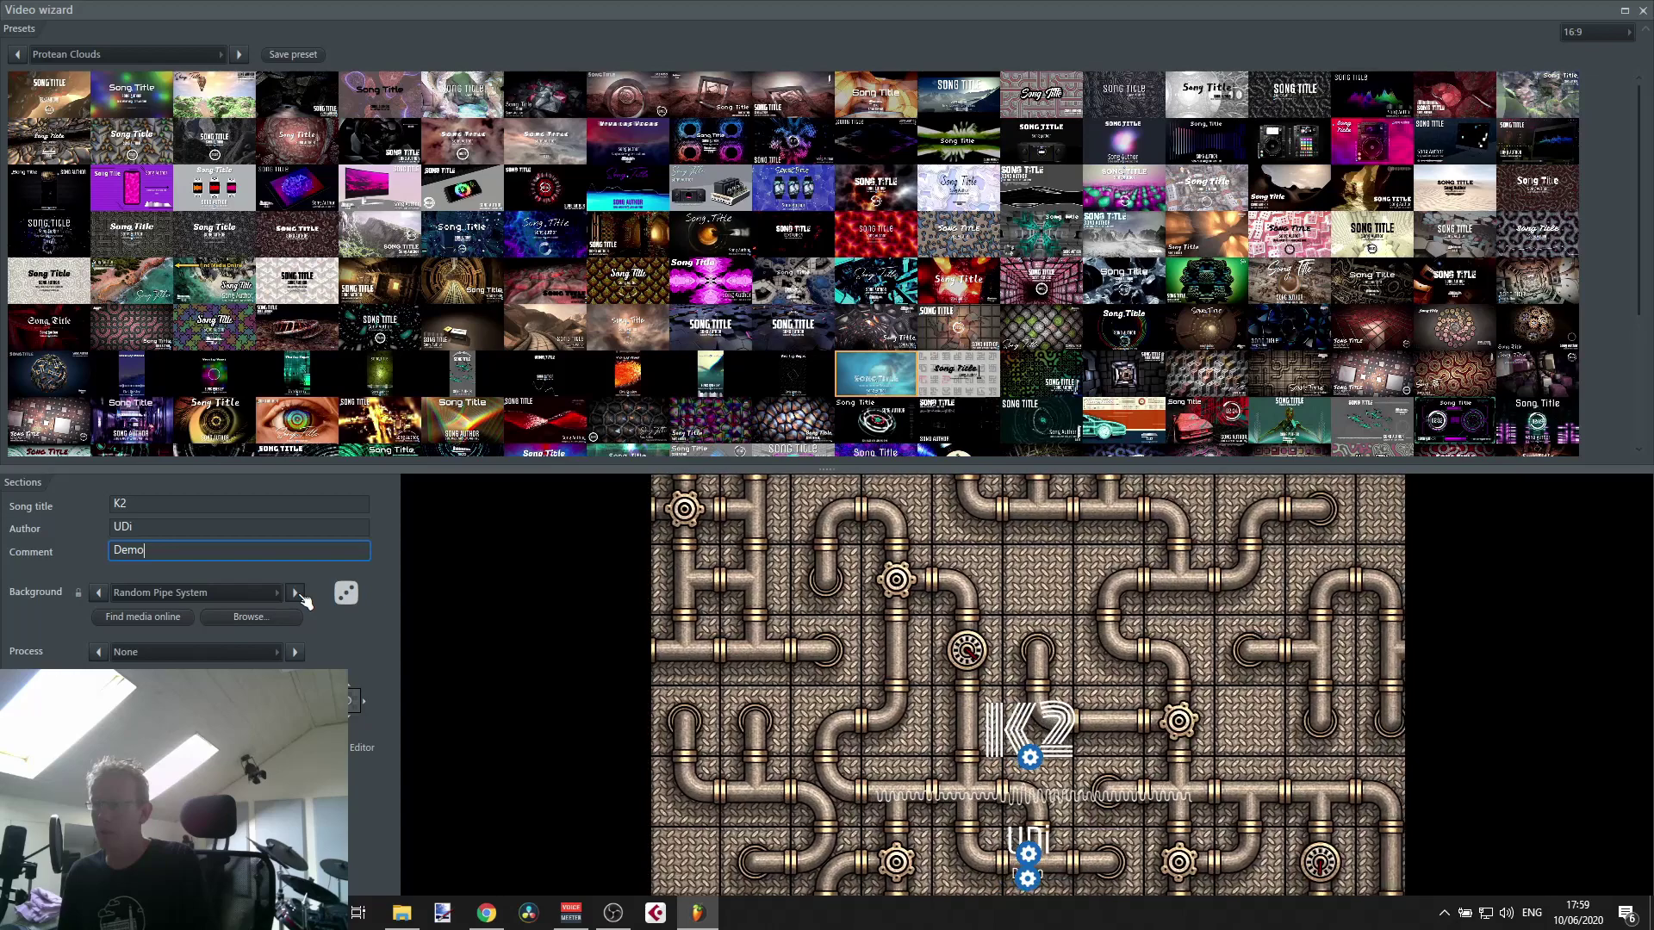
{"action": "left_click", "coordinate": [298, 593]}
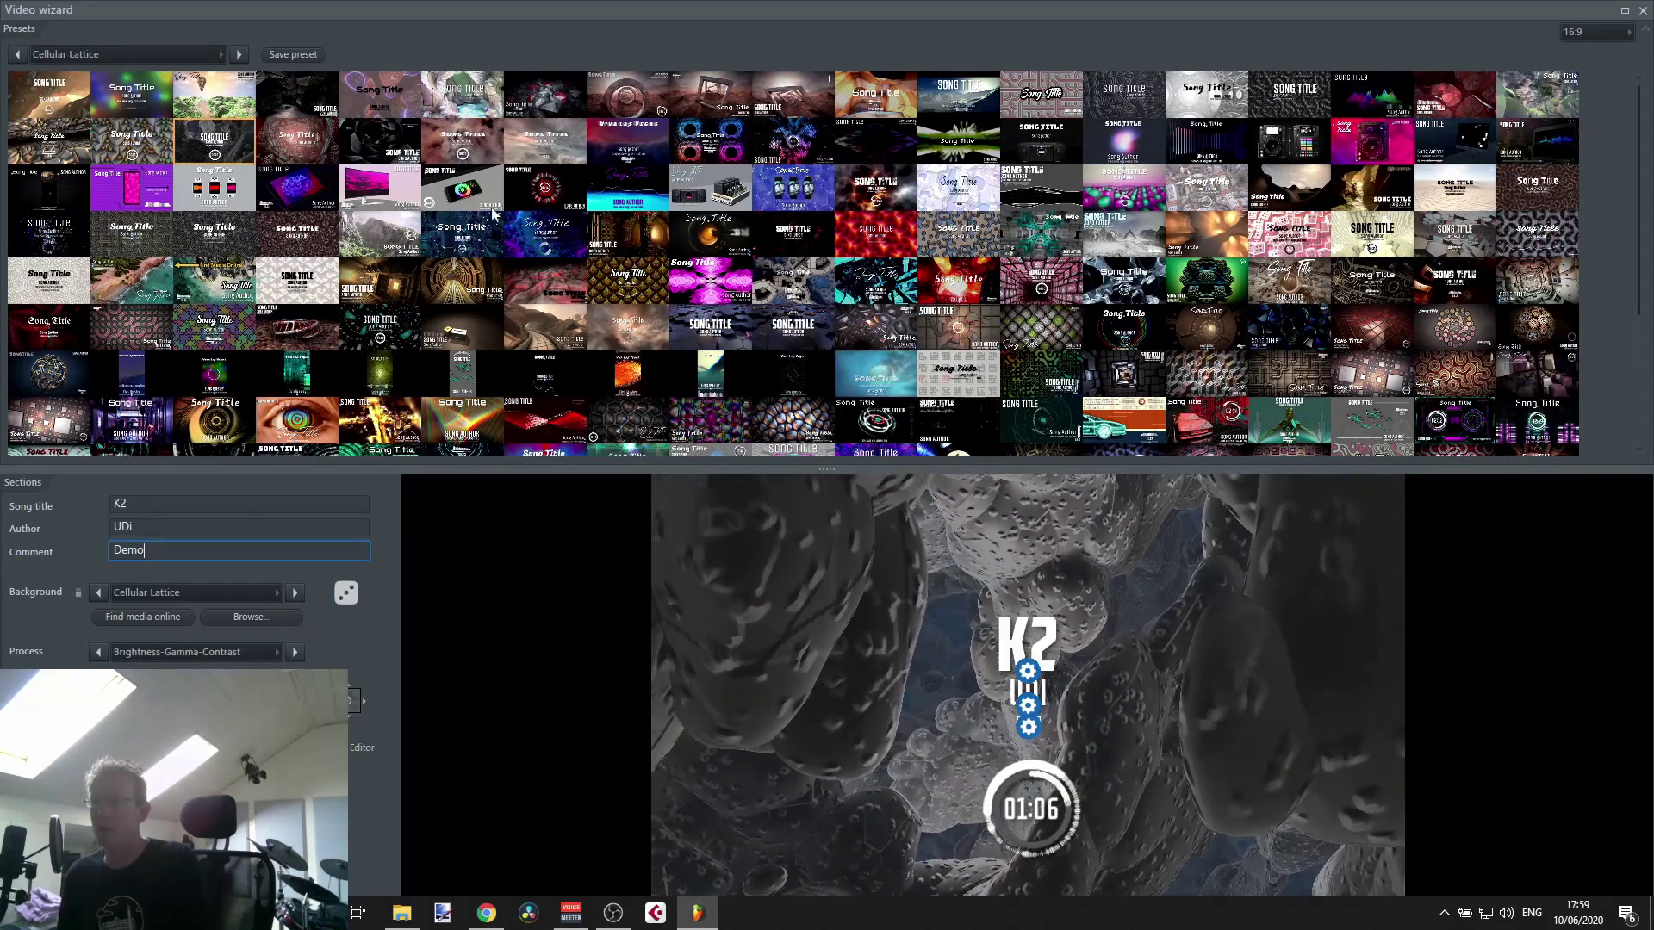
{"action": "left_click", "coordinate": [601, 355]}
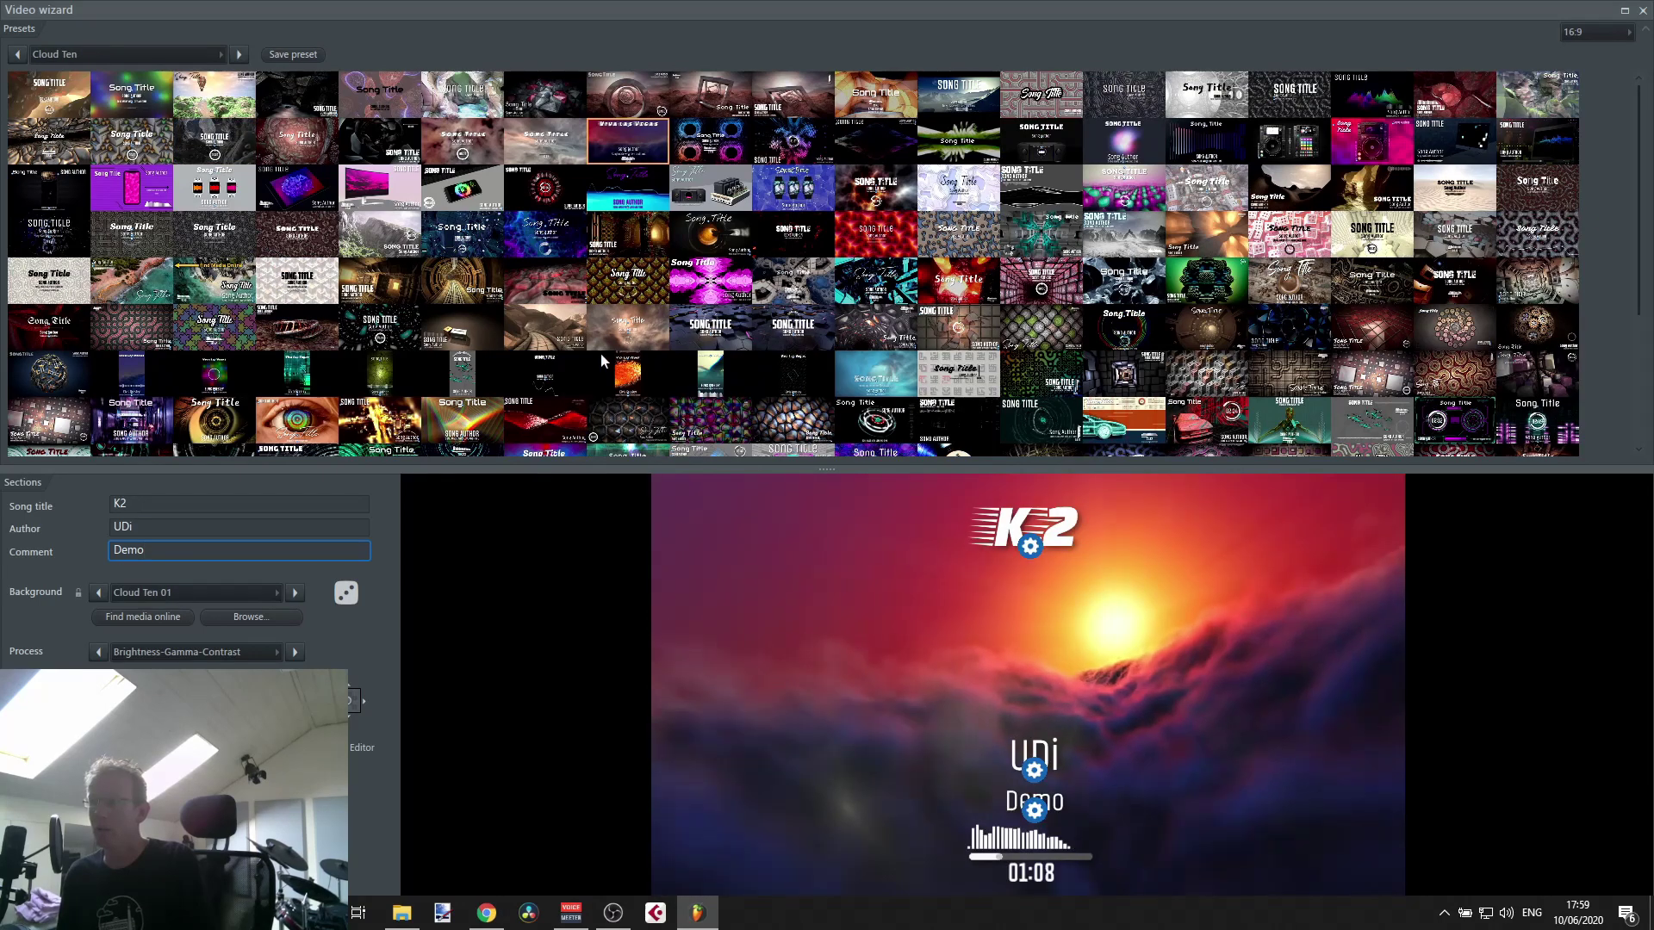
{"action": "left_click", "coordinate": [625, 194]}
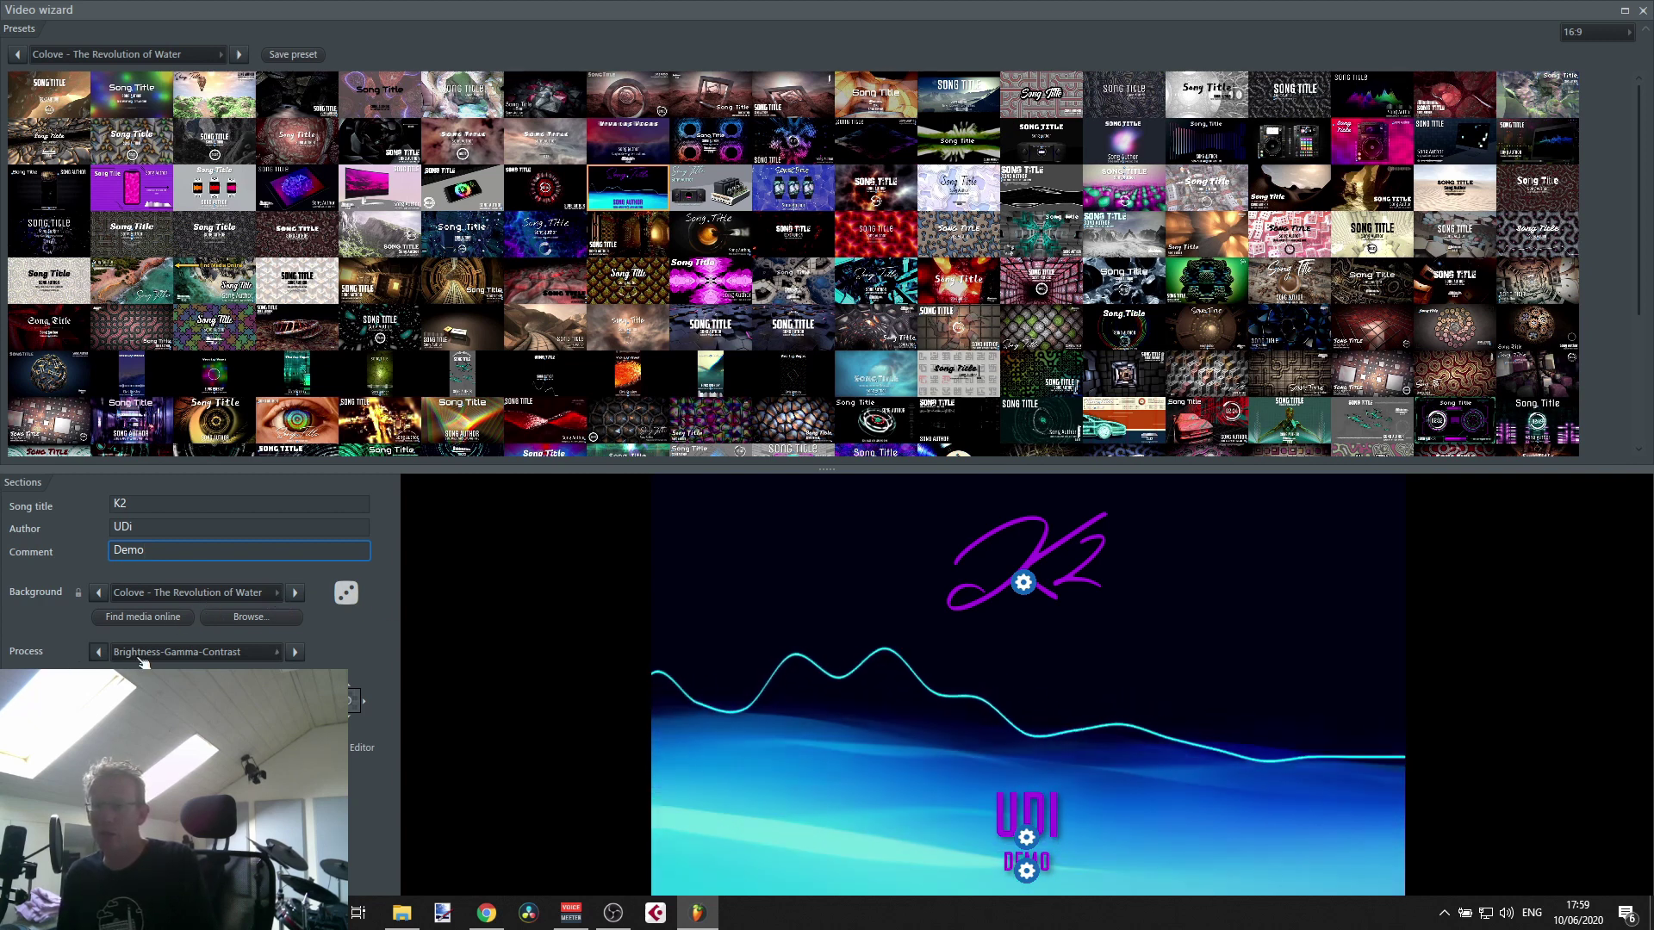
- Apply the Blur process, then step through Brightness-Gamma-Contrast to Dot Matrix
{"action": "left_click", "coordinate": [191, 655]}
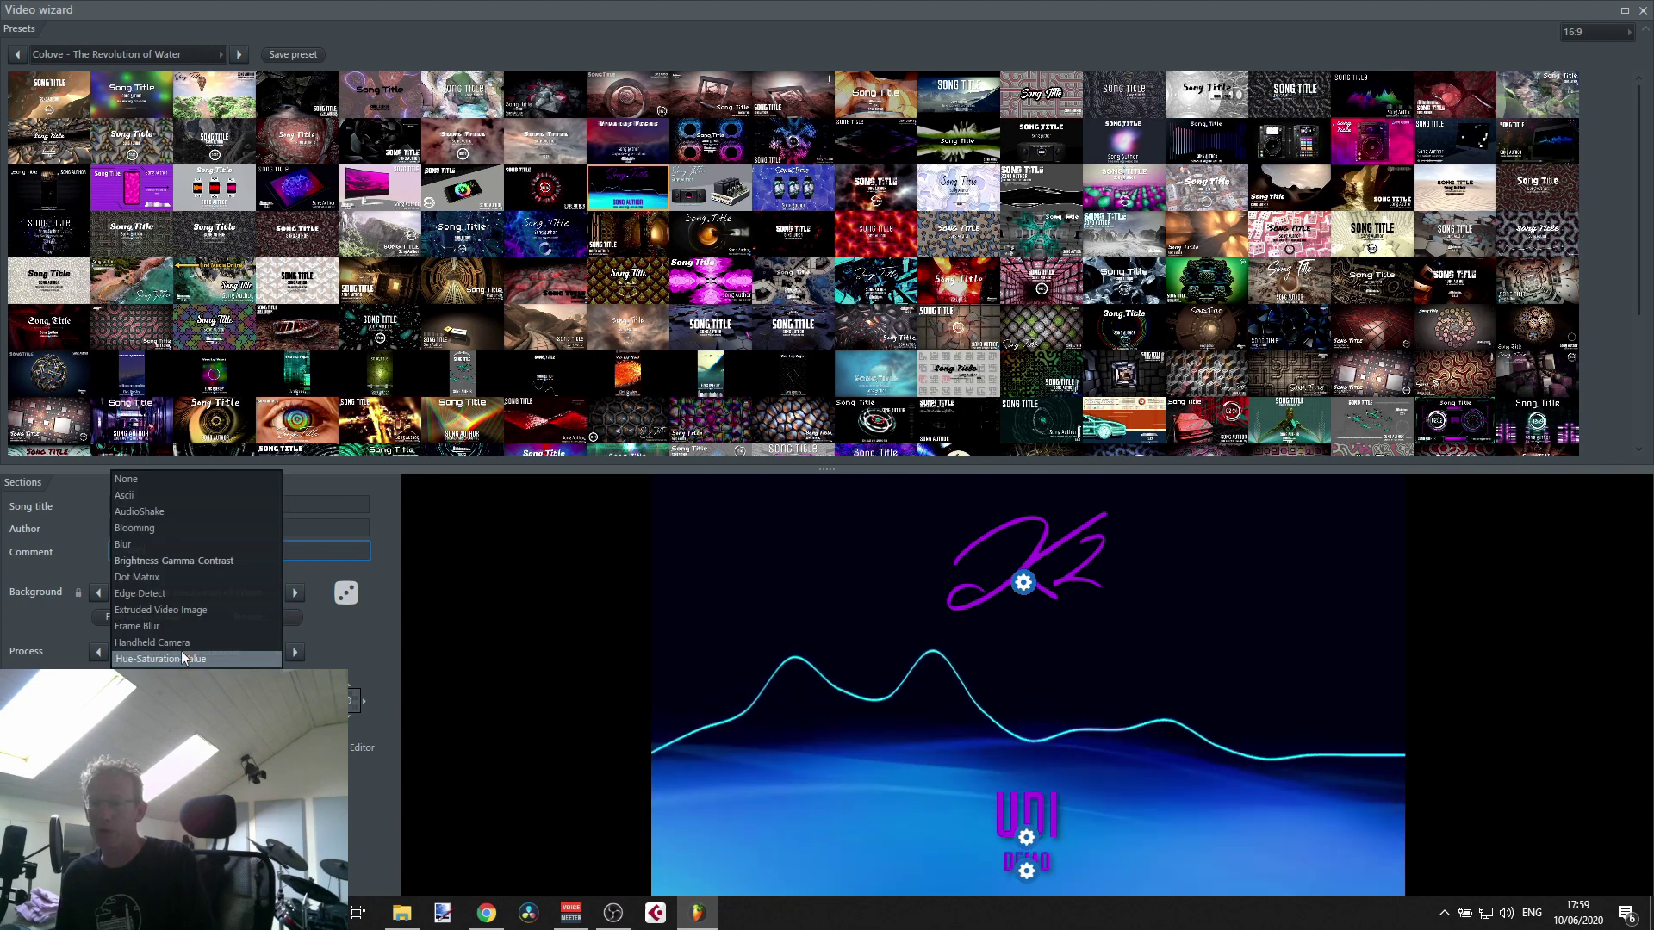
{"action": "left_click", "coordinate": [171, 544]}
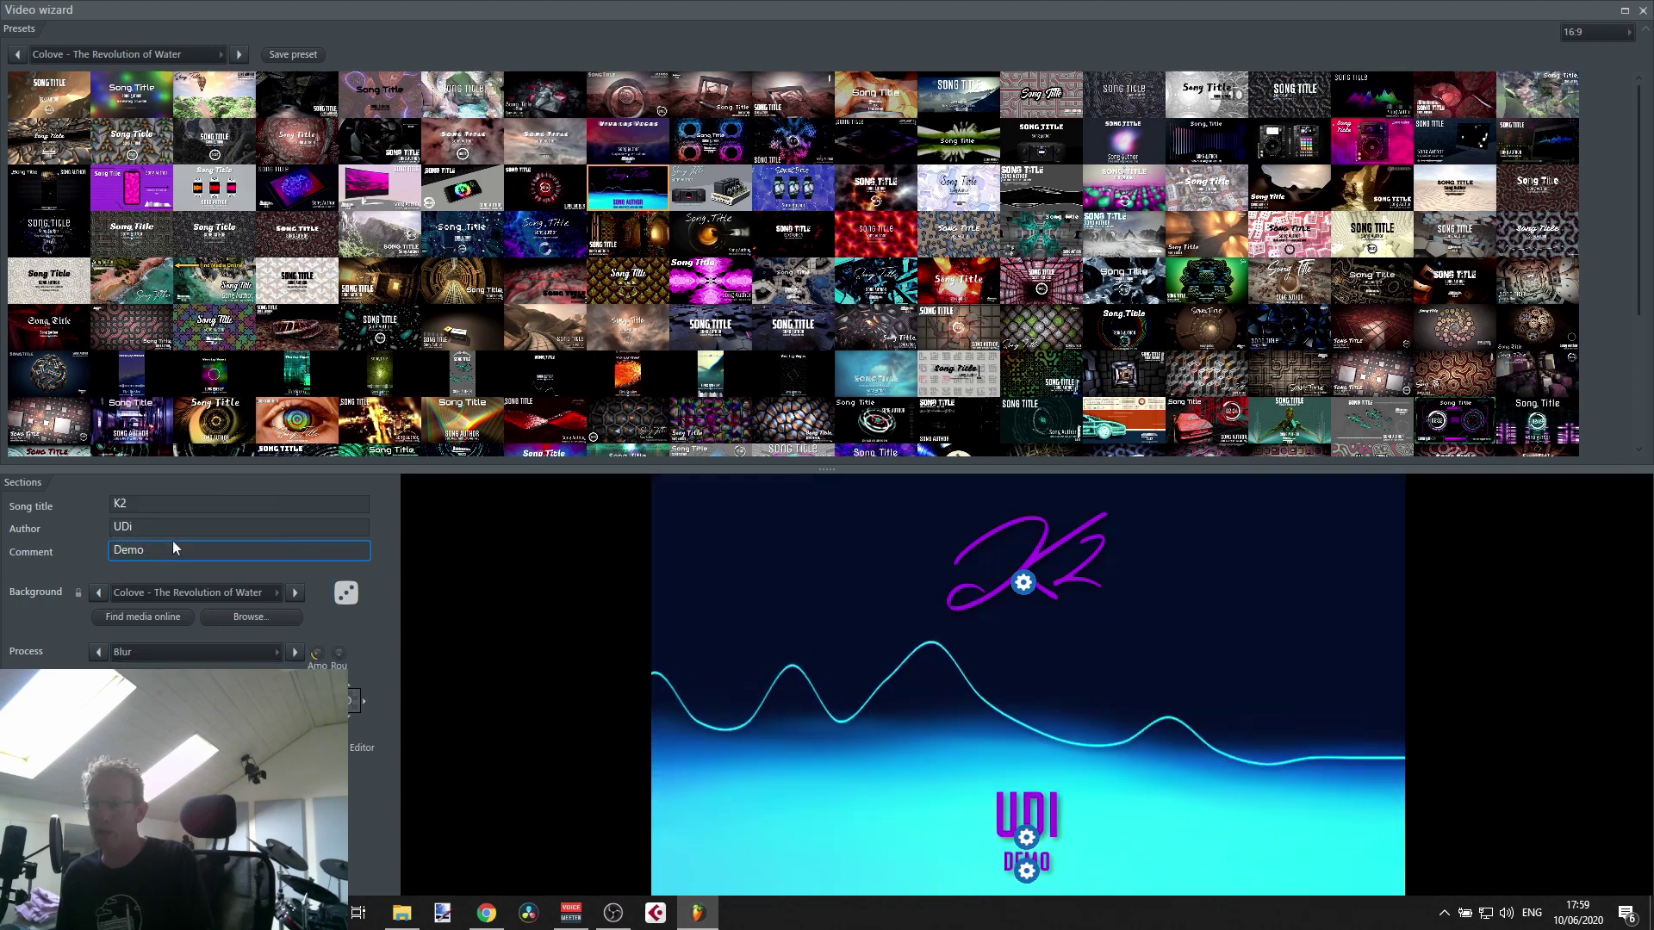
{"action": "left_click", "coordinate": [297, 654]}
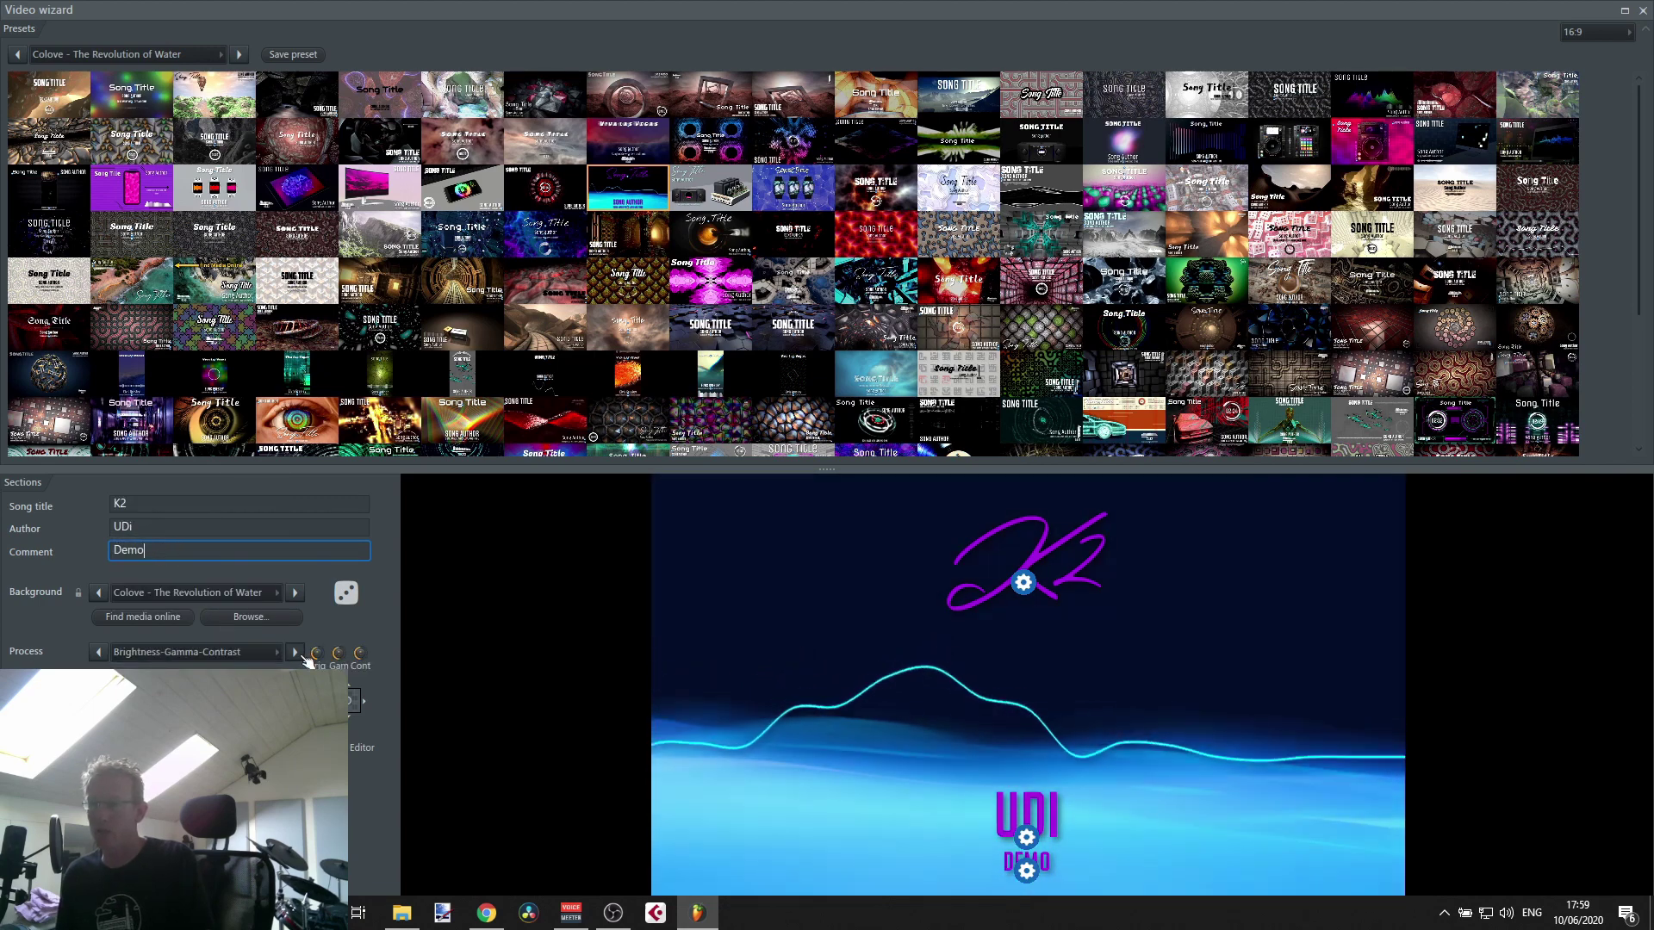
{"action": "left_click", "coordinate": [297, 653]}
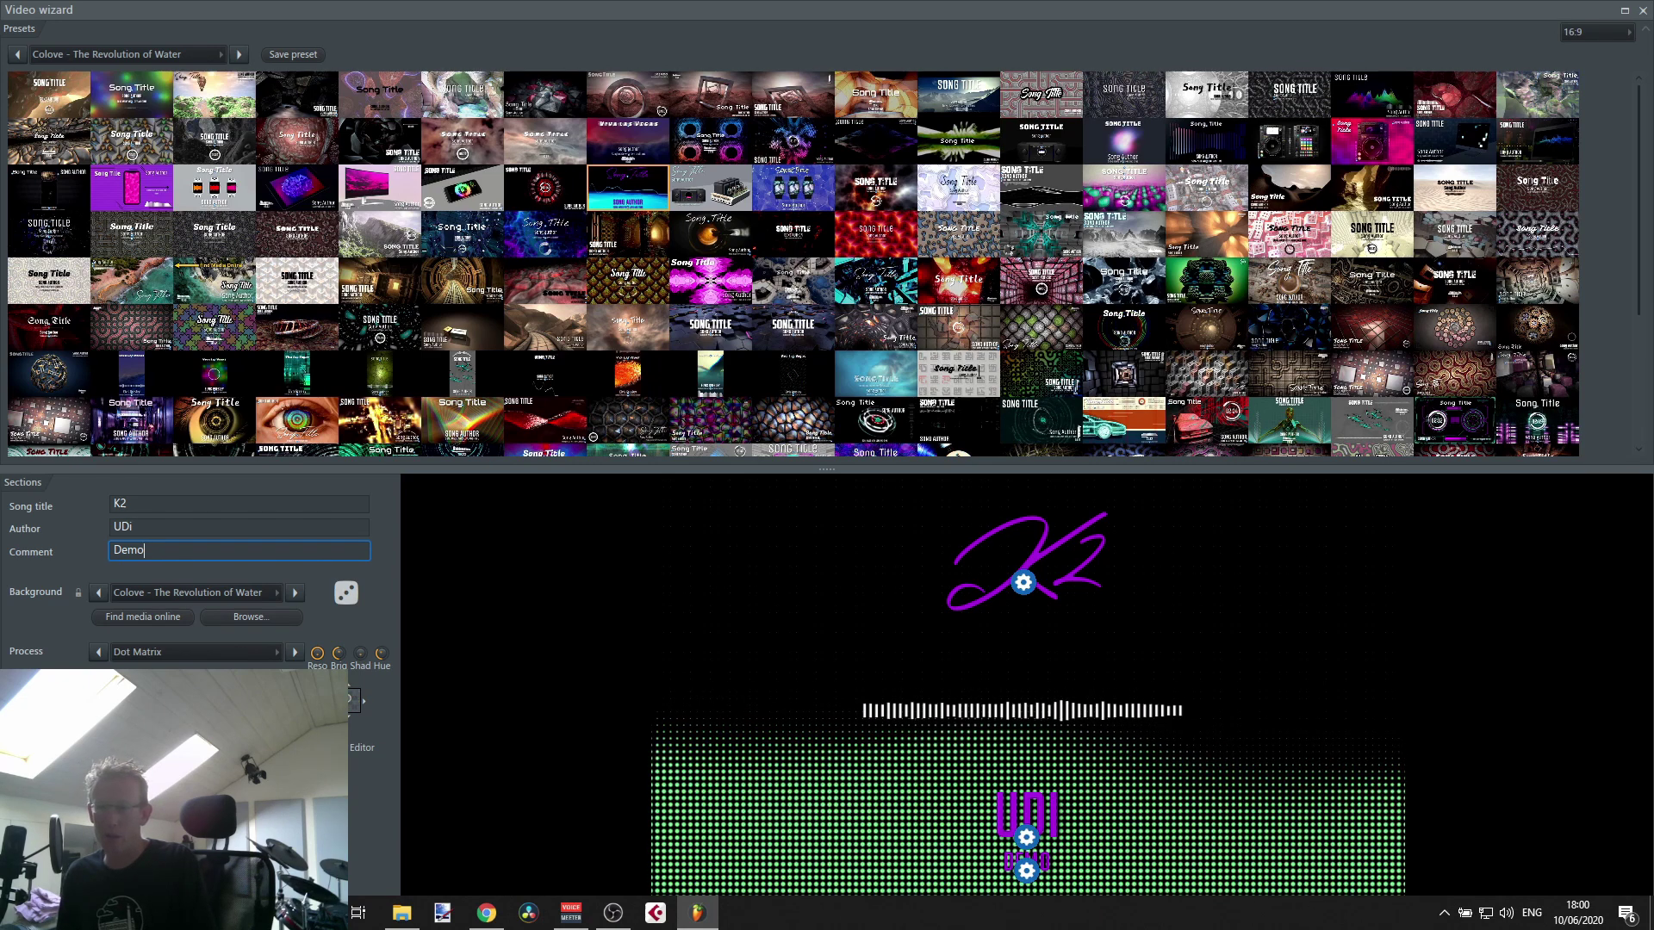
- Browse the title style preset list and close it without changing the style
{"action": "left_click", "coordinate": [202, 593]}
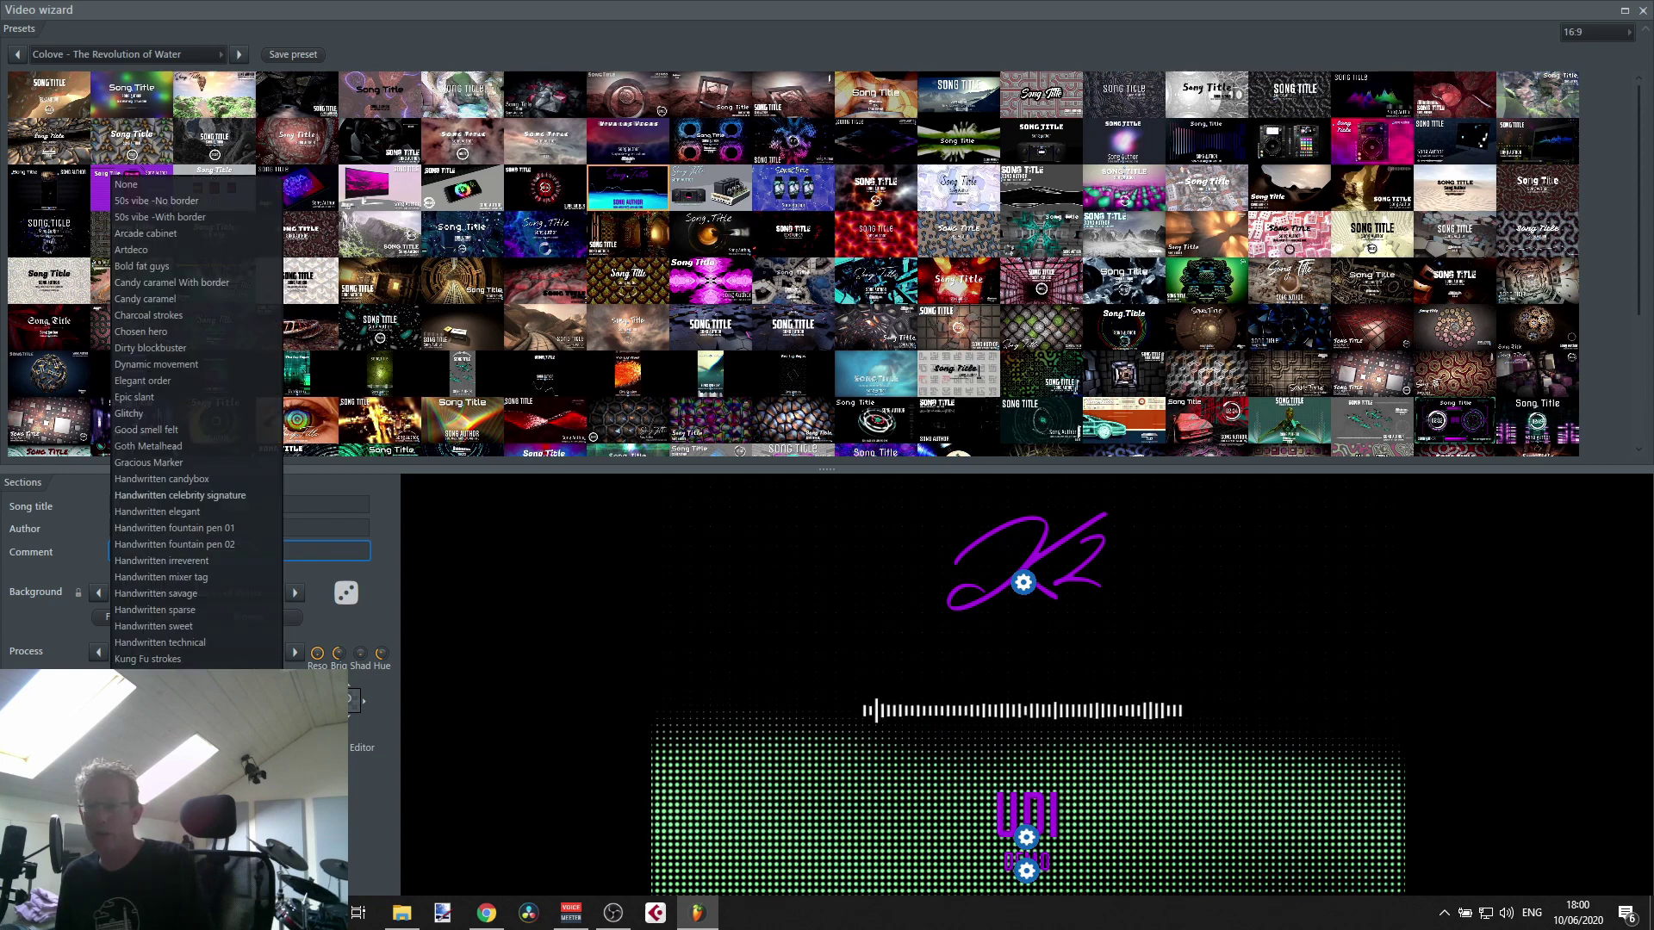
{"action": "left_click", "coordinate": [202, 594]}
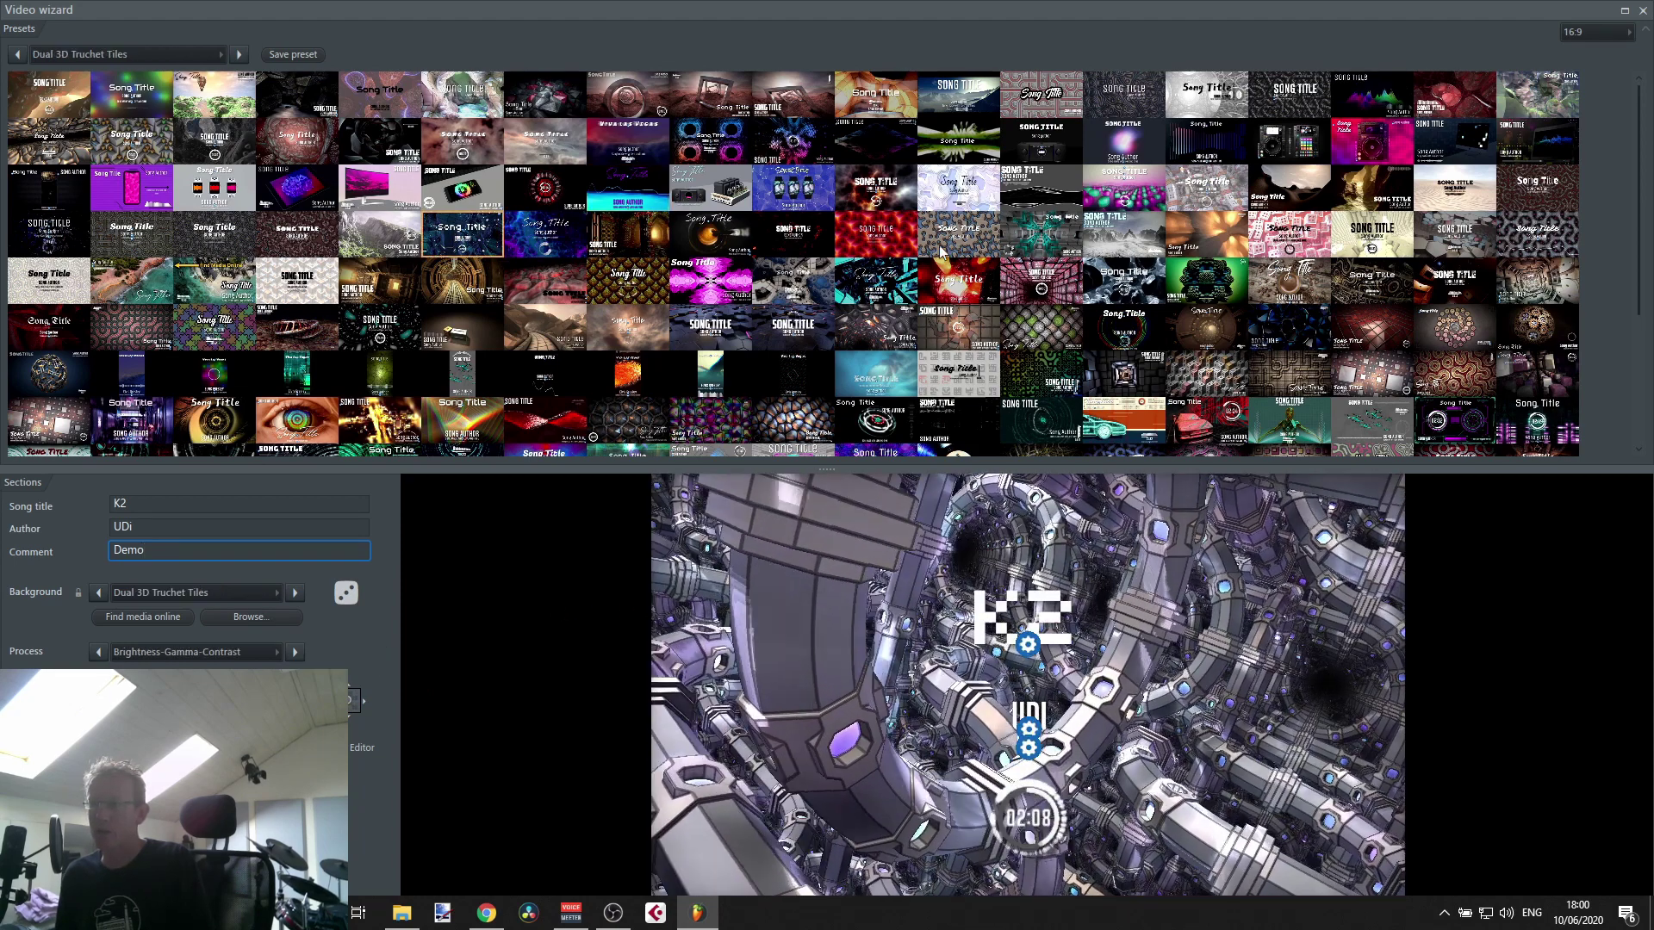
- Try Cubes and Spheres 04, Cyber Djane, CrystalCube, Dual 3D Truchet Tiles, ending on Colove - Drone 02
{"action": "left_click", "coordinate": [1120, 207]}
{"action": "left_click", "coordinate": [1342, 152]}
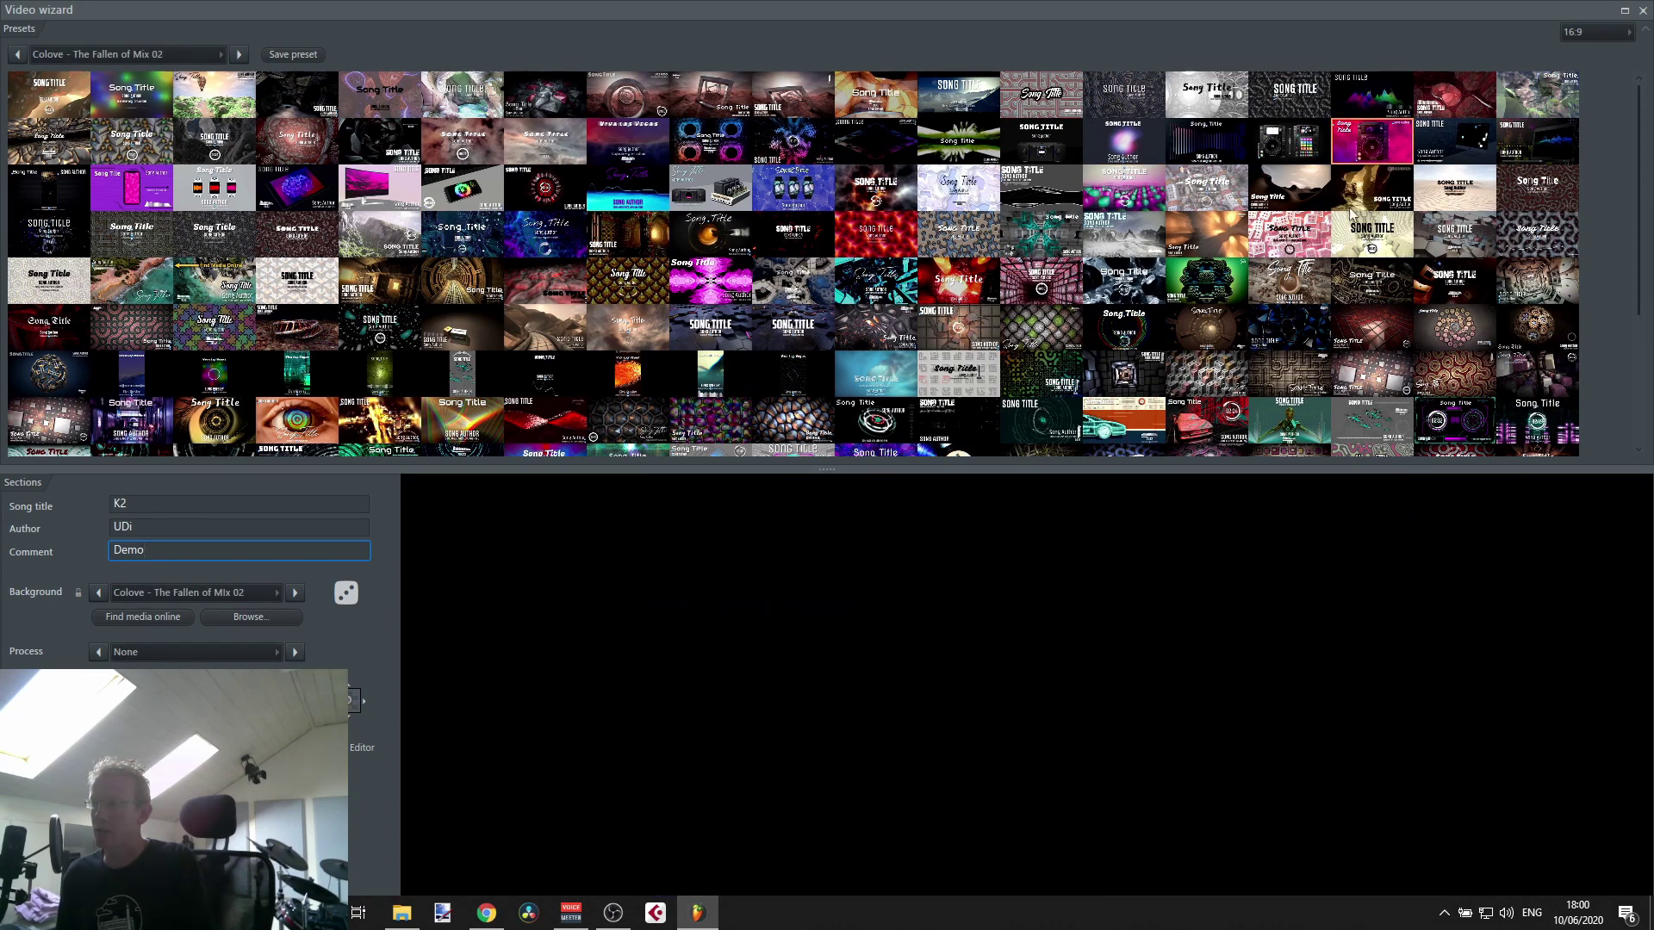
{"action": "left_click", "coordinate": [1303, 428]}
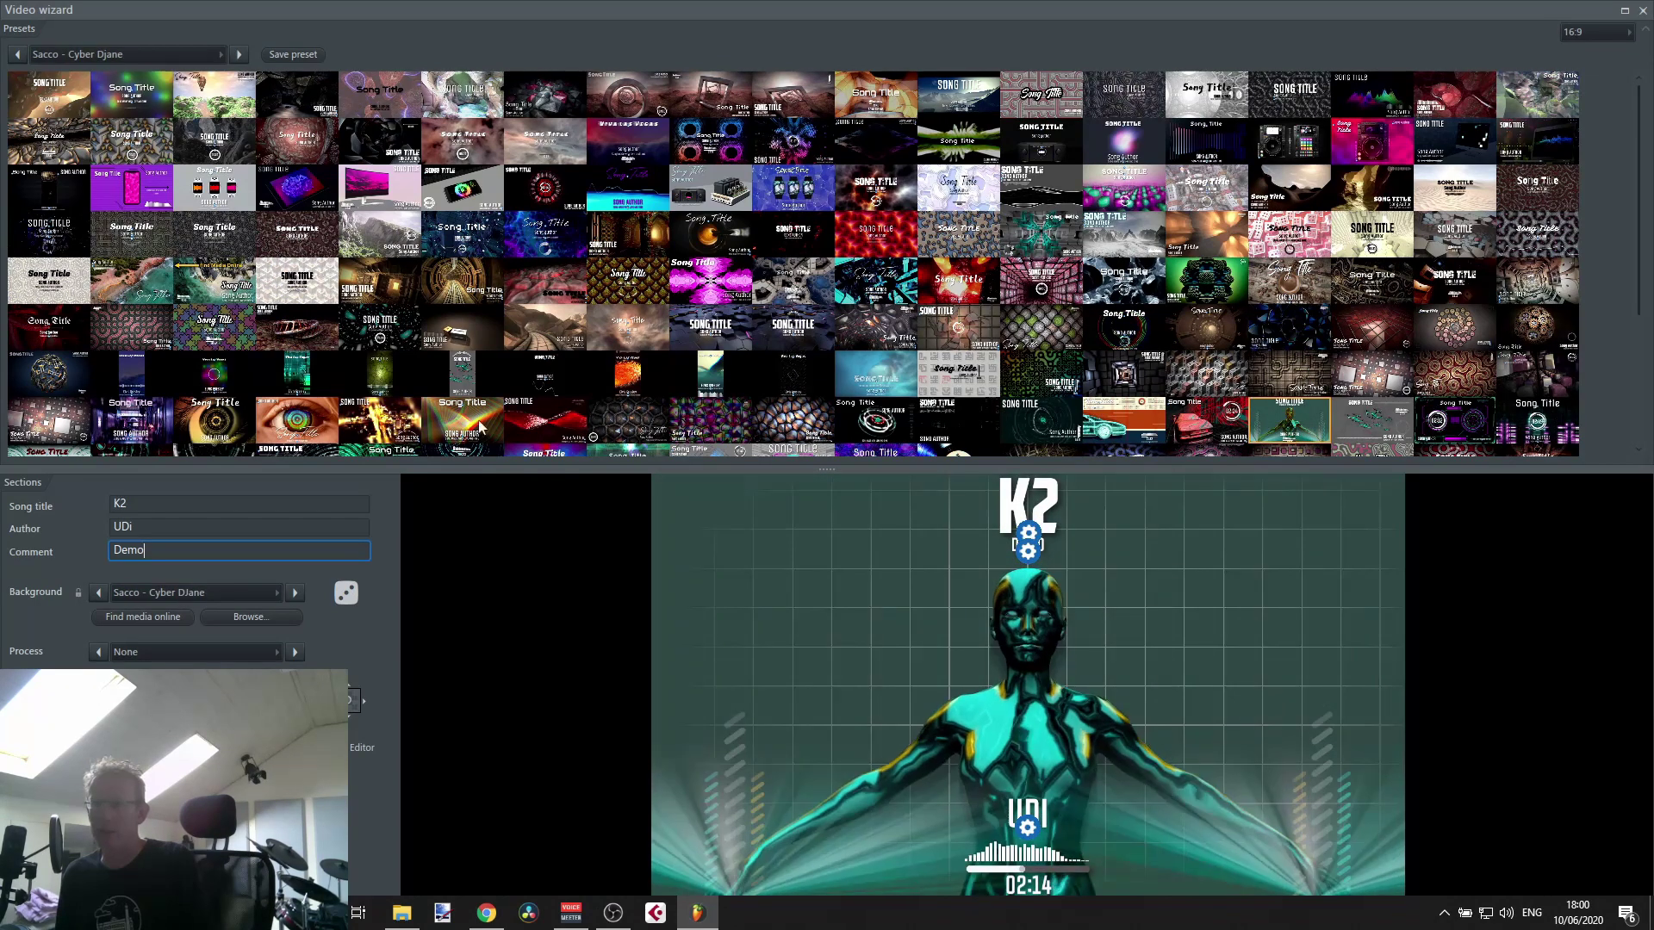
{"action": "left_click", "coordinate": [38, 200]}
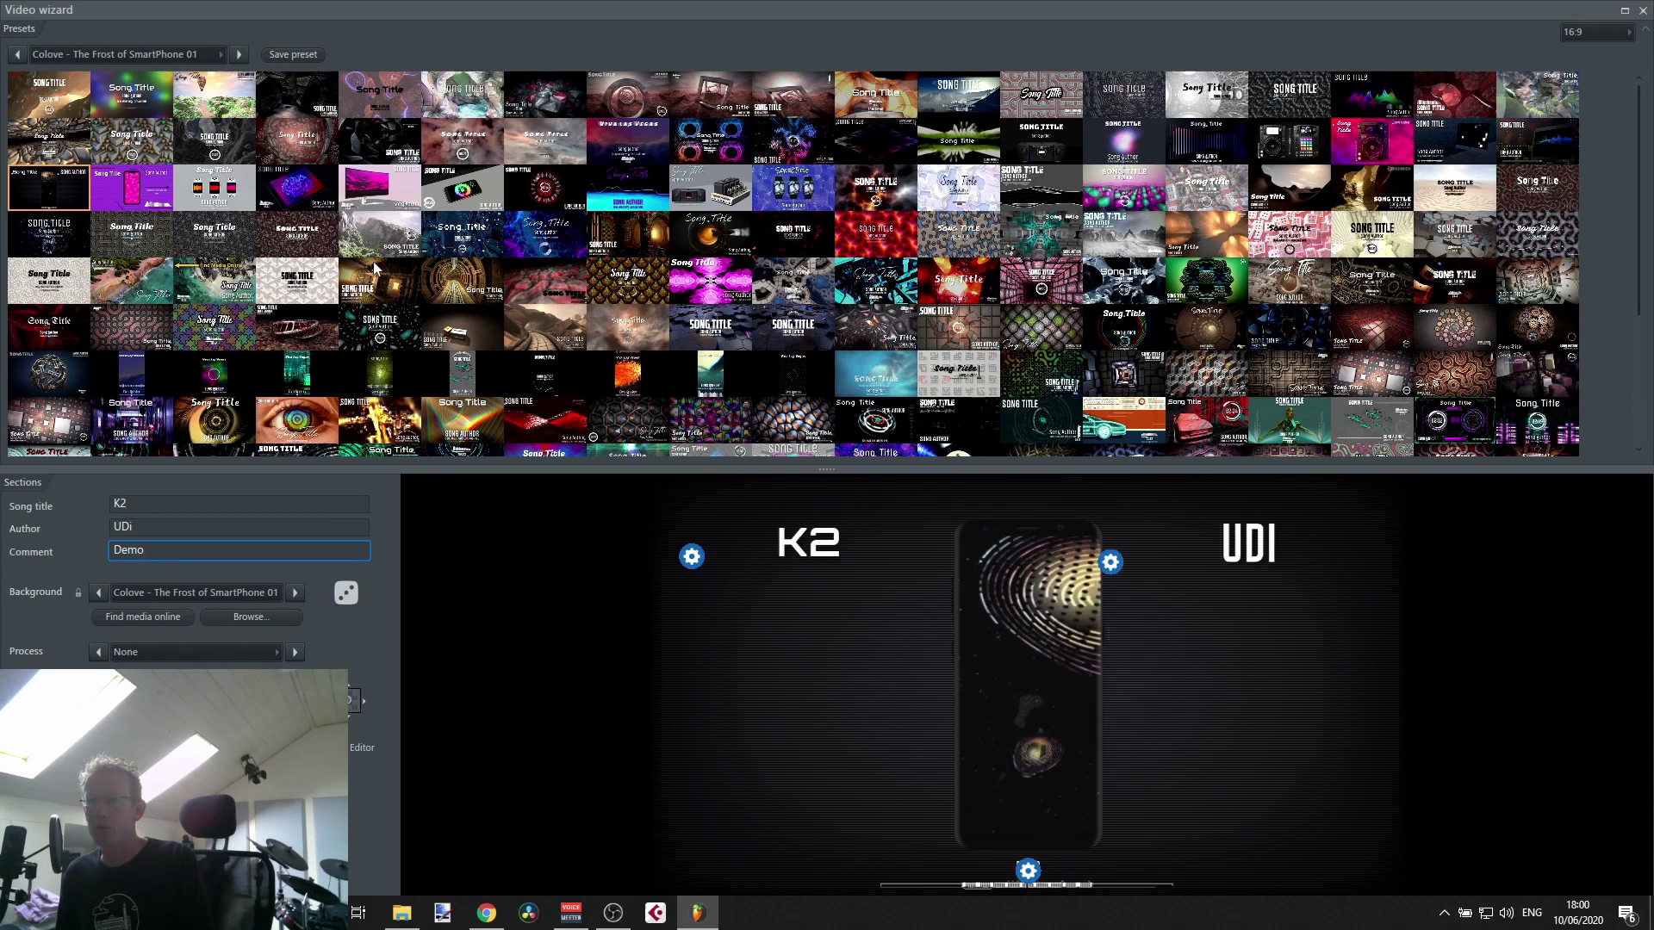
{"action": "left_click", "coordinate": [462, 417]}
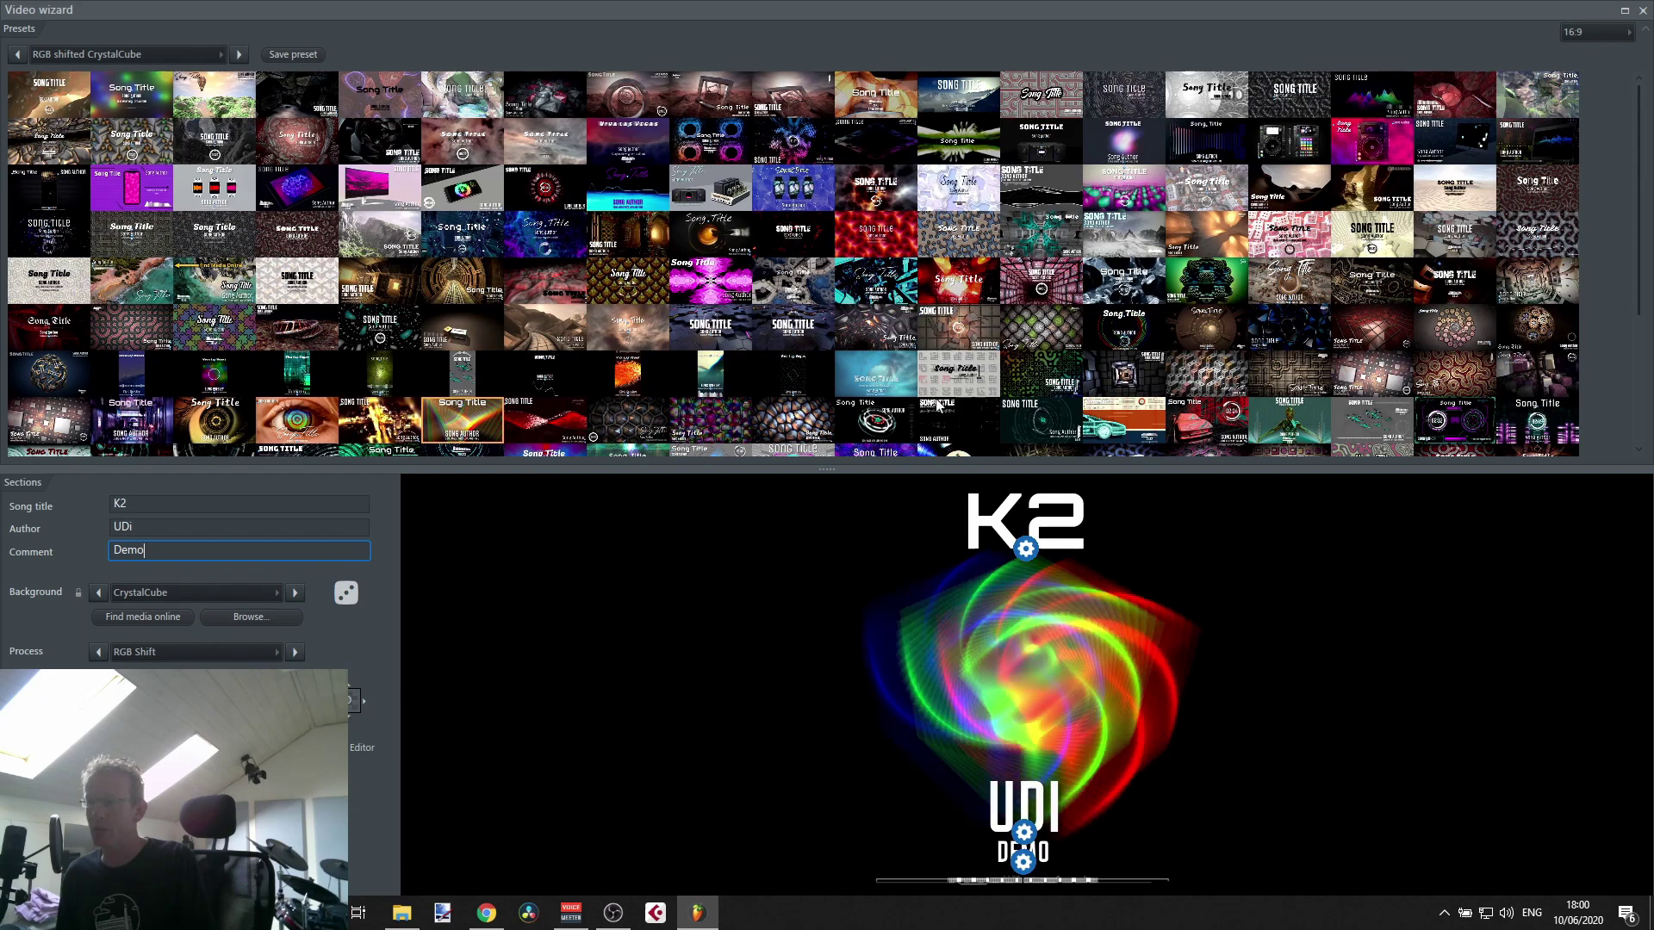
{"action": "left_click", "coordinate": [475, 235]}
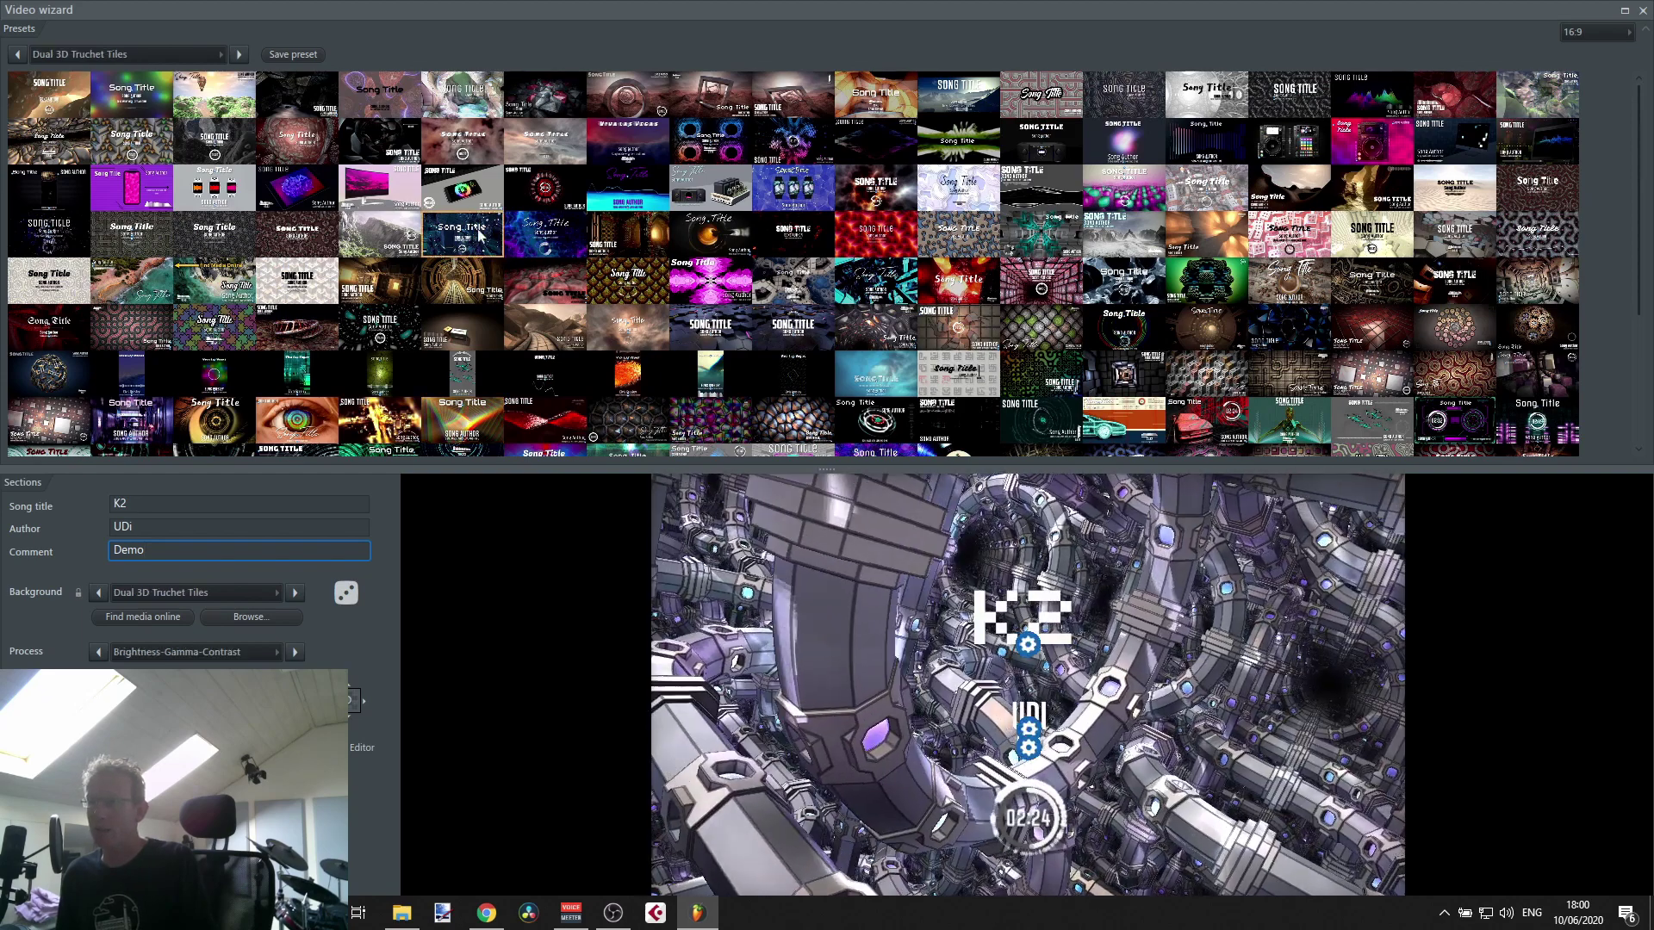
{"action": "left_click", "coordinate": [785, 142]}
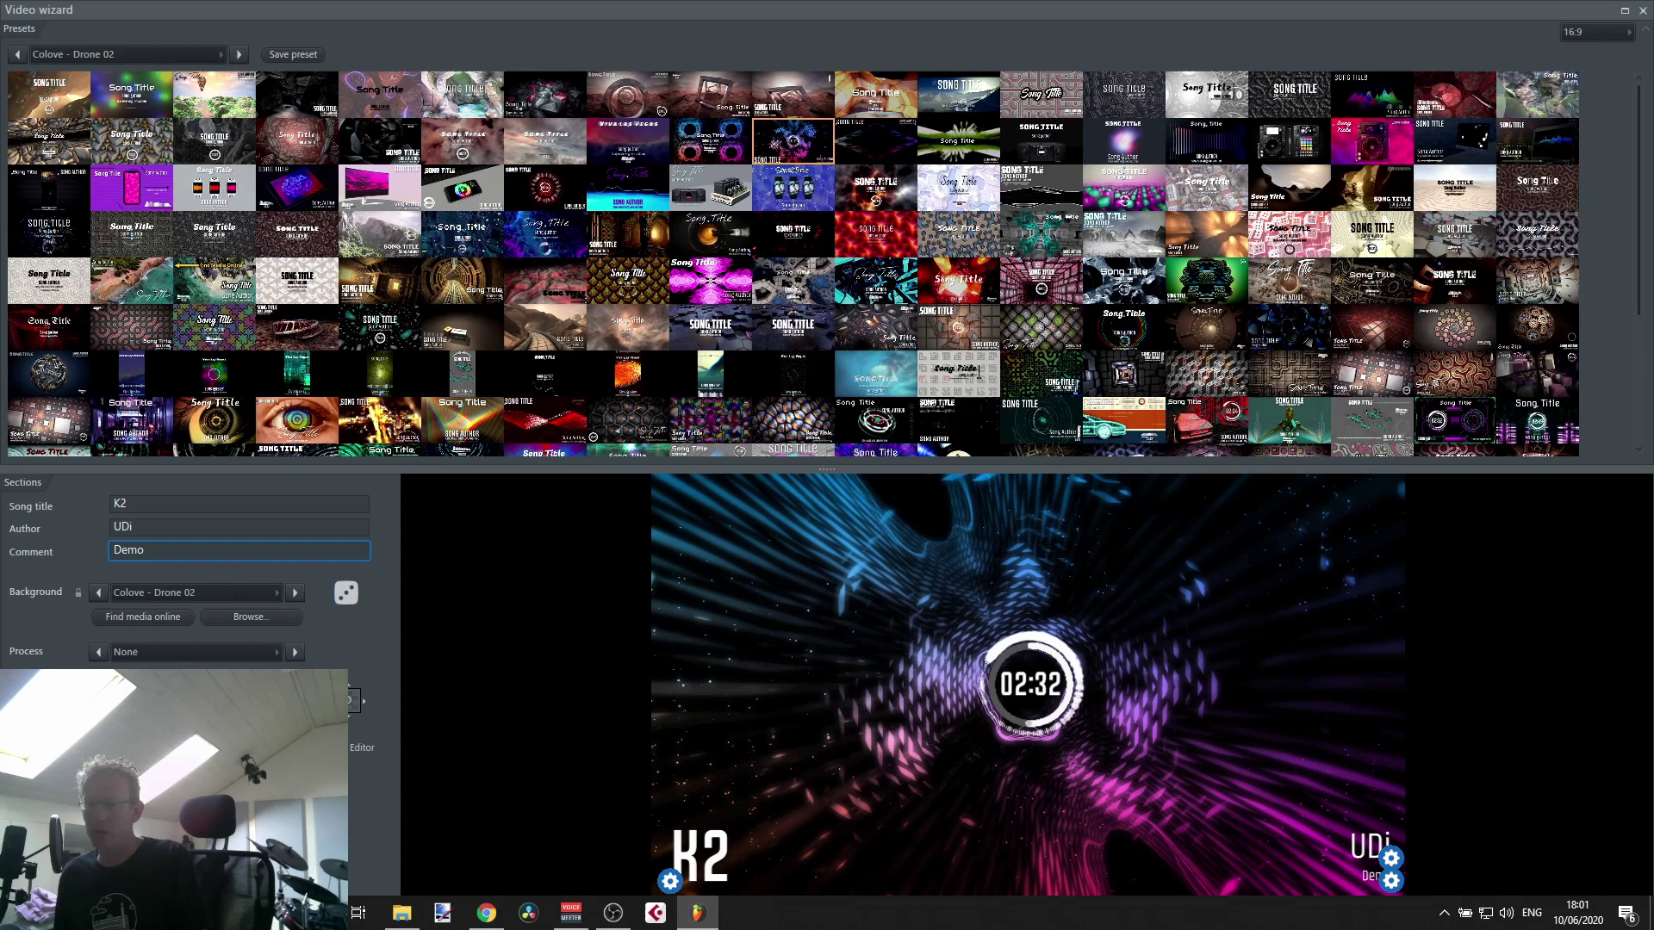
- Close the wizard and confirm the video export using the YouTube HD preset
{"action": "key", "text": "Escape"}
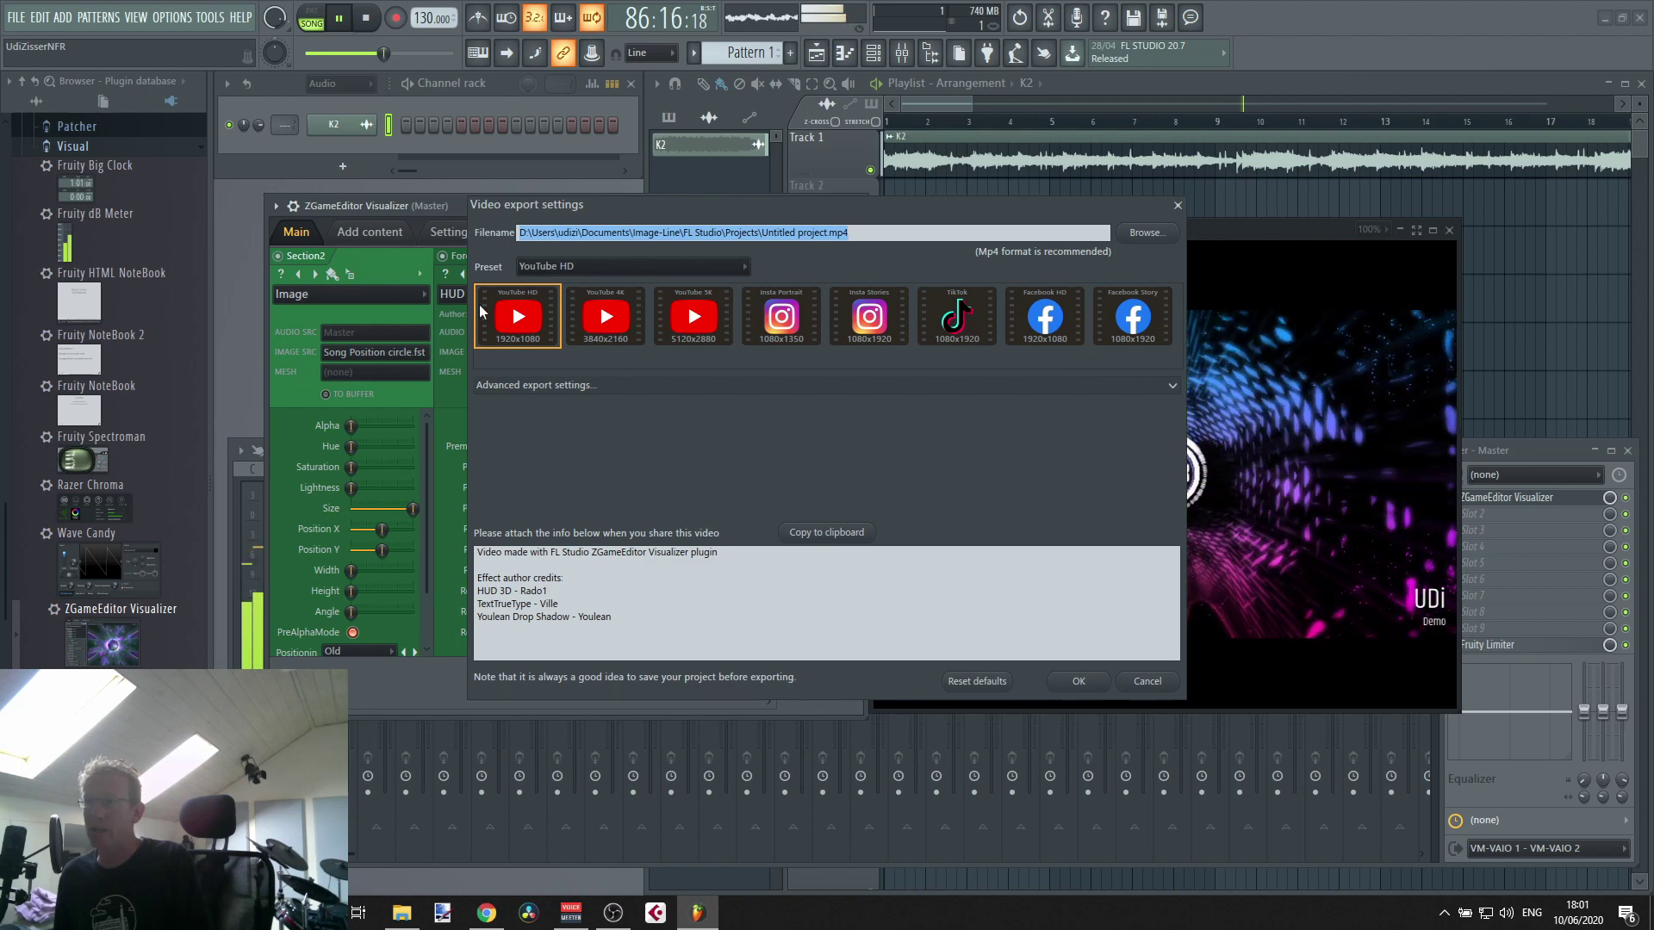
{"action": "left_click", "coordinate": [592, 266]}
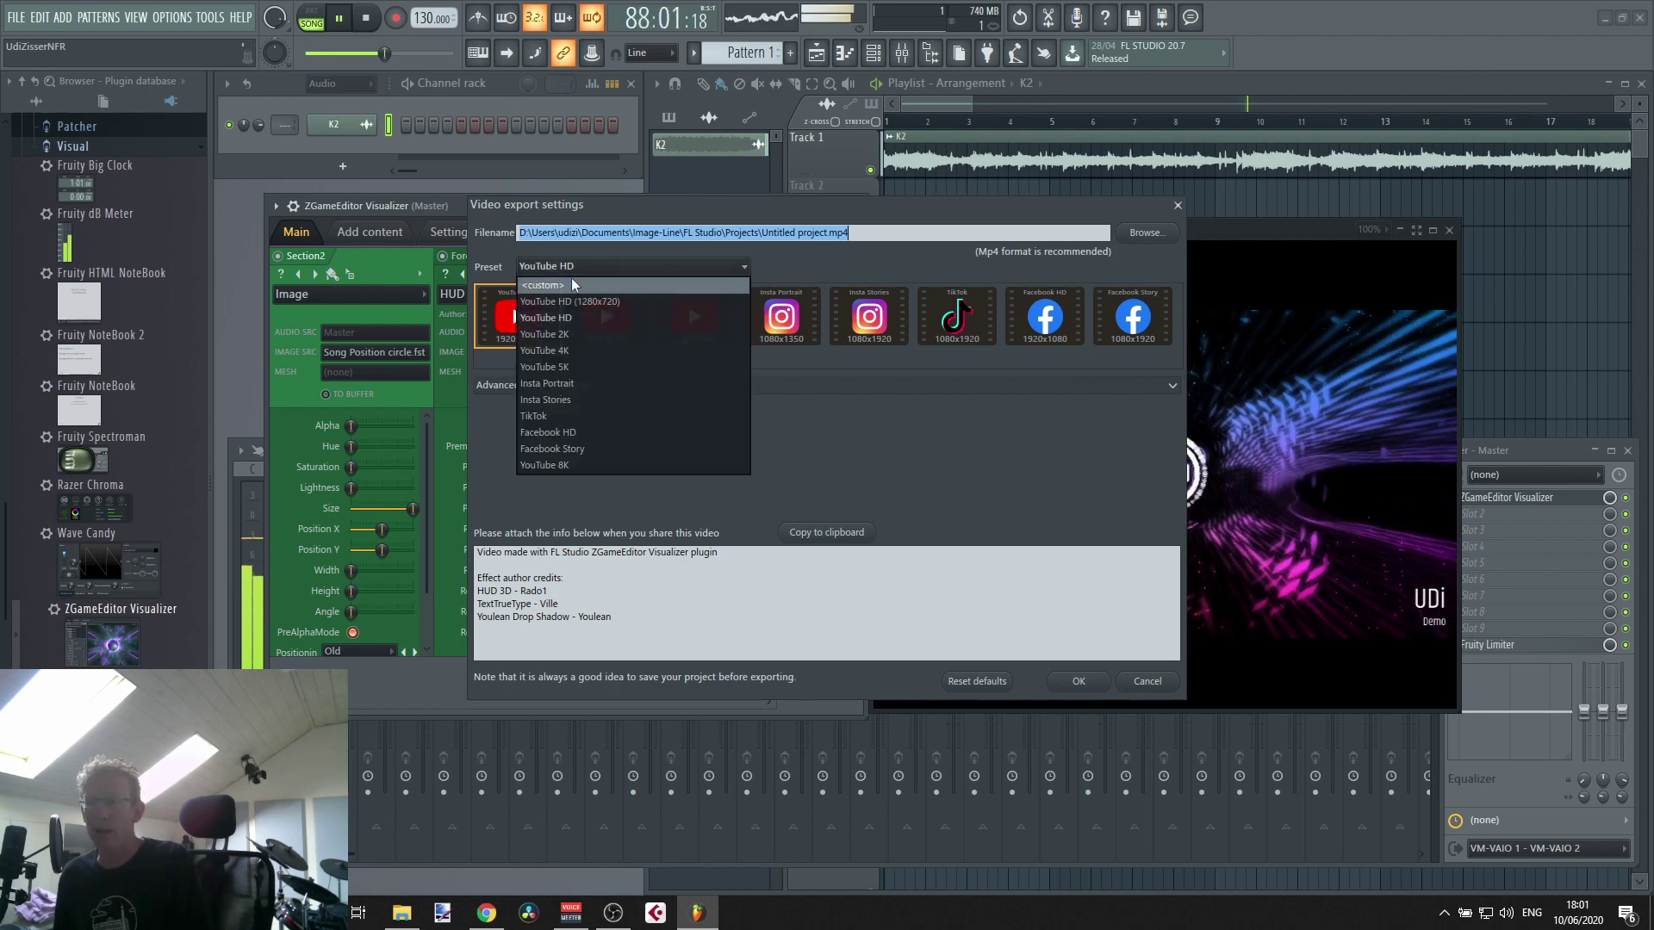
{"action": "left_click", "coordinate": [618, 302]}
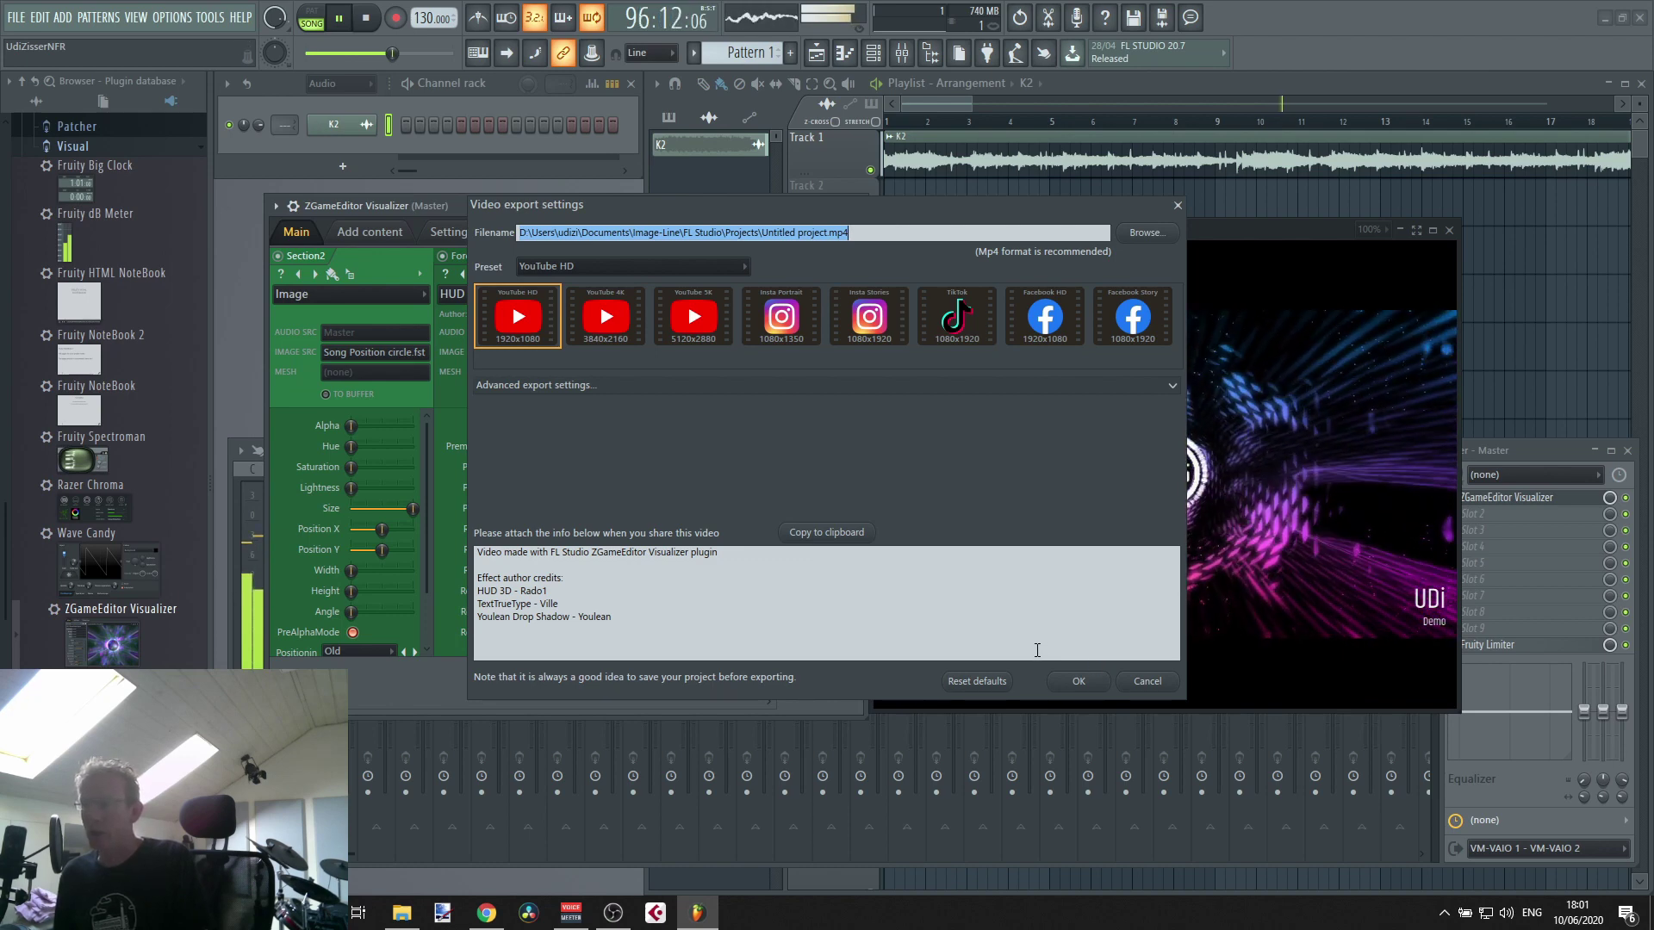
{"action": "left_click", "coordinate": [1078, 681]}
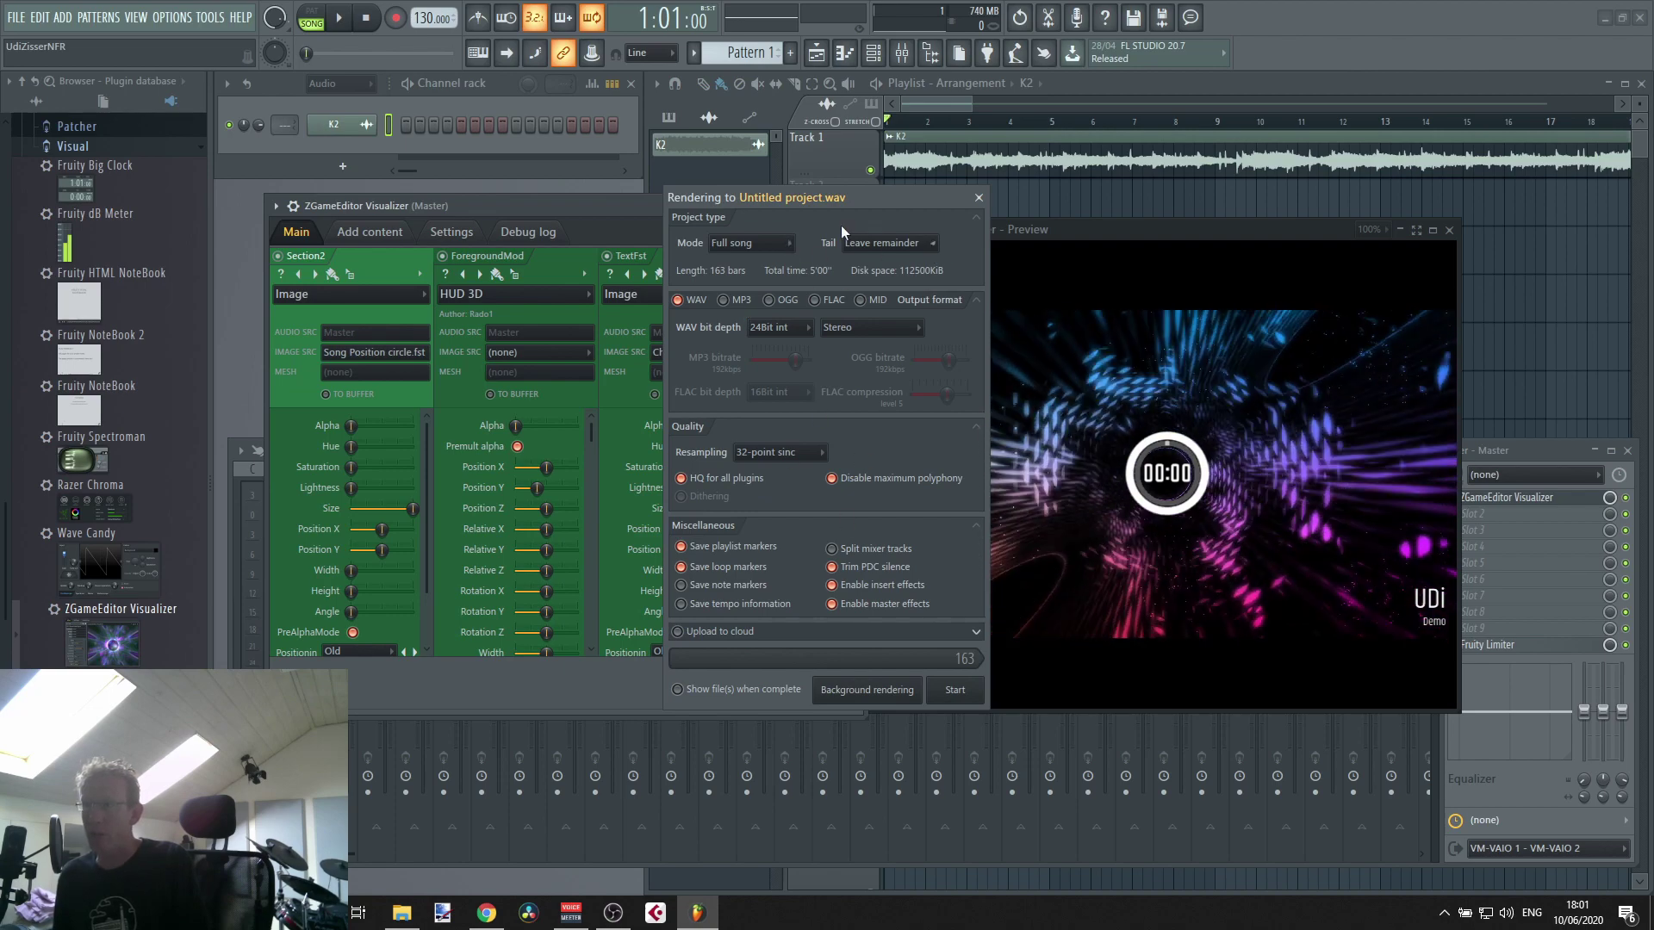
{"action": "left_click", "coordinate": [918, 246]}
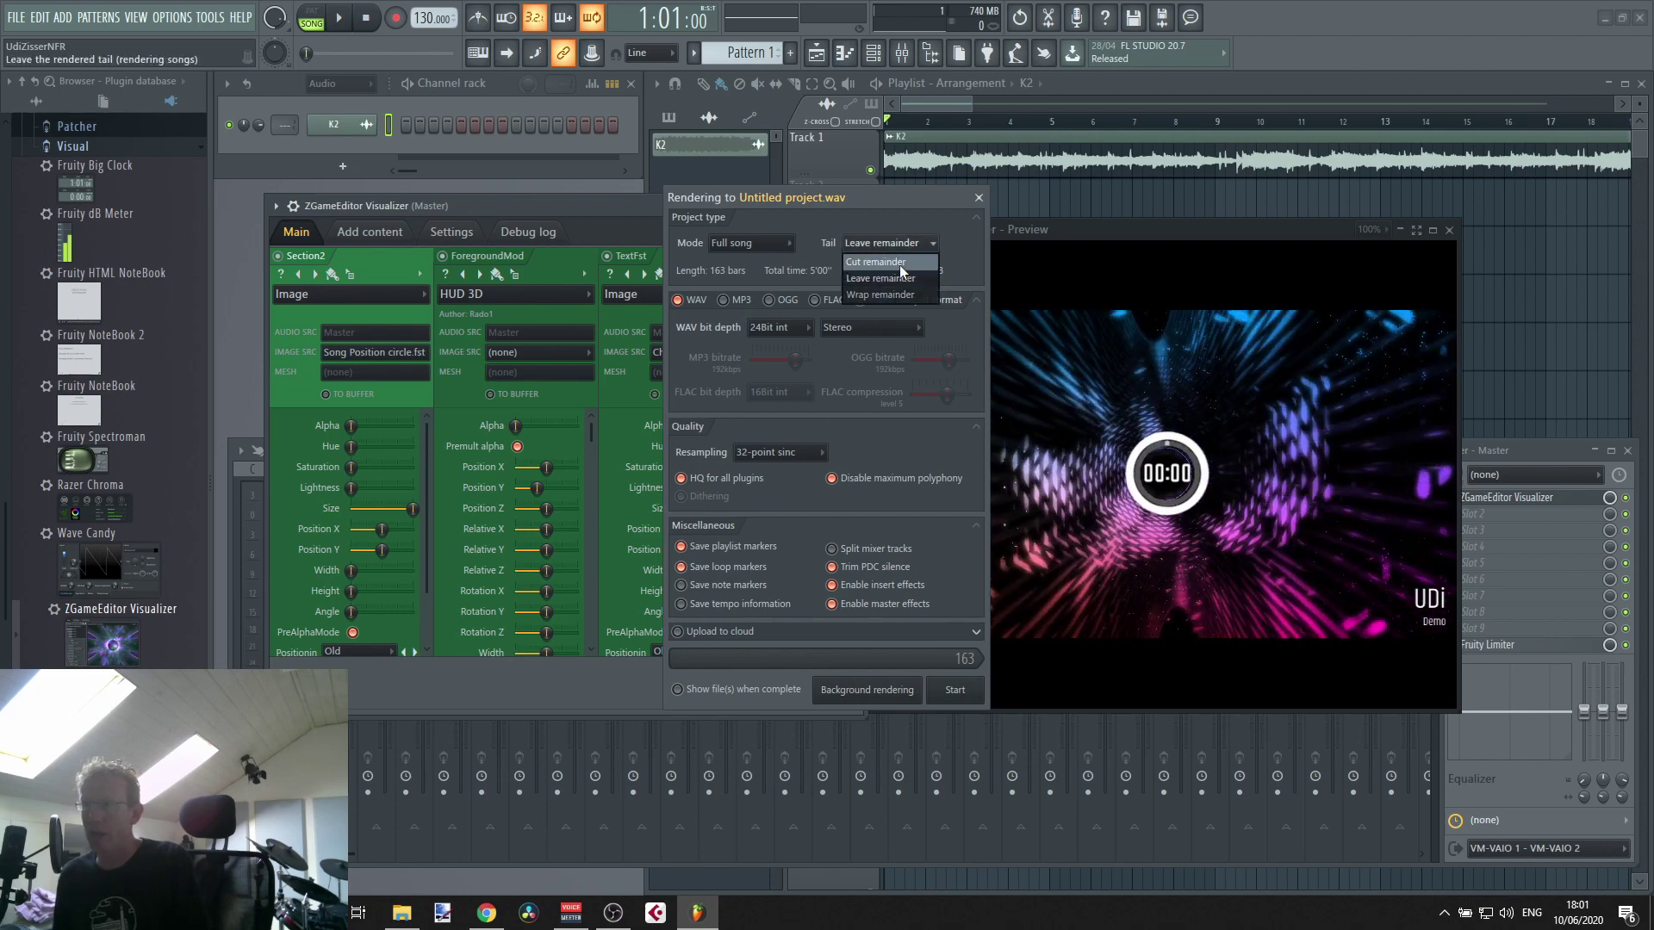
{"action": "left_click", "coordinate": [879, 218]}
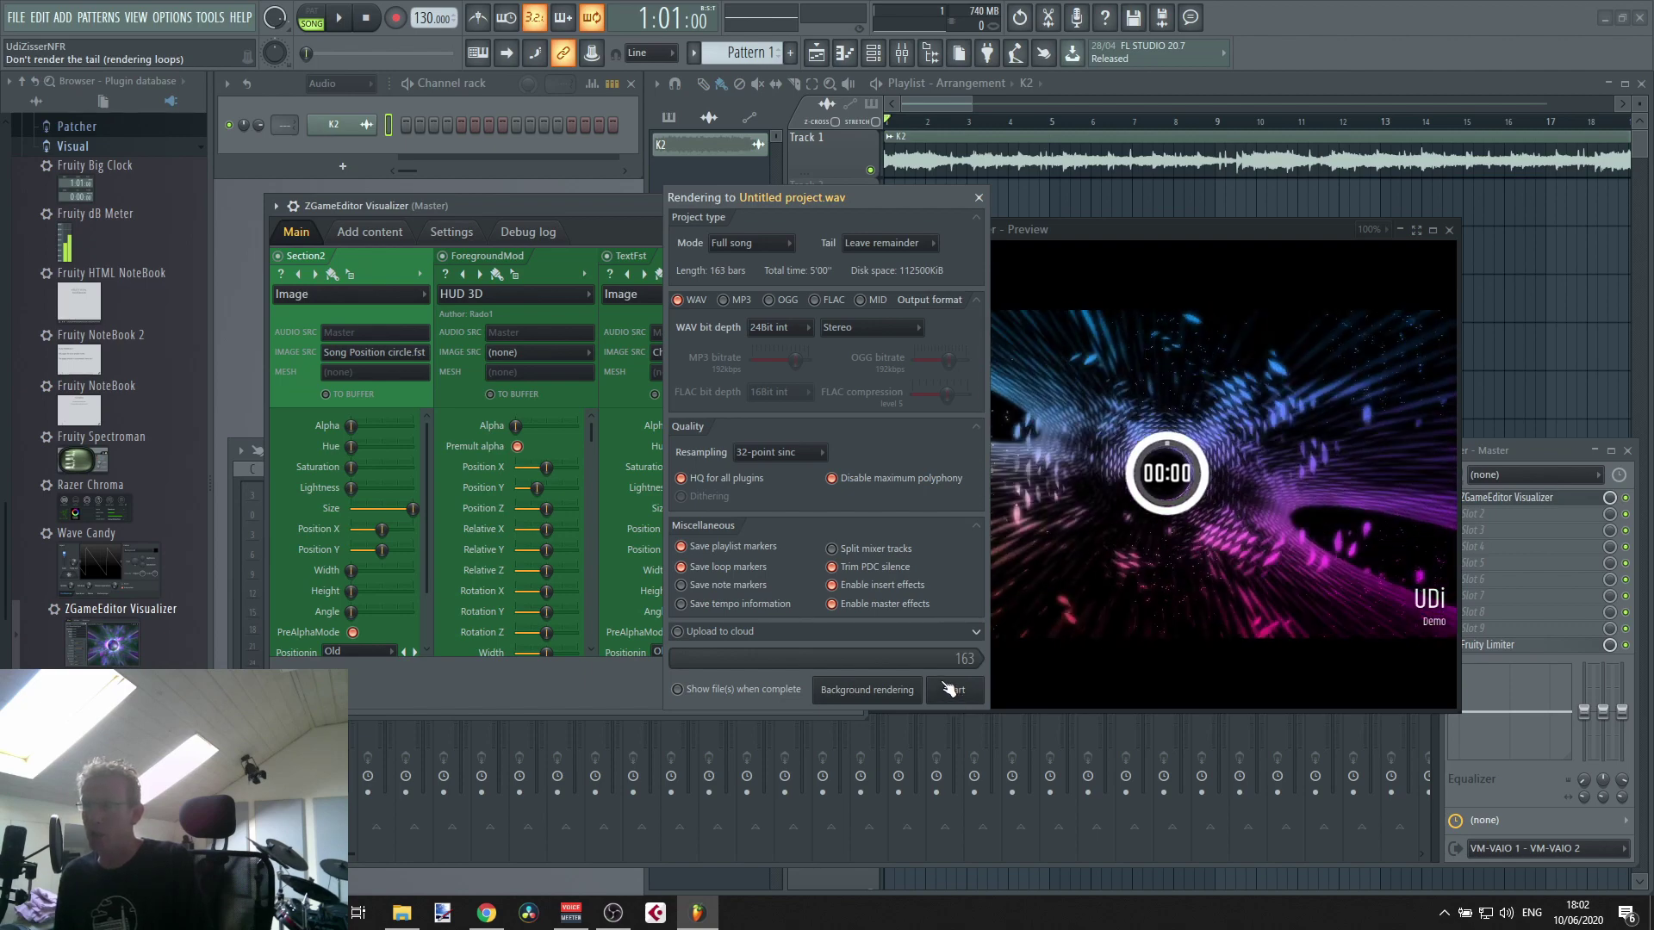
- Close the render options, reposition the visualizer window, and set Section2's image source to Colove - Drone 02
{"action": "left_click", "coordinate": [980, 198]}
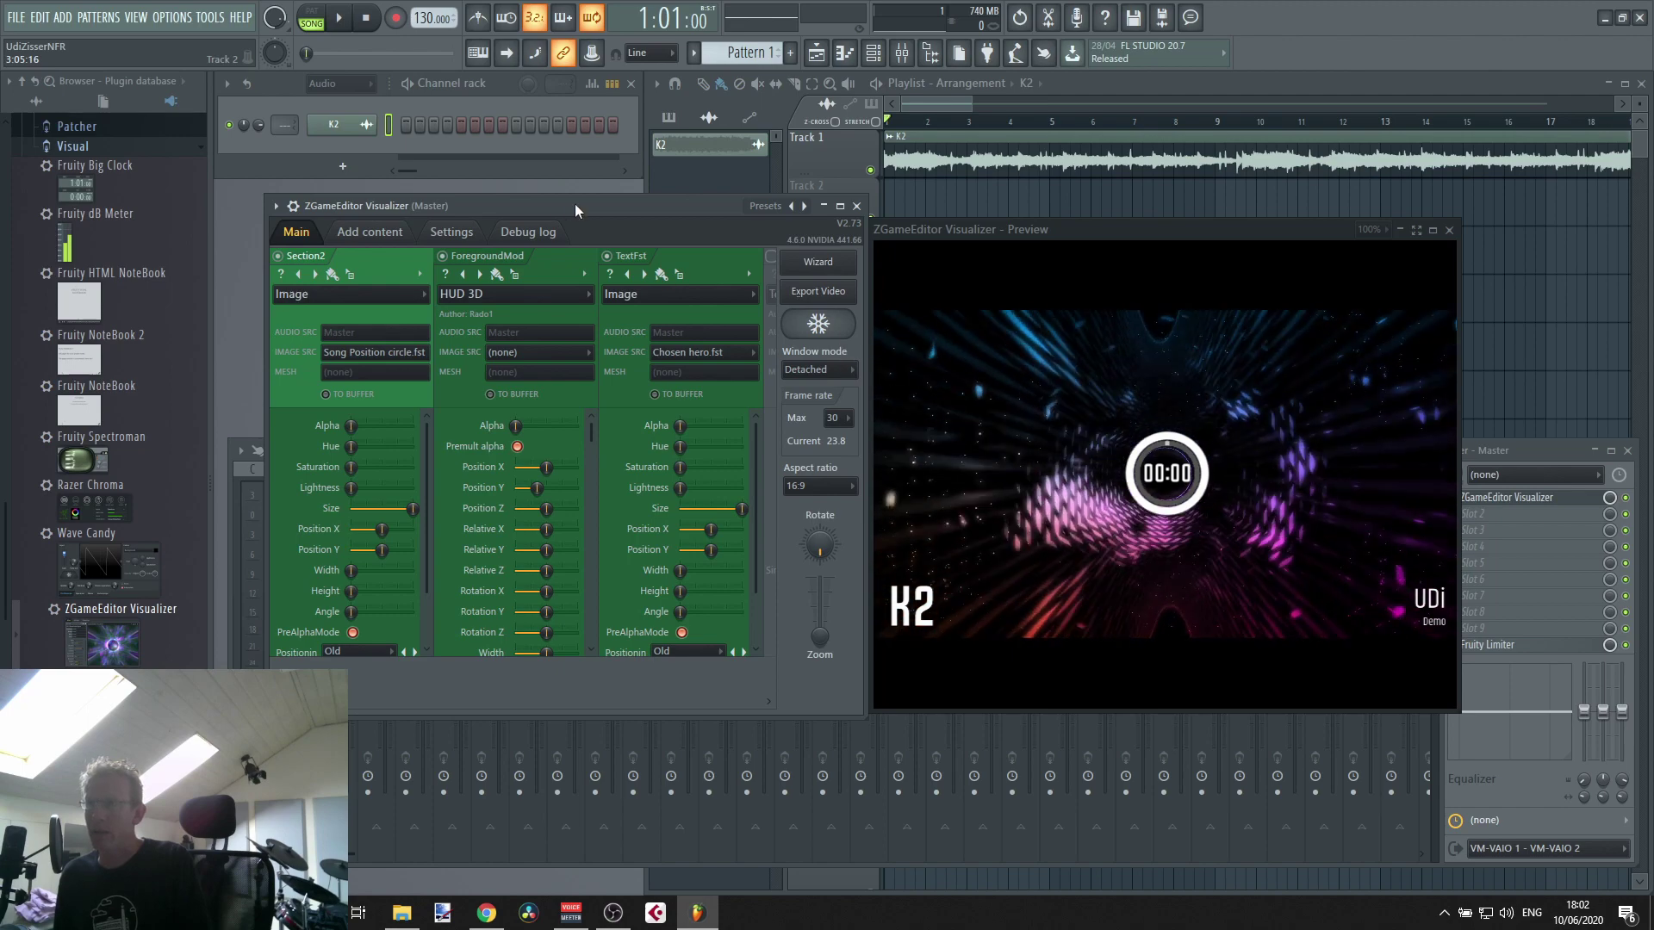
{"action": "left_click_drag", "start_coordinate": [576, 203], "coordinate": [570, 176]}
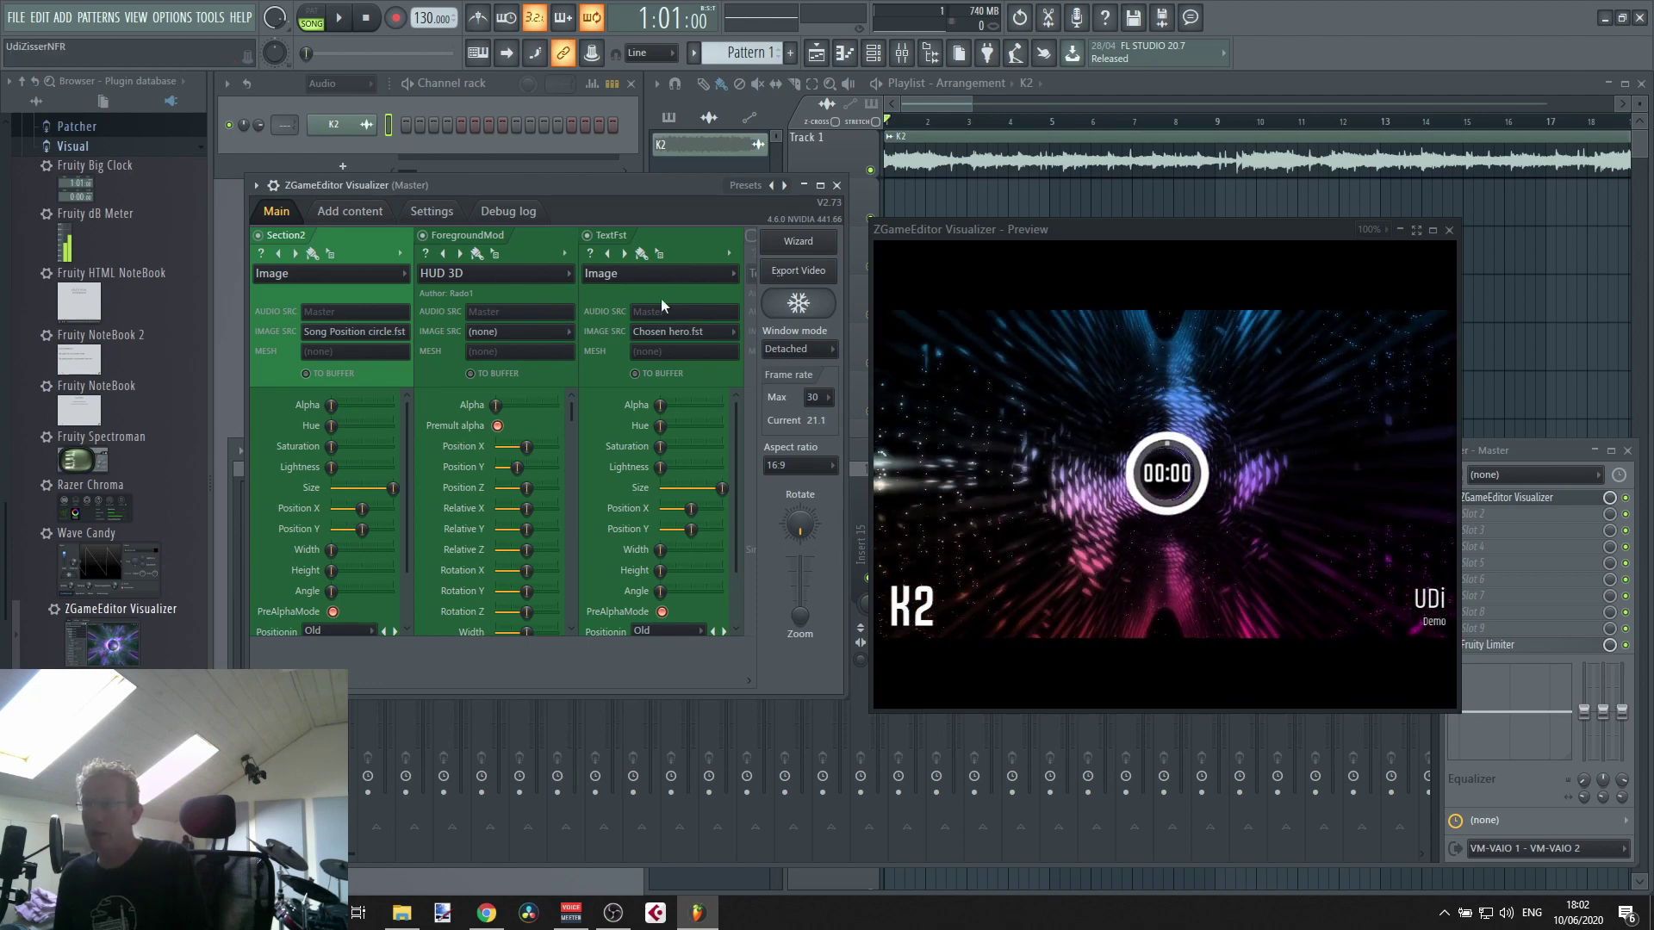
{"action": "scroll", "coordinate": [503, 431], "scroll_direction": "right", "scroll_amount": 5}
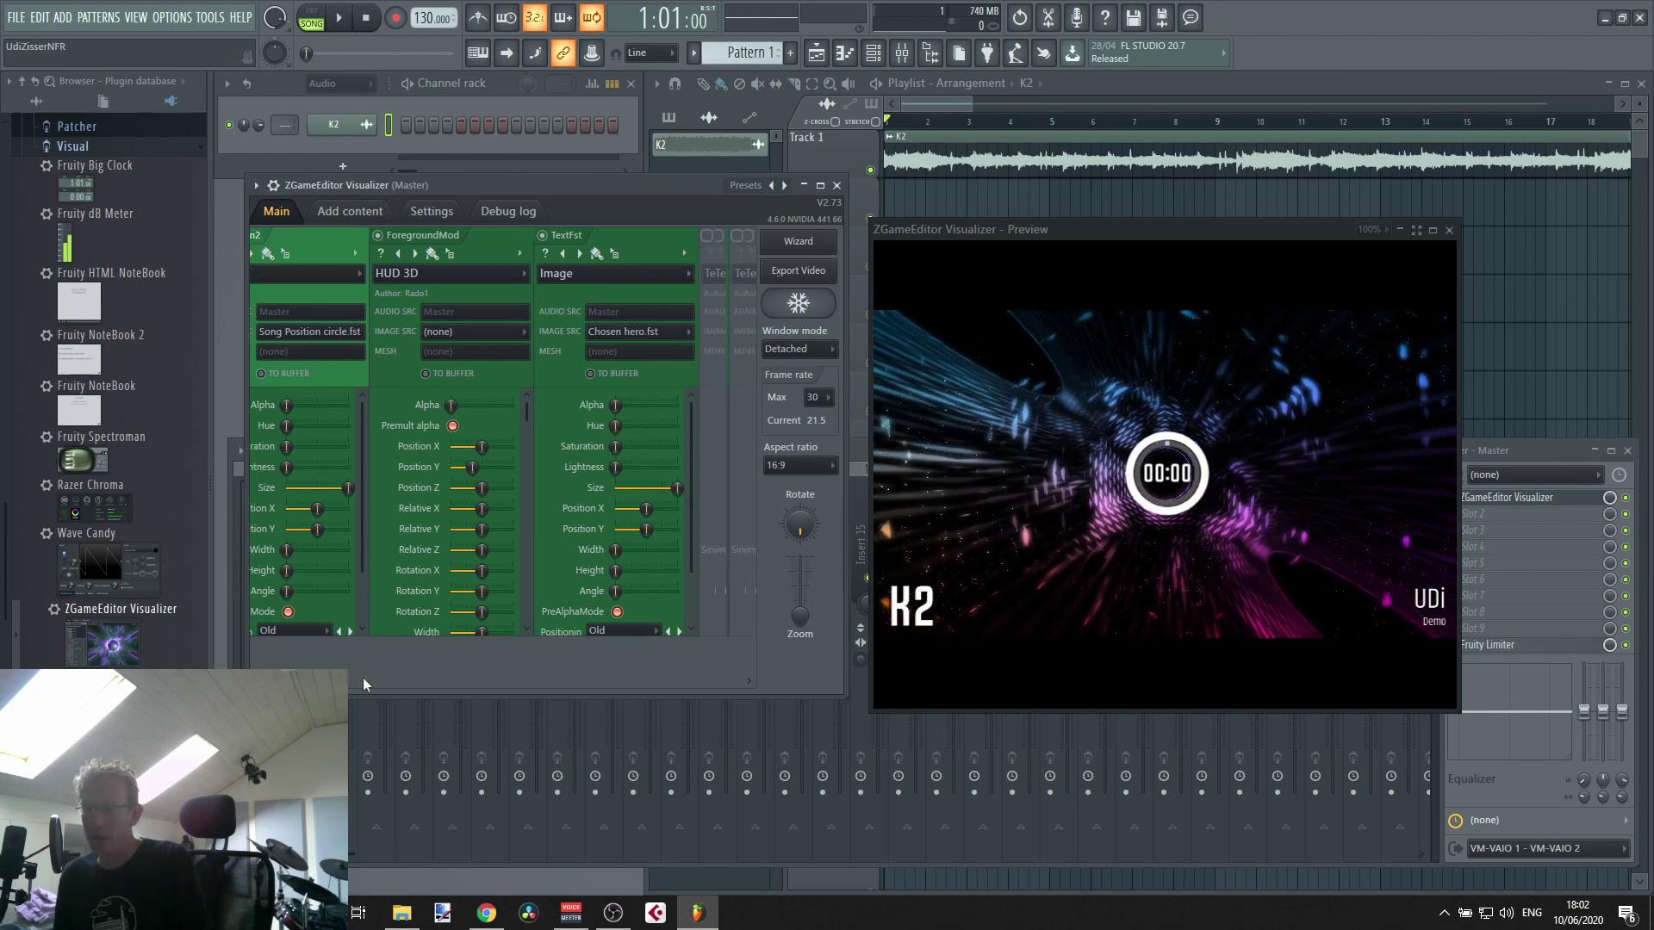
{"action": "left_click_drag", "start_coordinate": [370, 680], "coordinate": [282, 654]}
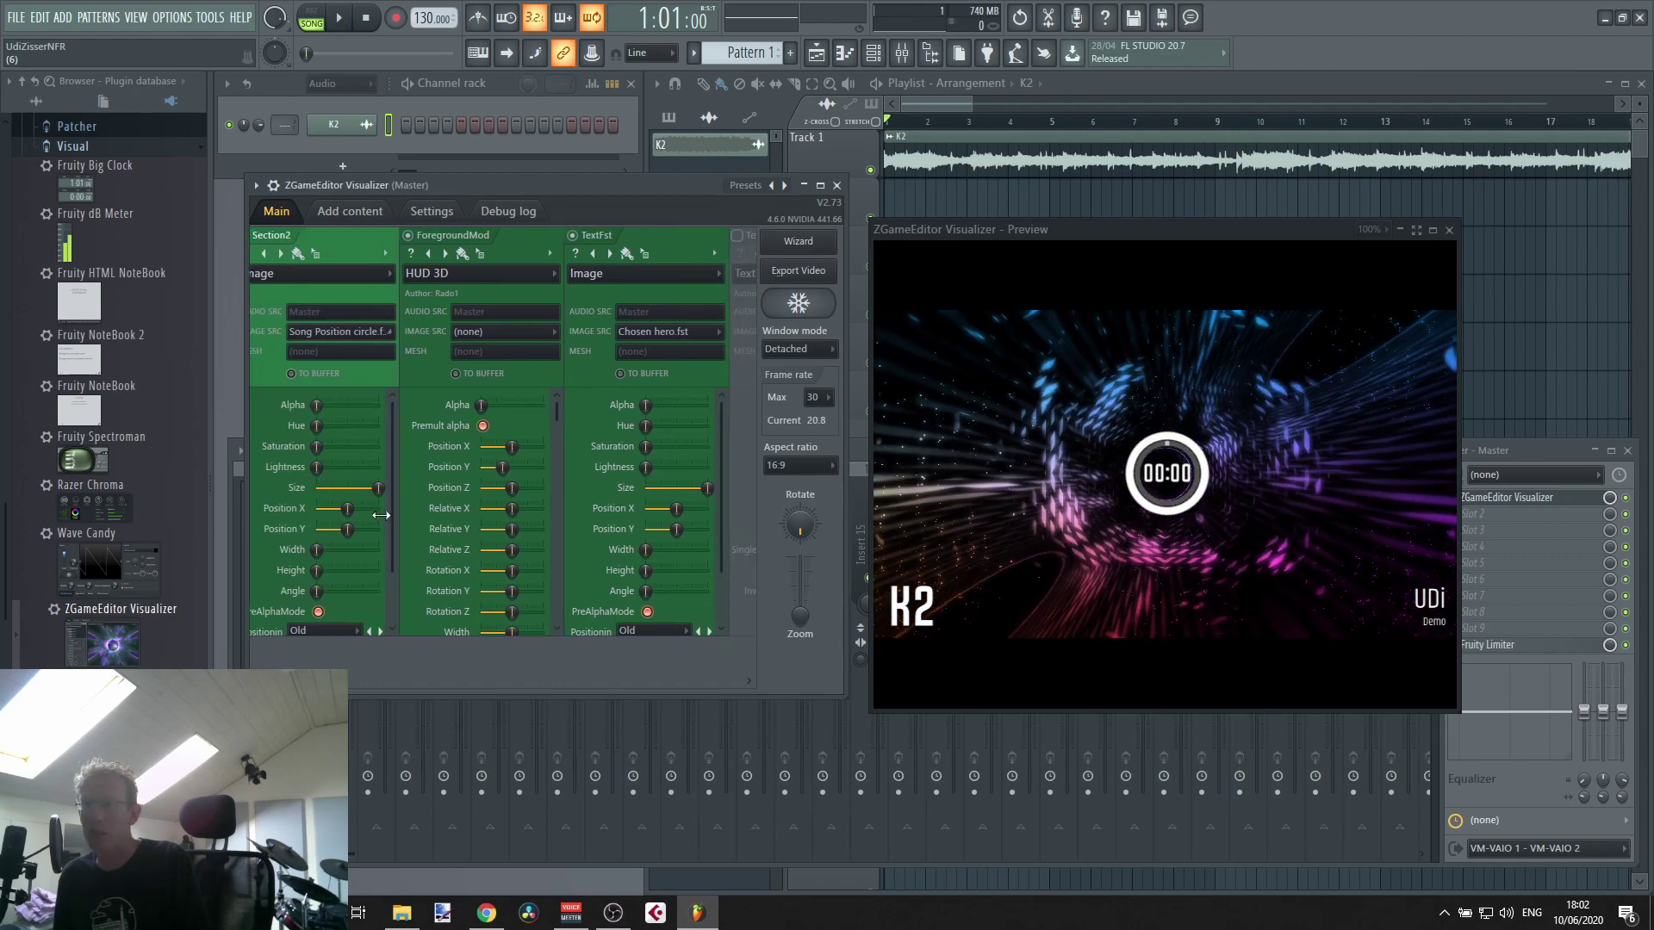
{"action": "left_click", "coordinate": [375, 335]}
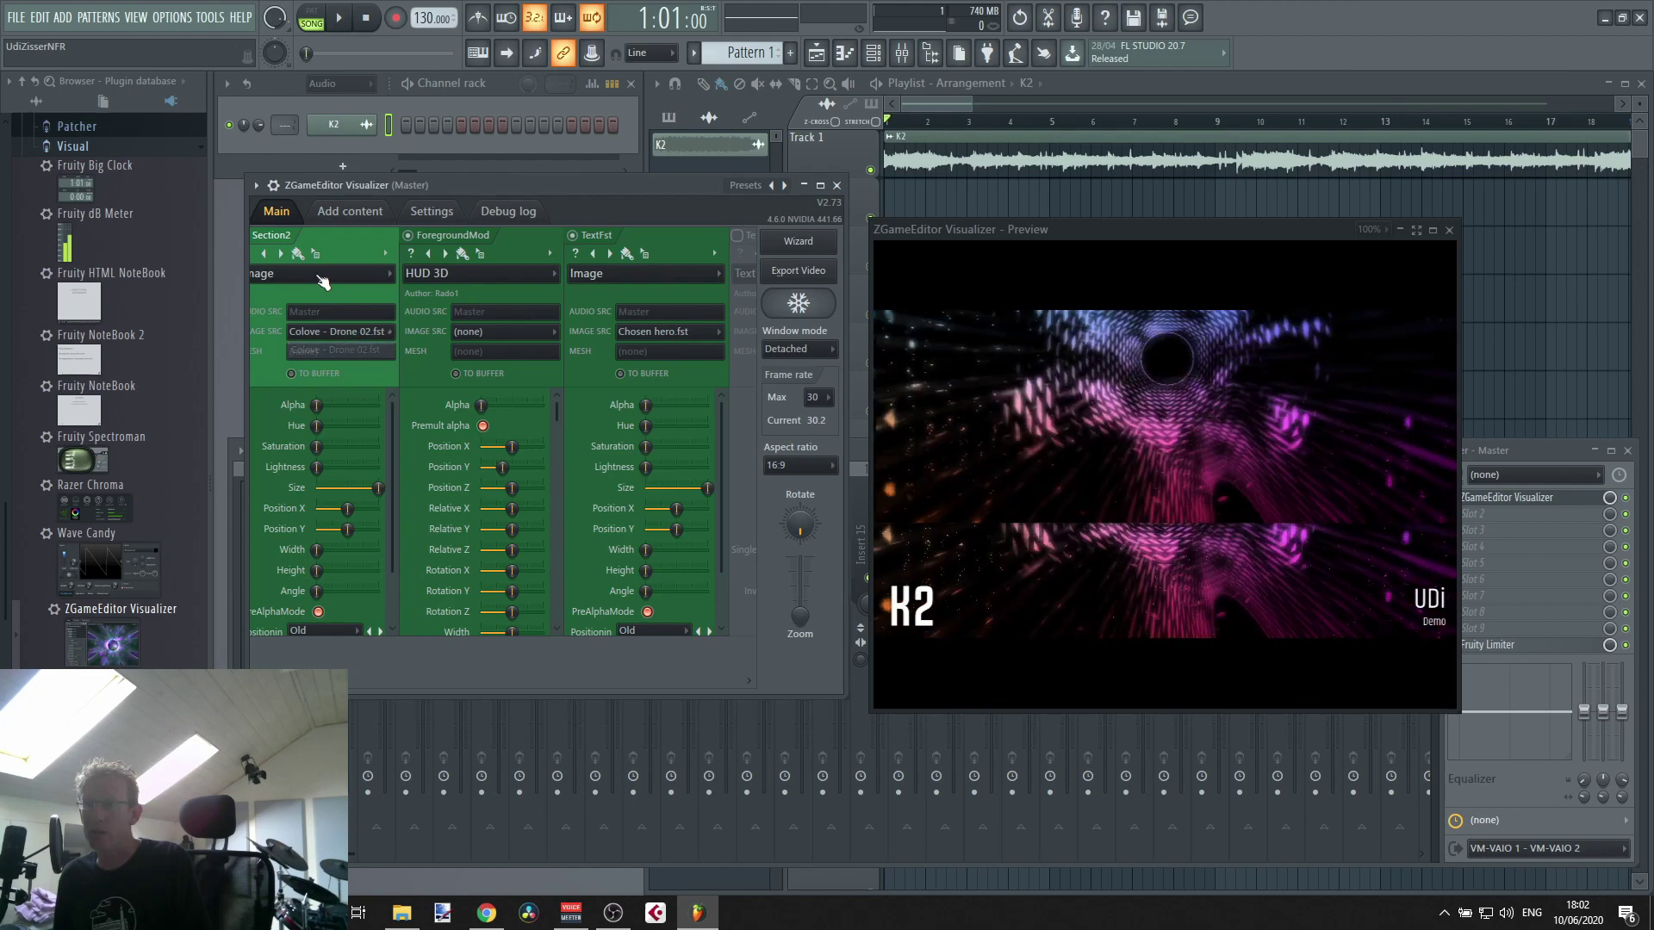
- Try the Feedback > 70sKaleido effect on Section2
{"action": "left_click", "coordinate": [314, 269]}
{"action": "mouse_move", "coordinate": [313, 357]}
{"action": "left_click", "coordinate": [429, 359]}
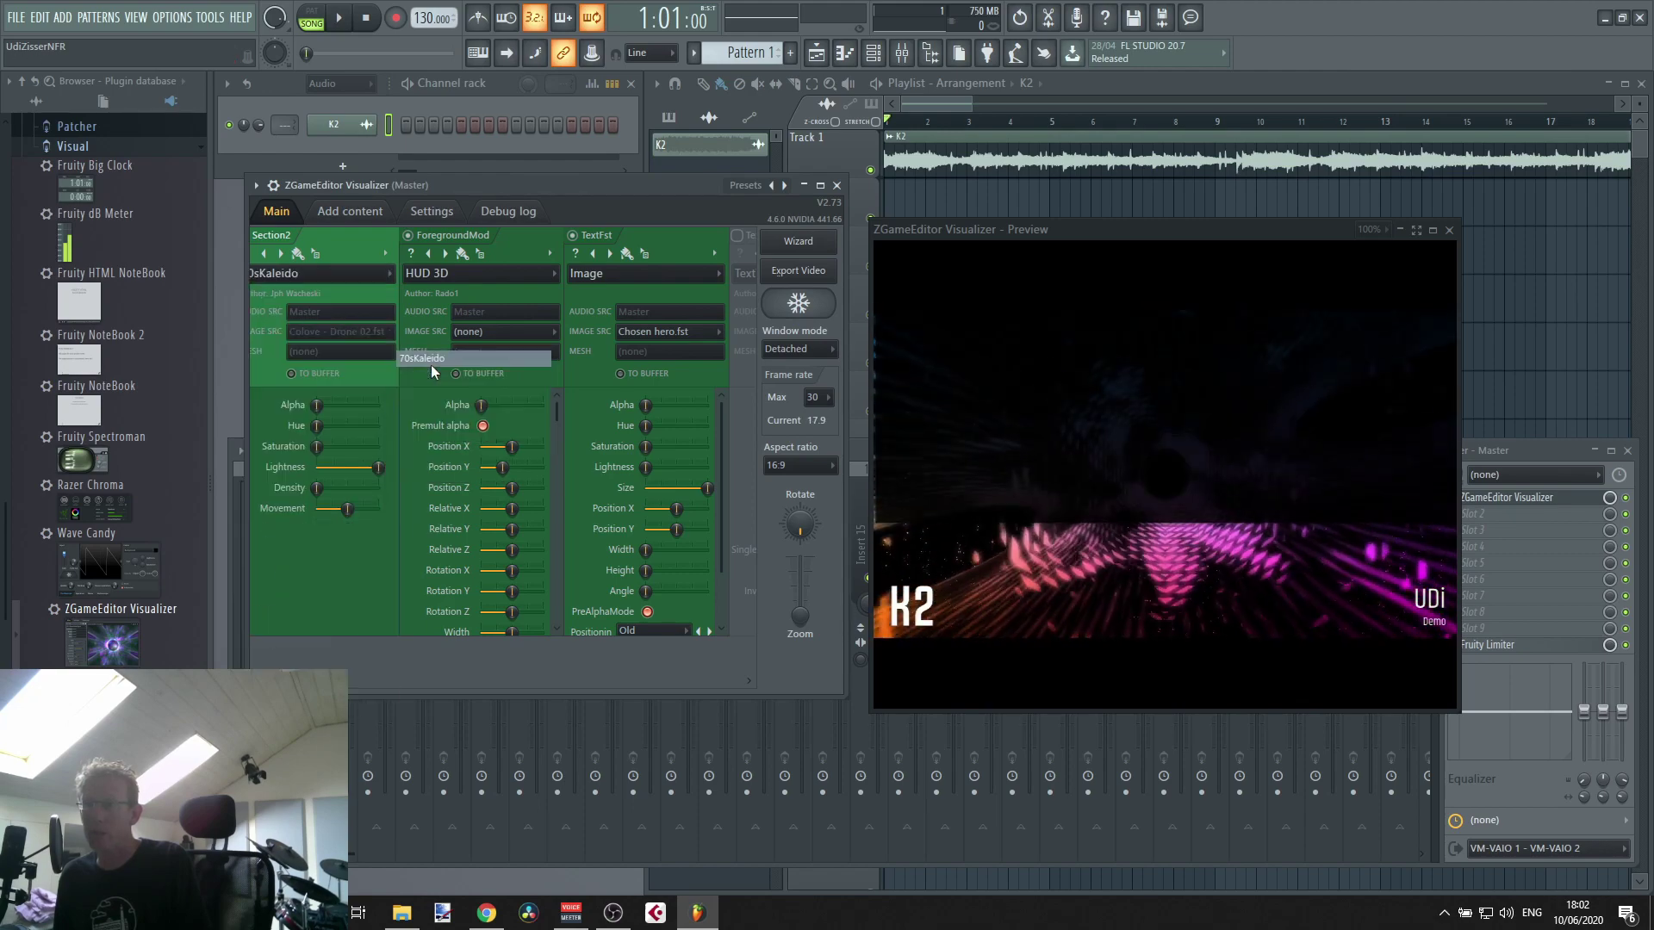
- Switch Section2 to the colourful ball-array effect from Object Arrays
{"action": "left_click", "coordinate": [345, 274]}
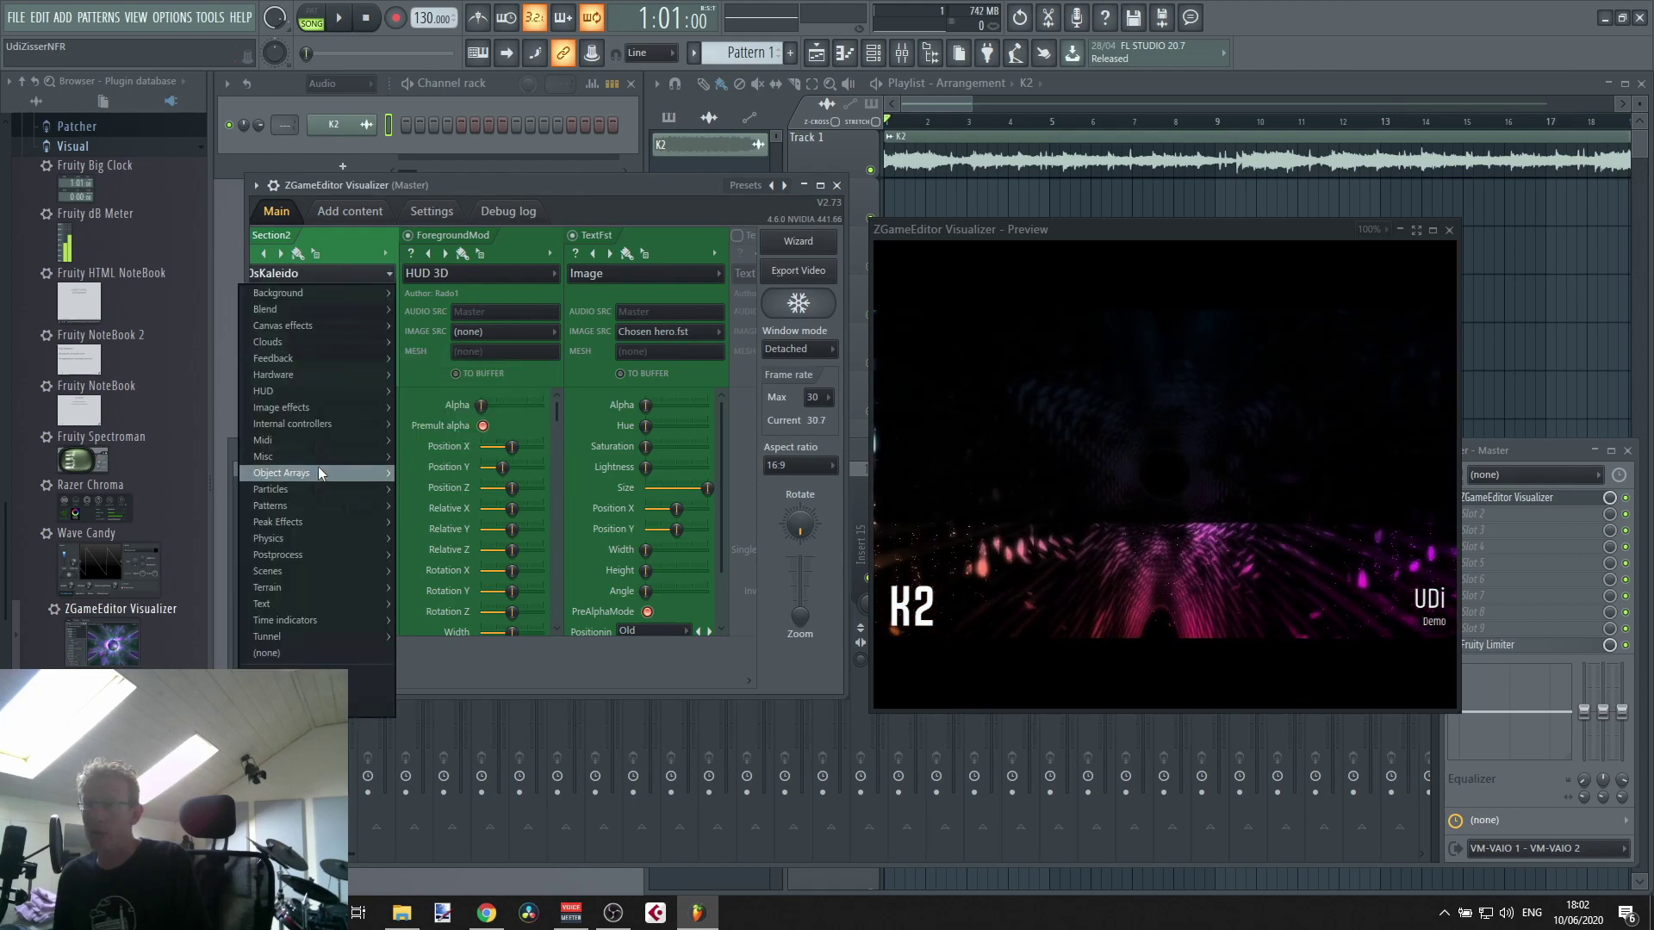
{"action": "mouse_move", "coordinate": [318, 471]}
{"action": "left_click", "coordinate": [446, 485]}
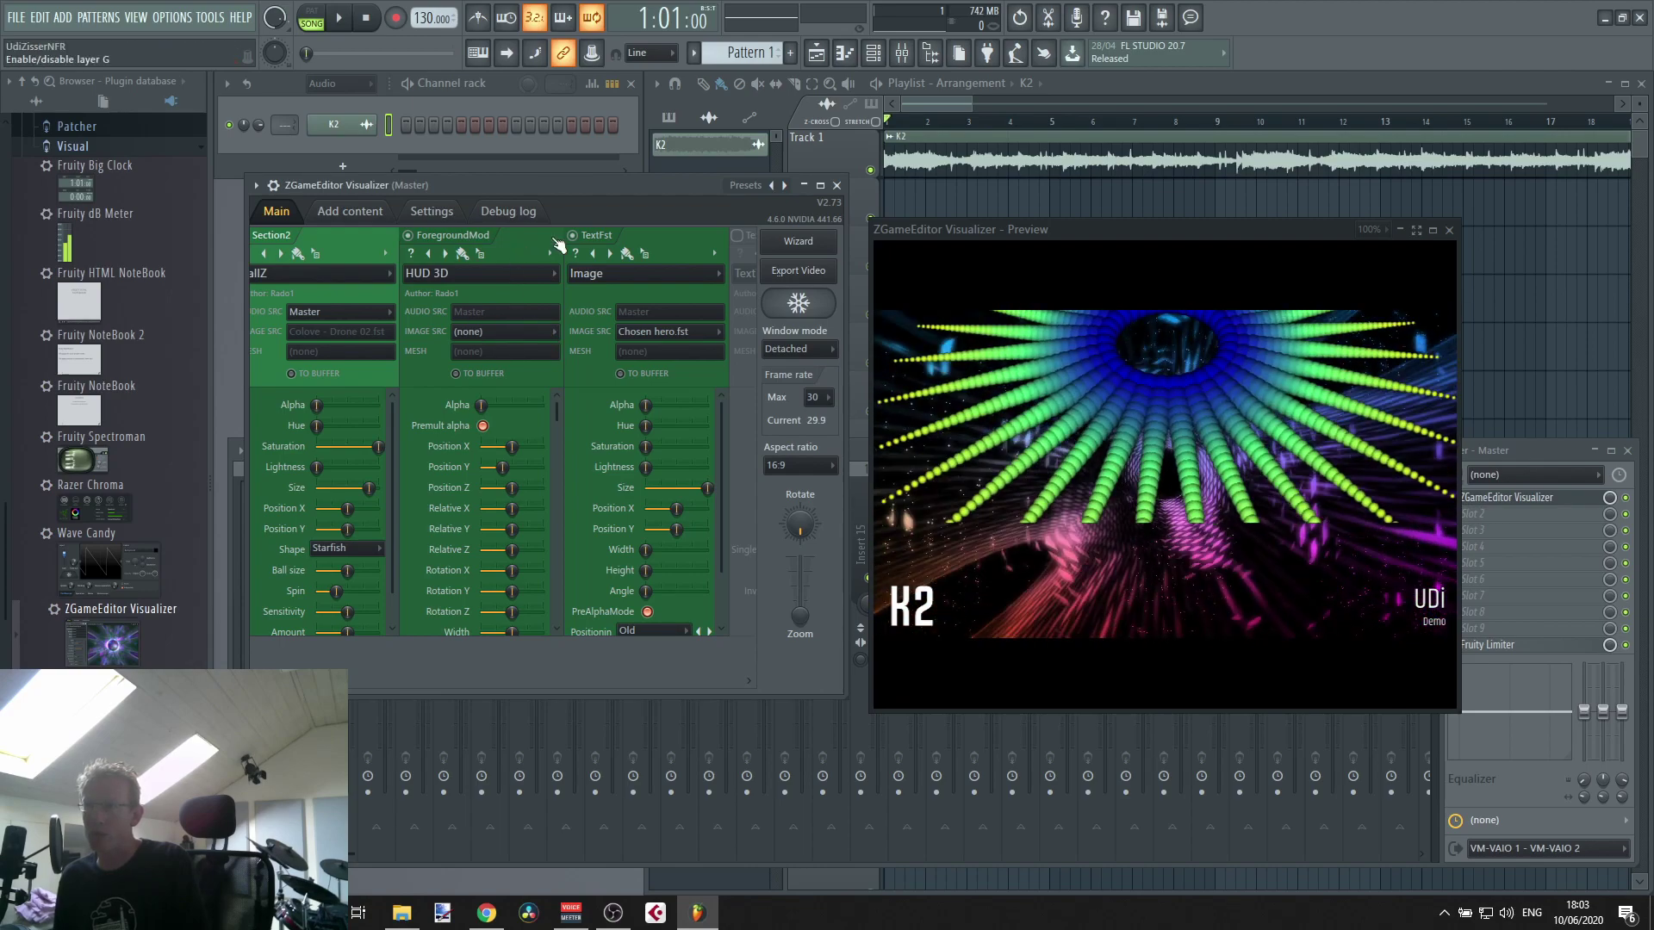
- Replace HUD 3D with Alloy Plated Voronoi, then swap it for CoreDump with slightly raised lightness
{"action": "left_click", "coordinate": [526, 274]}
{"action": "mouse_move", "coordinate": [496, 326]}
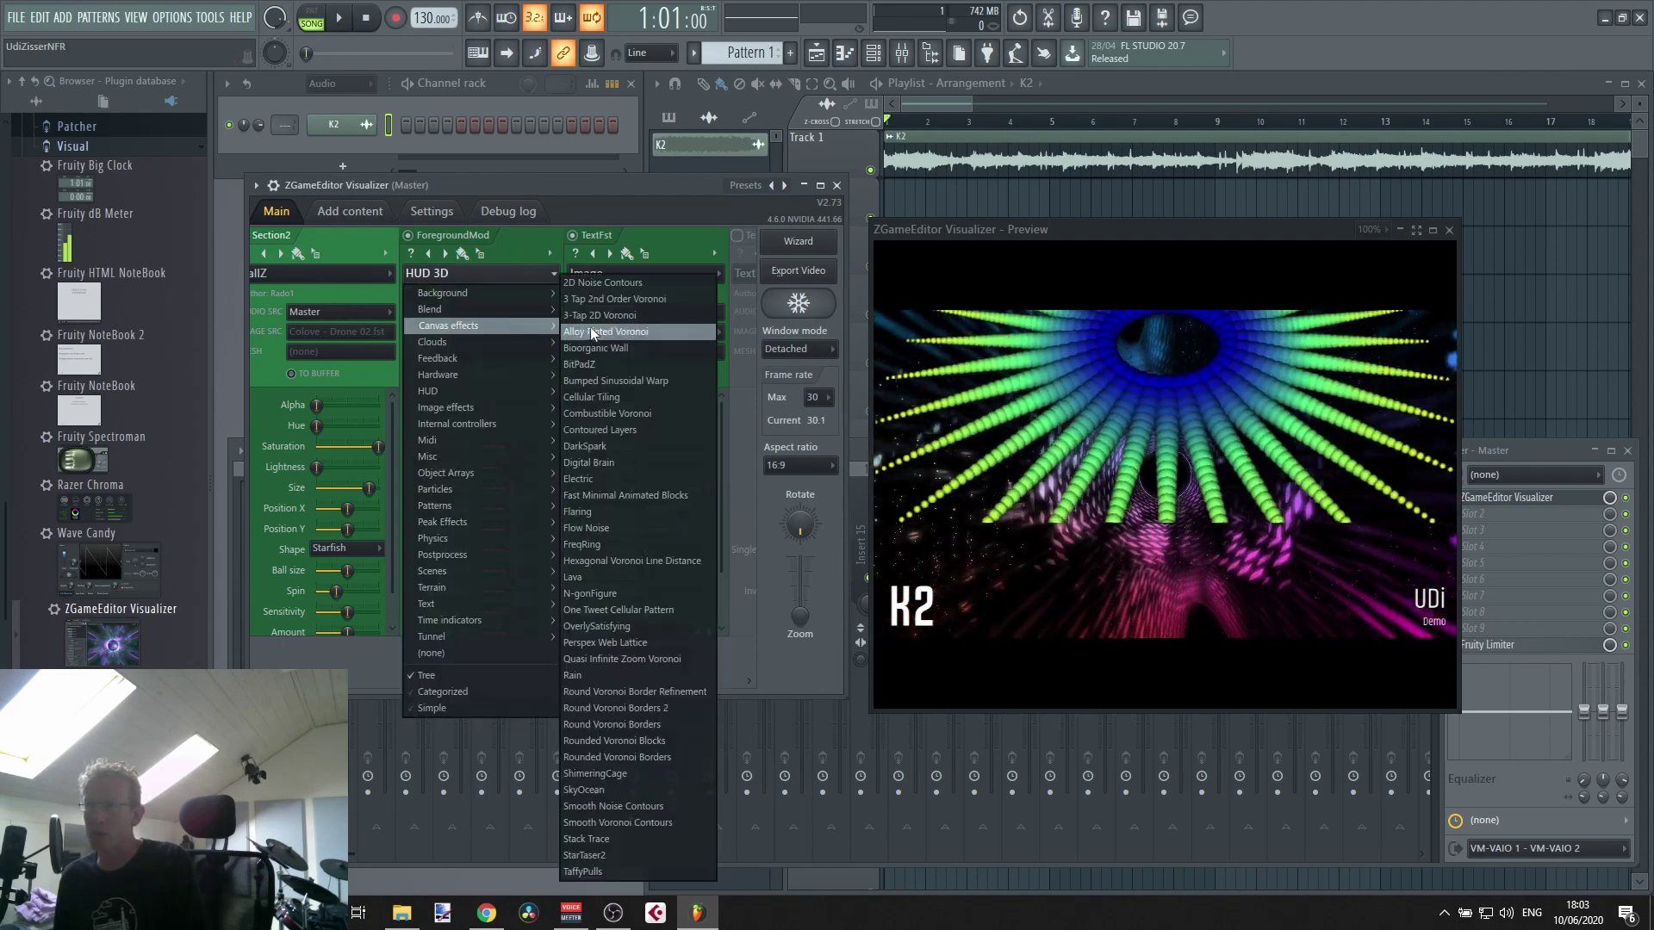
{"action": "left_click", "coordinate": [592, 328]}
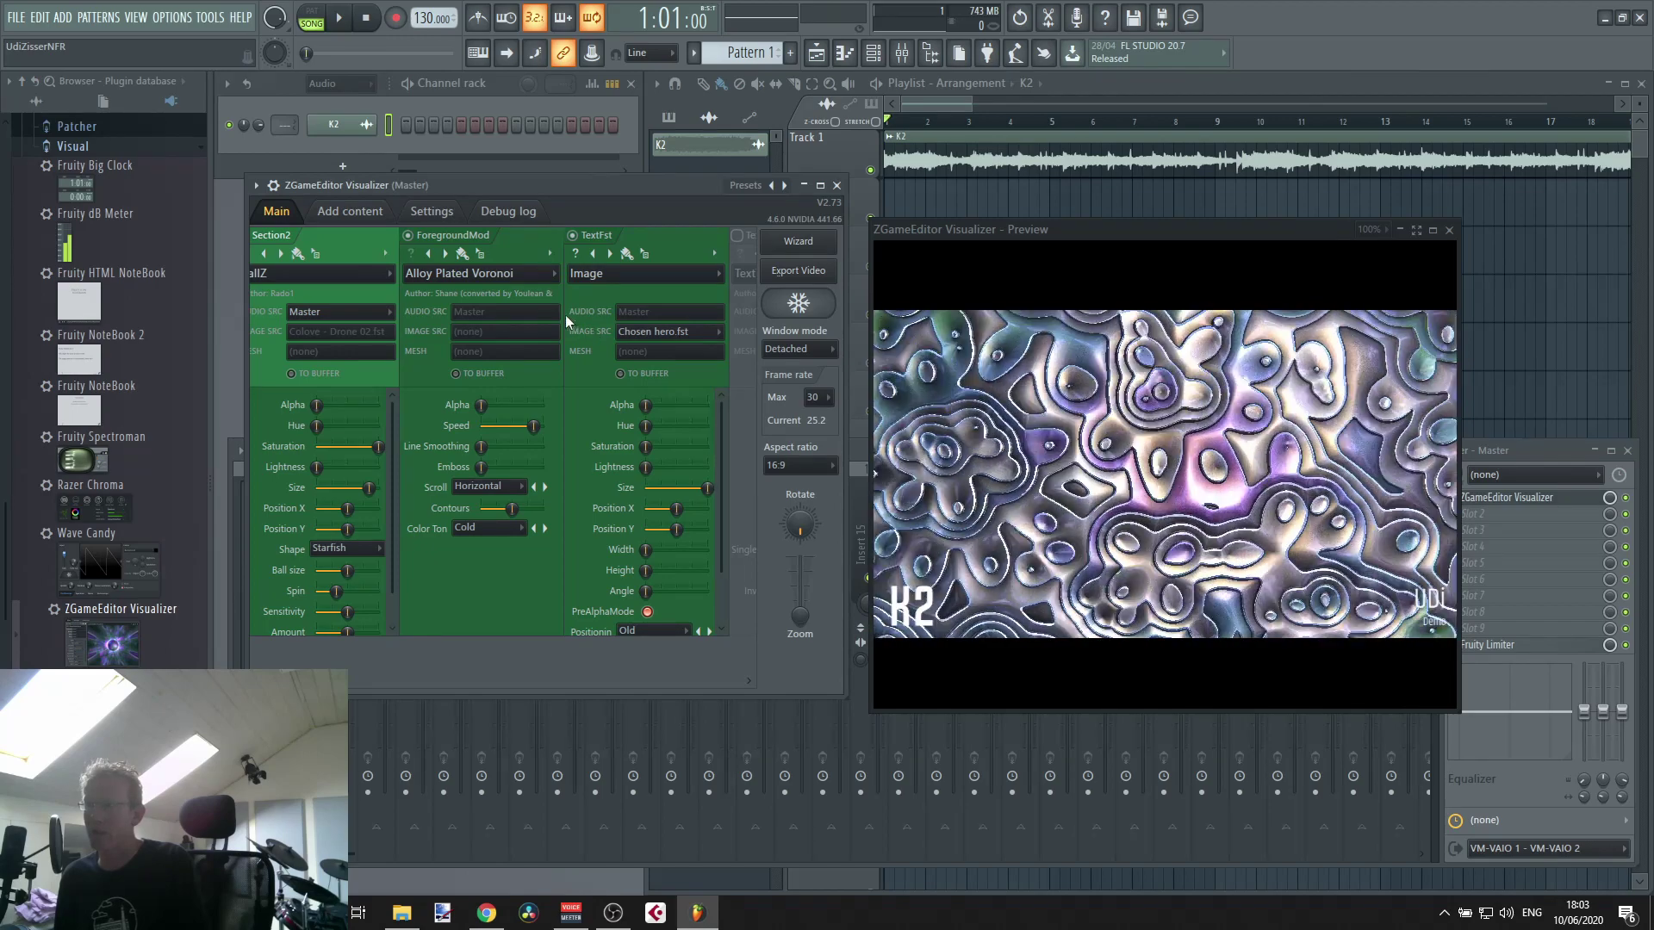
{"action": "left_click", "coordinate": [500, 274]}
{"action": "mouse_move", "coordinate": [482, 457]}
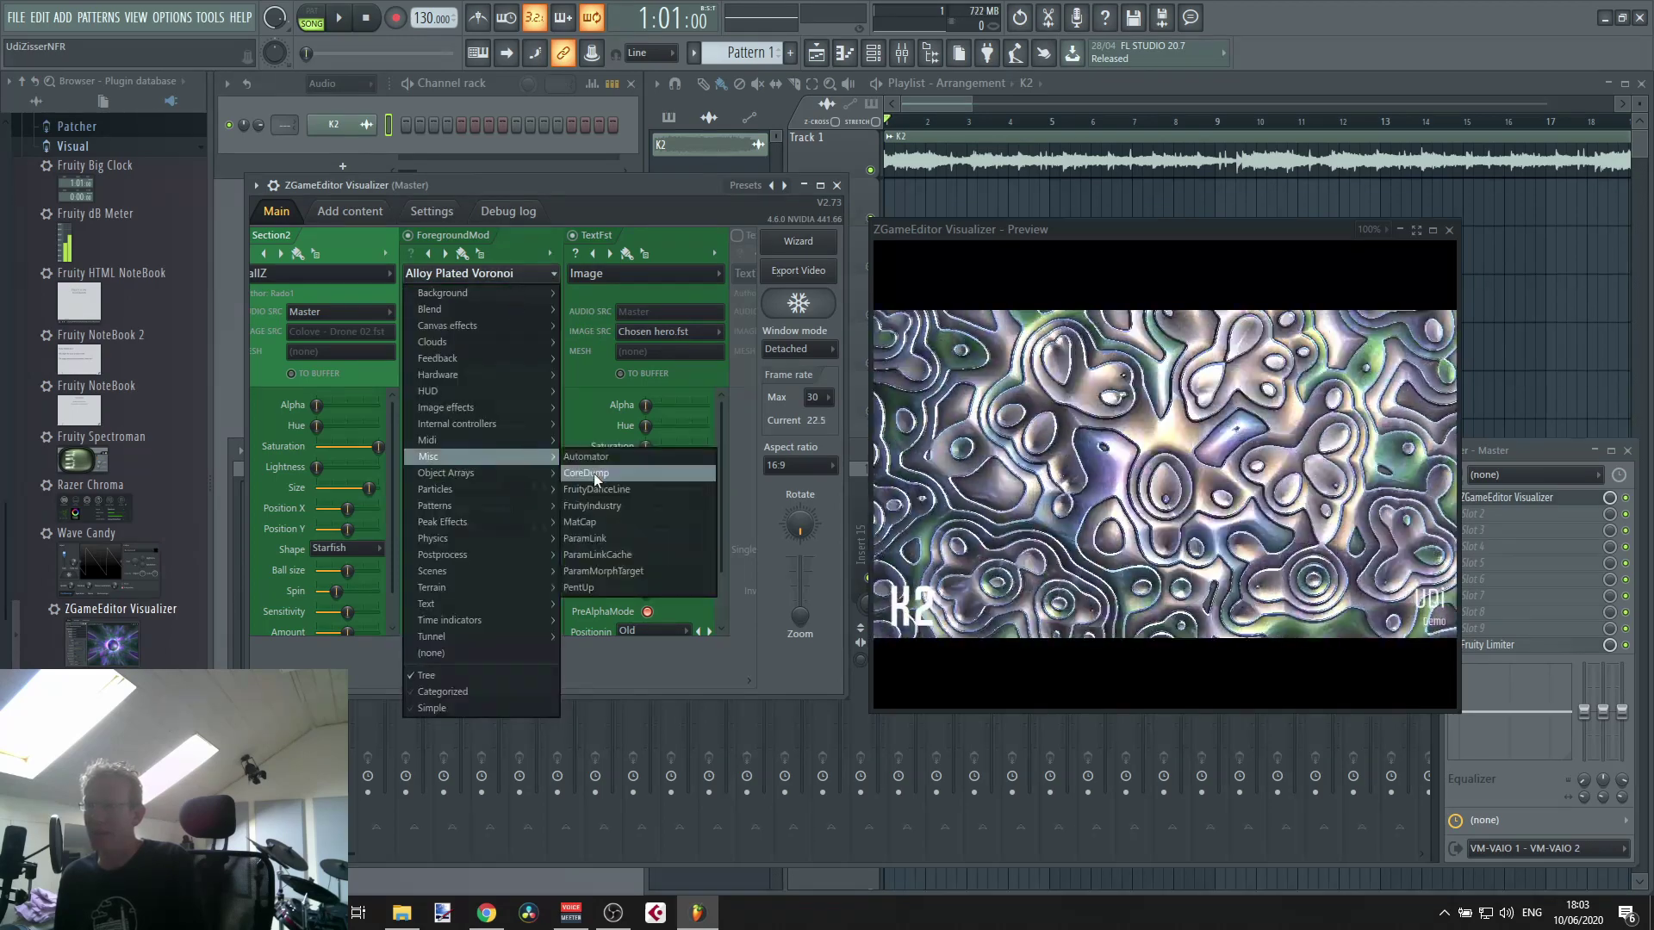
{"action": "left_click", "coordinate": [592, 473]}
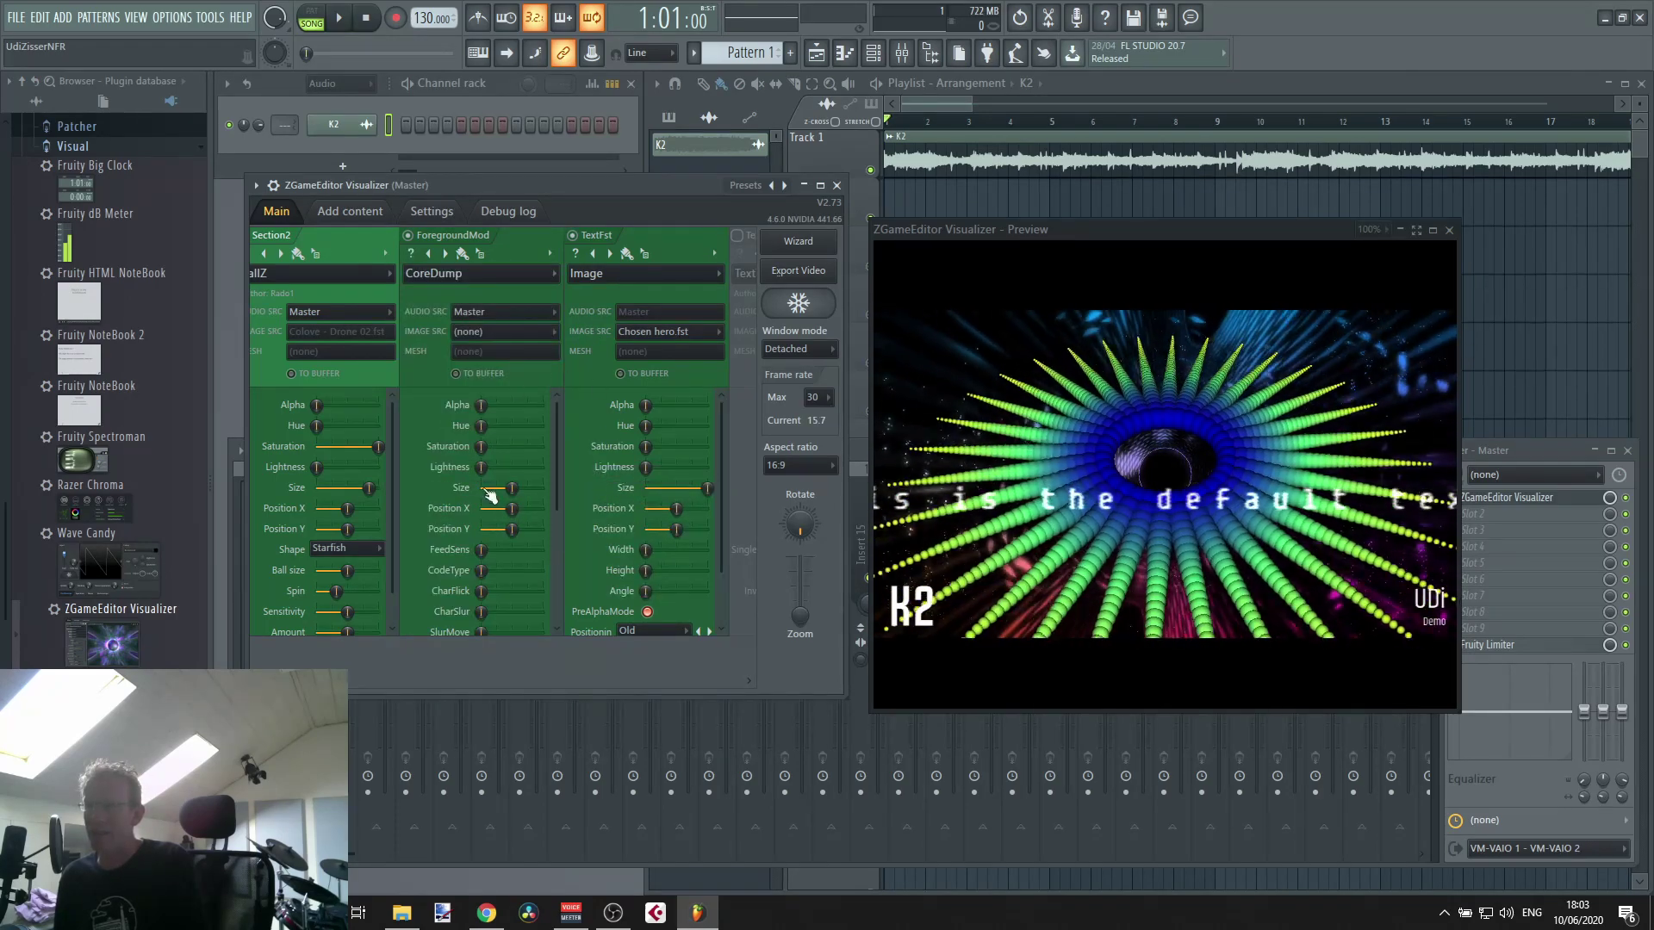
{"action": "left_click_drag", "start_coordinate": [483, 476], "coordinate": [485, 476]}
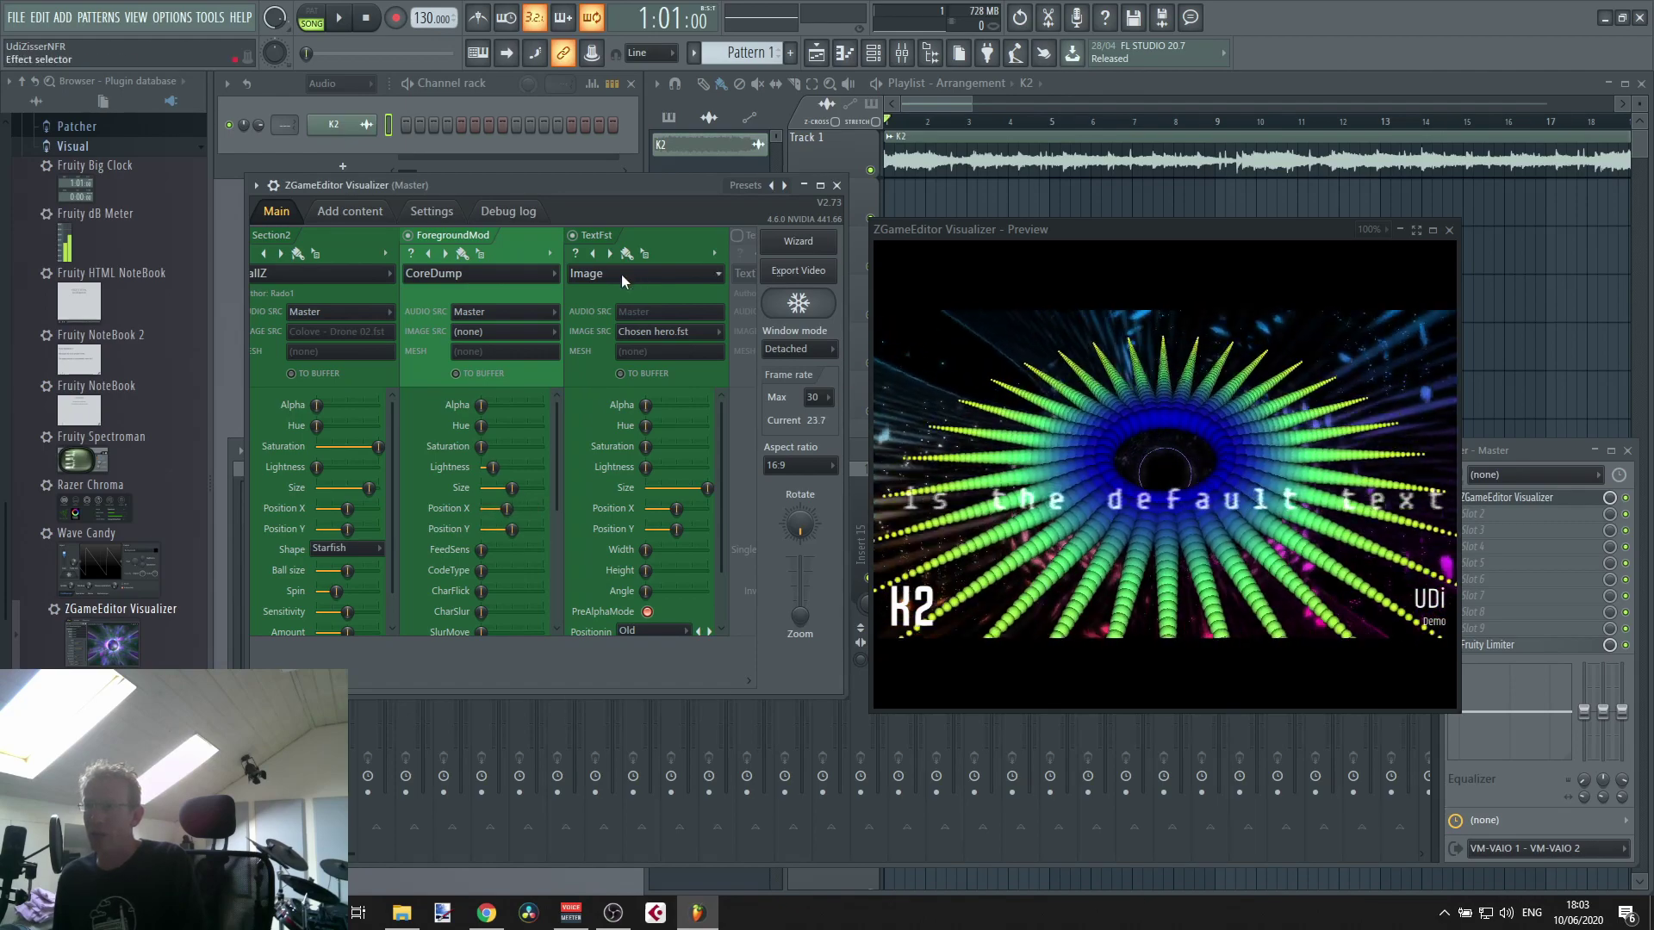
- Change the TextFst layer's Image effect to Grid
{"action": "left_click", "coordinate": [621, 274]}
{"action": "mouse_move", "coordinate": [624, 296]}
{"action": "left_click", "coordinate": [793, 329]}
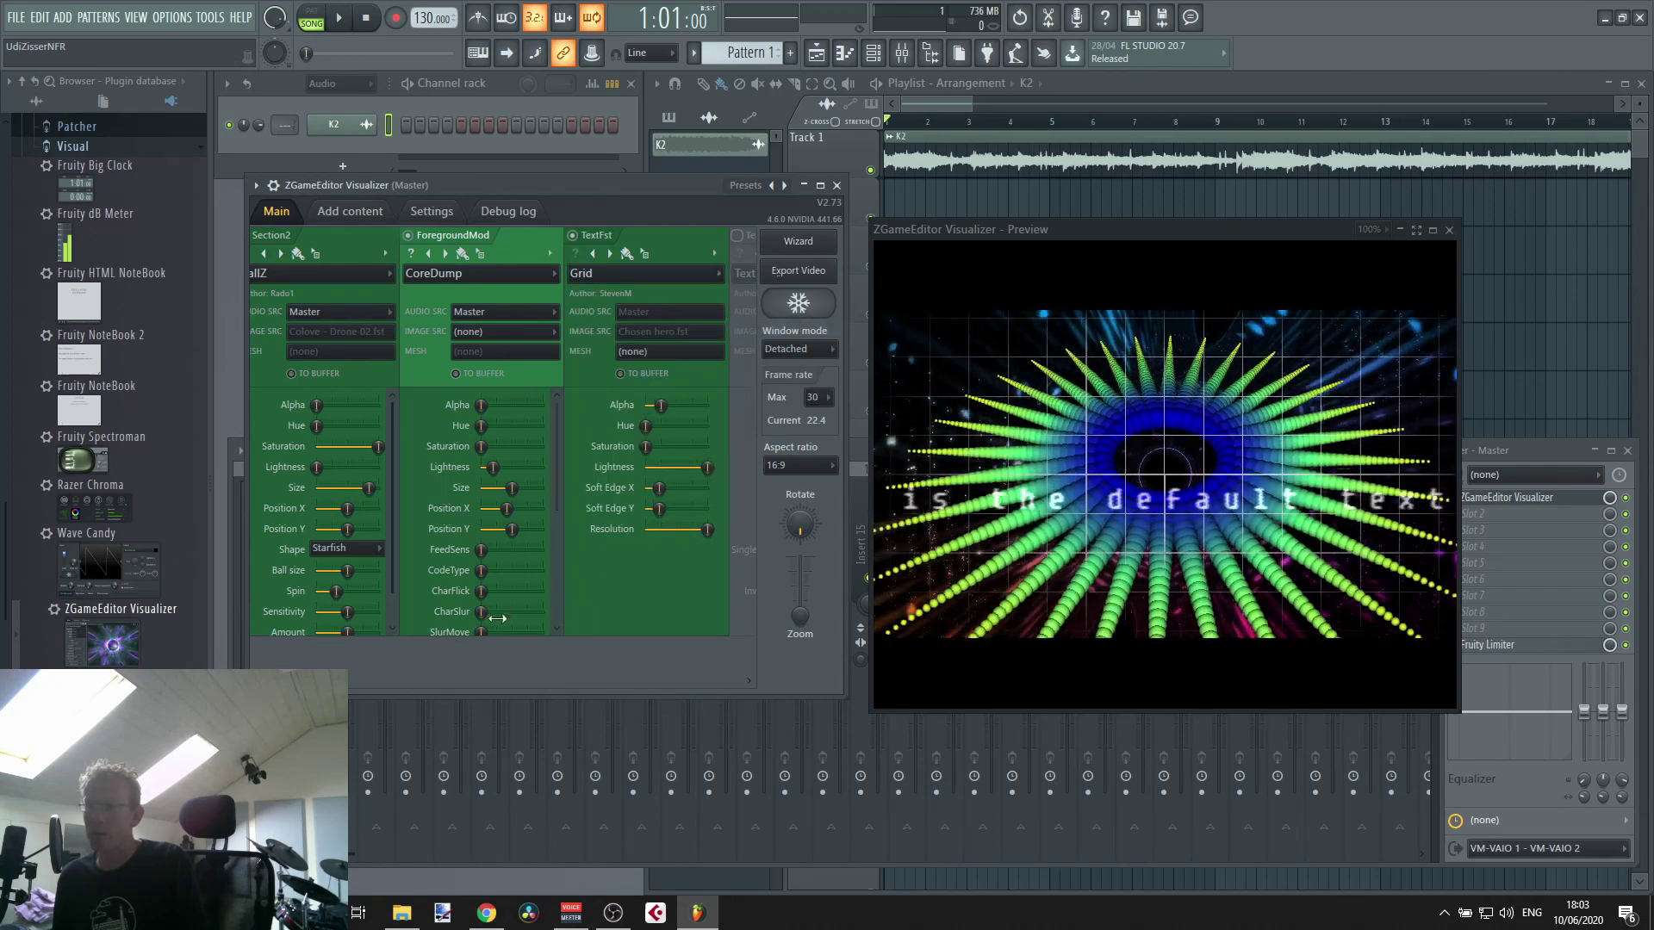
{"action": "left_click_drag", "start_coordinate": [276, 675], "coordinate": [614, 674]}
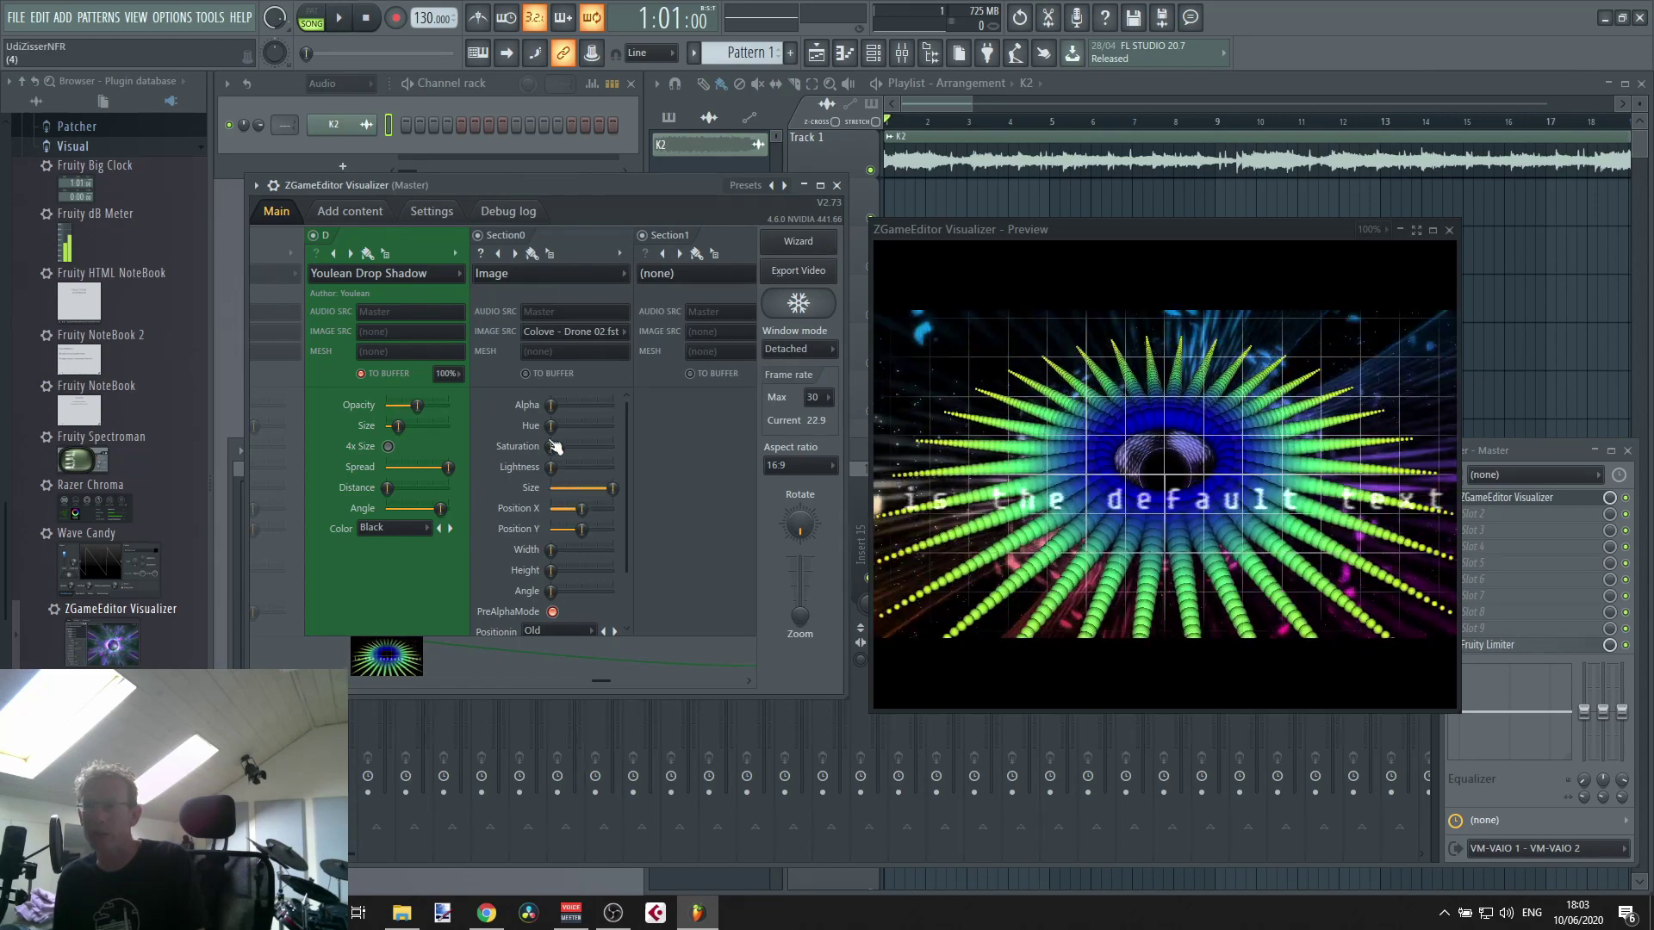
- Swap layer D's drop shadow for the Physics > Cage effect and open the video wizard
{"action": "left_click", "coordinate": [435, 277]}
{"action": "mouse_move", "coordinate": [381, 530]}
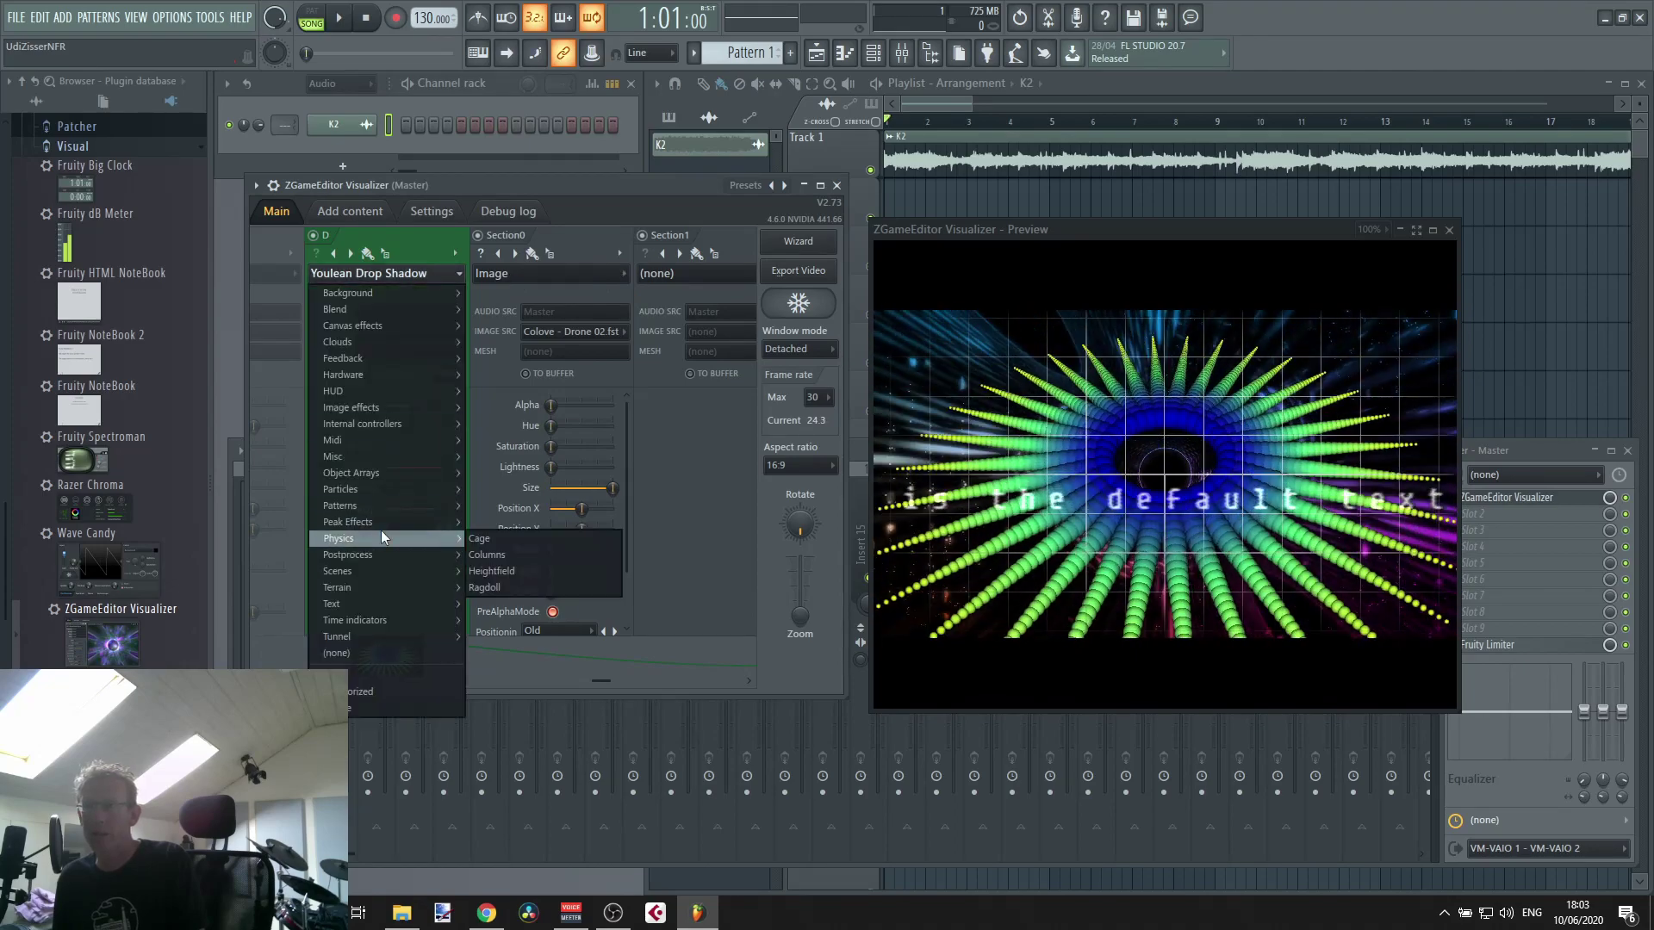
{"action": "left_click", "coordinate": [529, 539]}
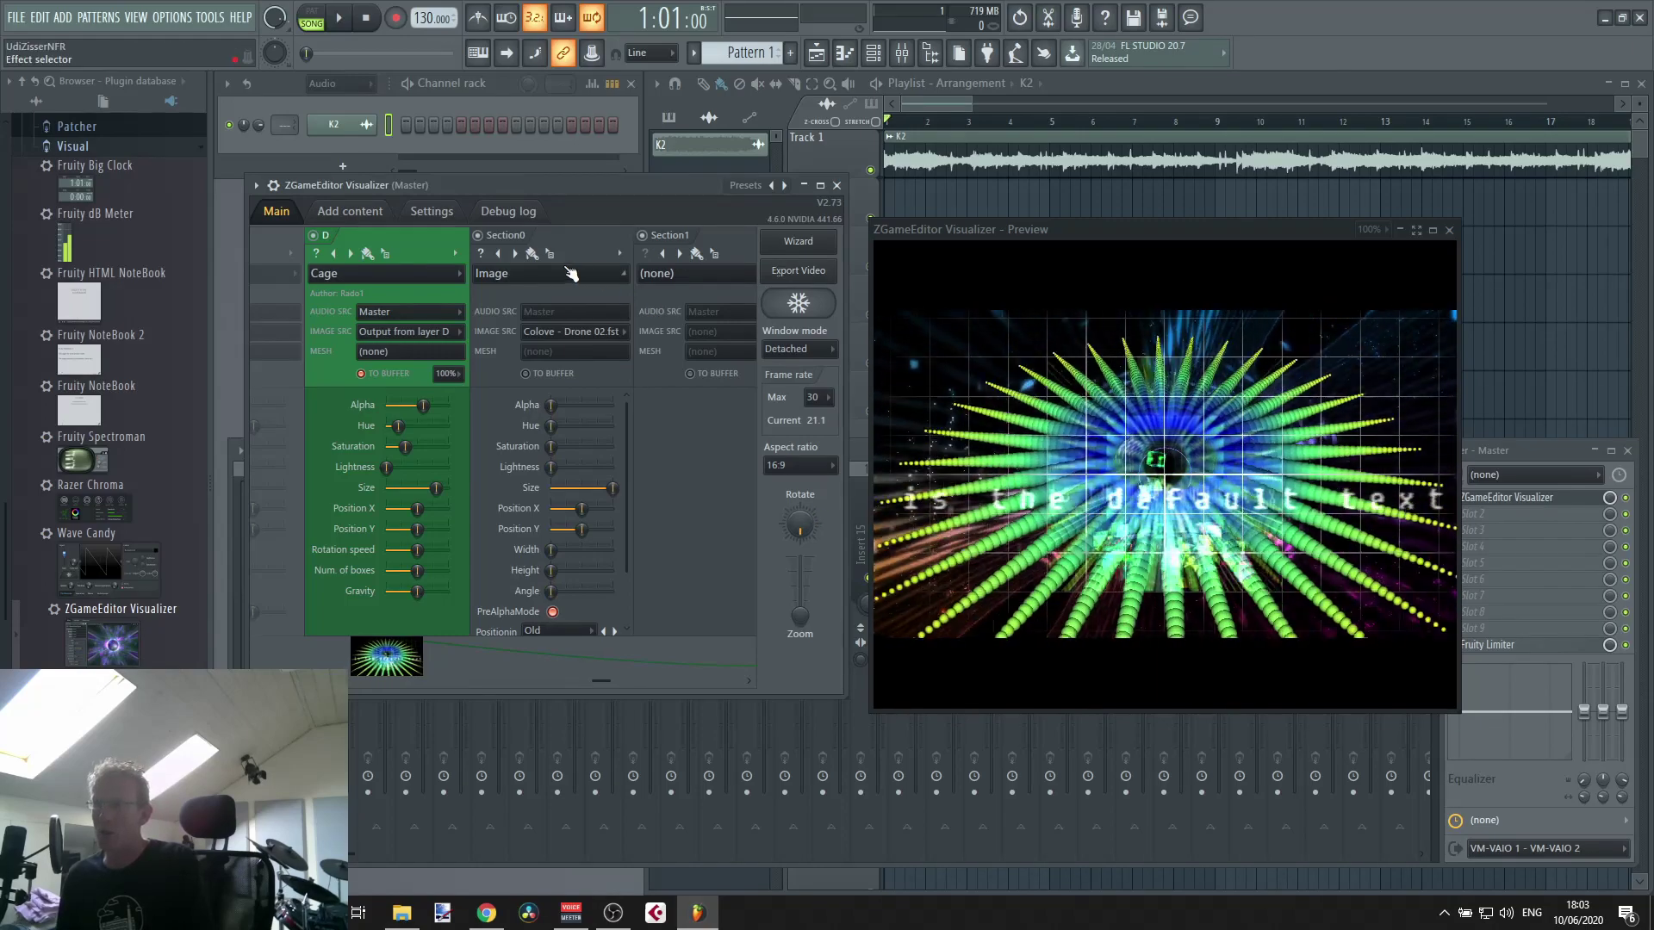
{"action": "left_click", "coordinate": [799, 248]}
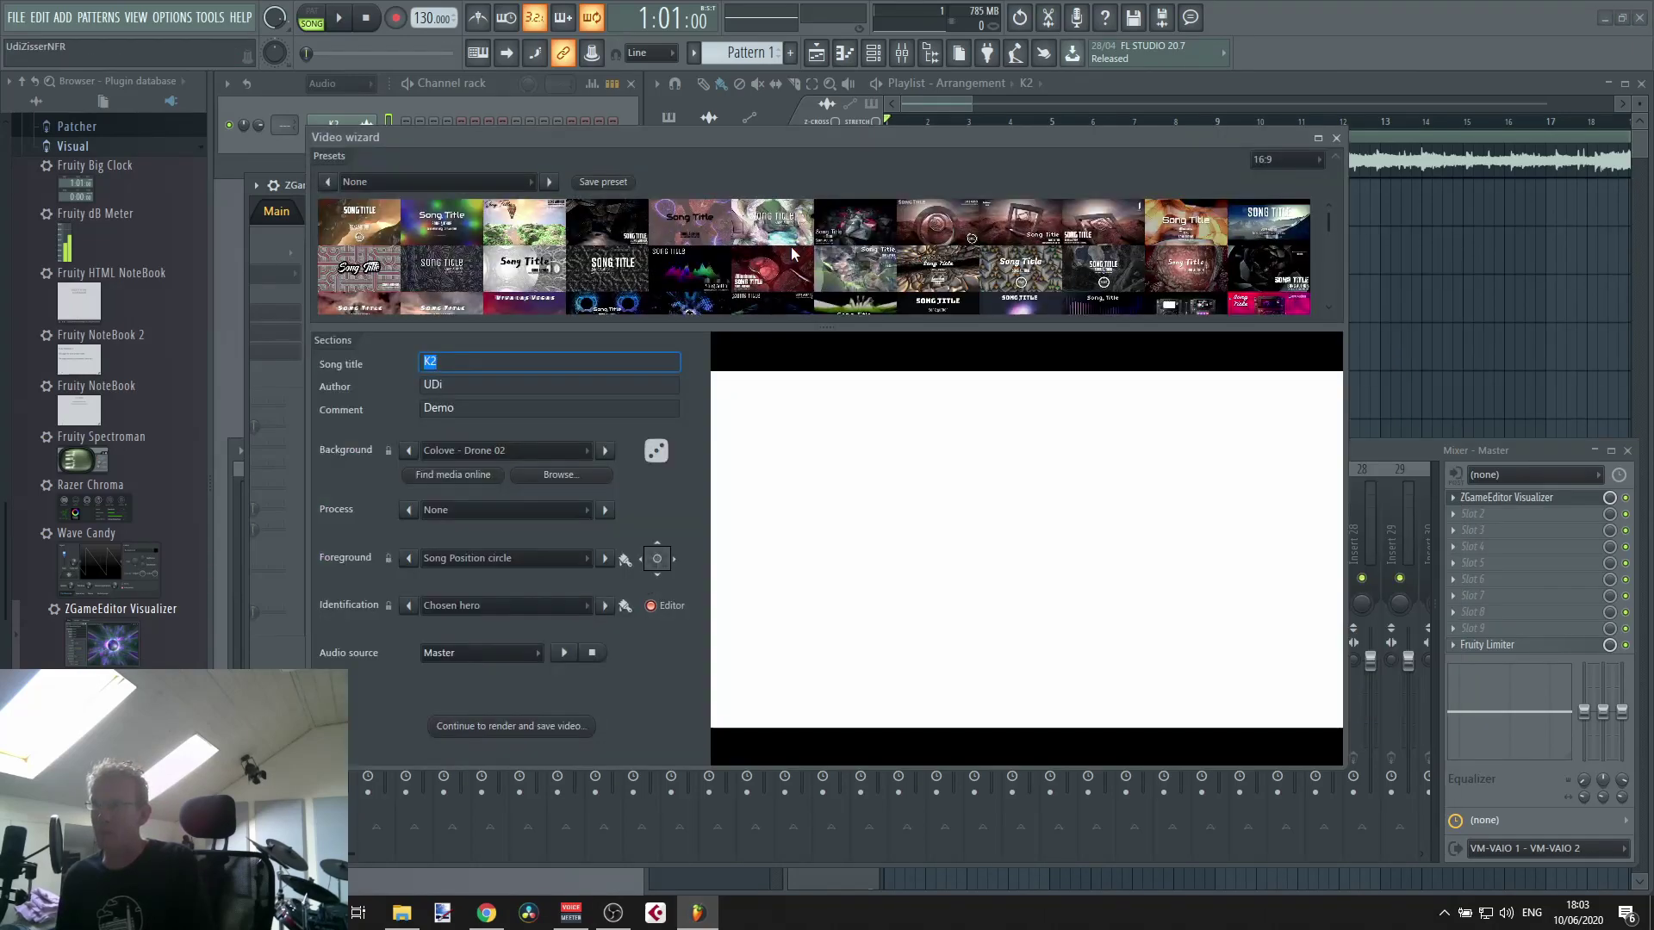
- Apply the Aurora Tides preset and randomize it three times, then continue to the render settings
{"action": "left_click", "coordinate": [701, 268]}
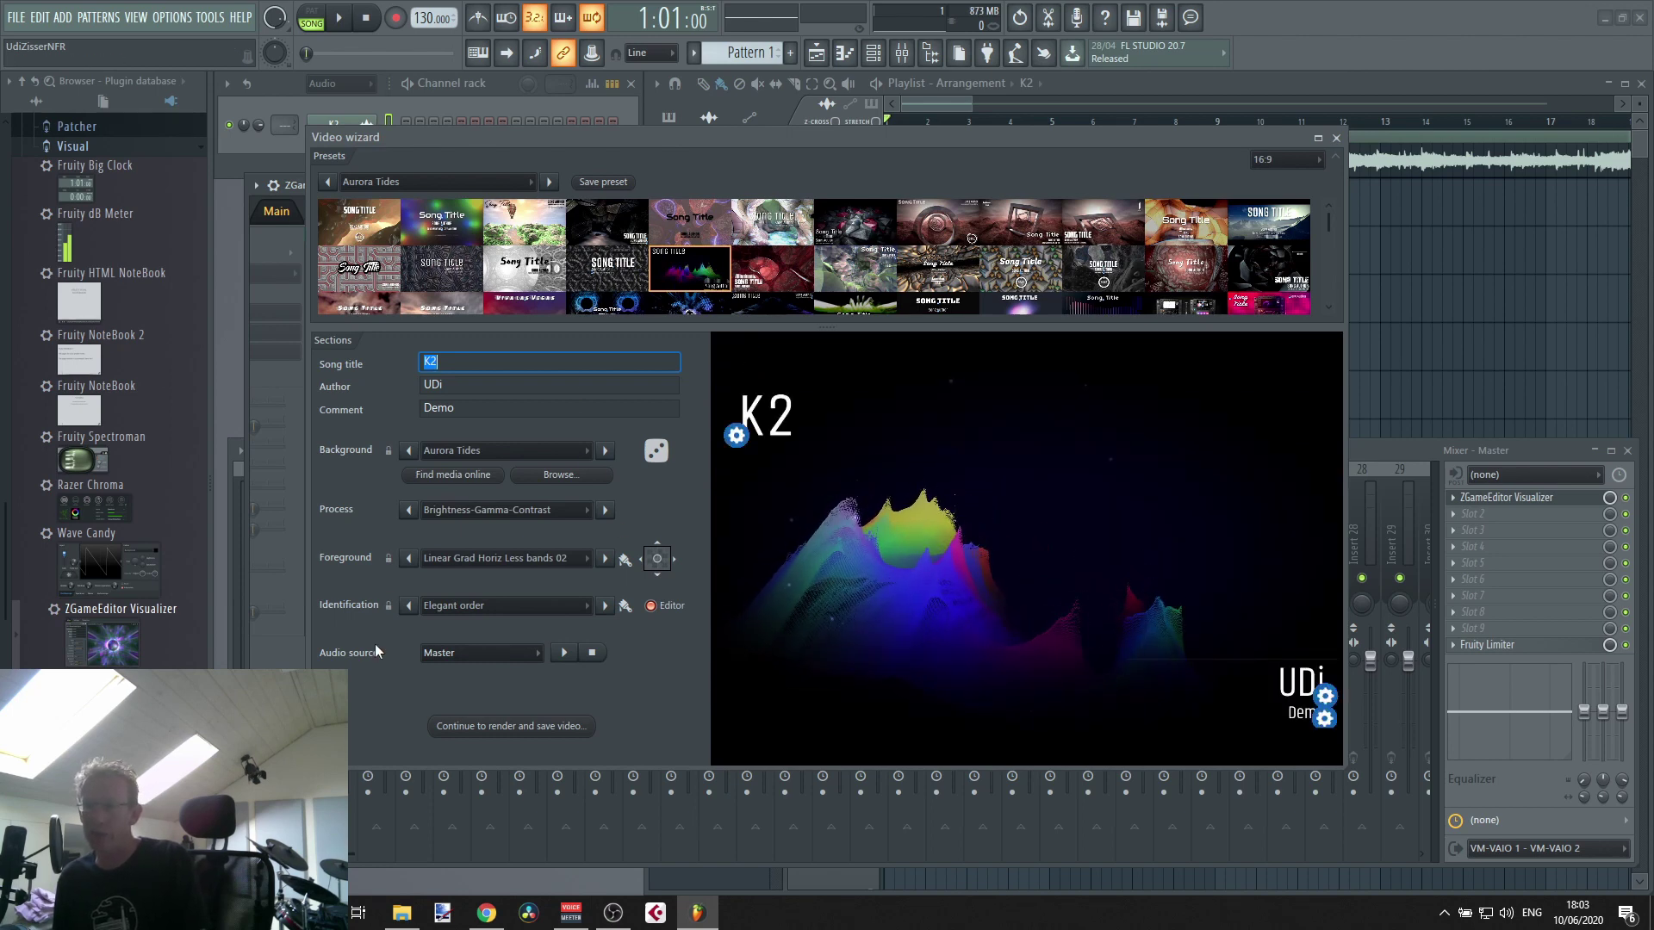
{"action": "left_click", "coordinate": [656, 450]}
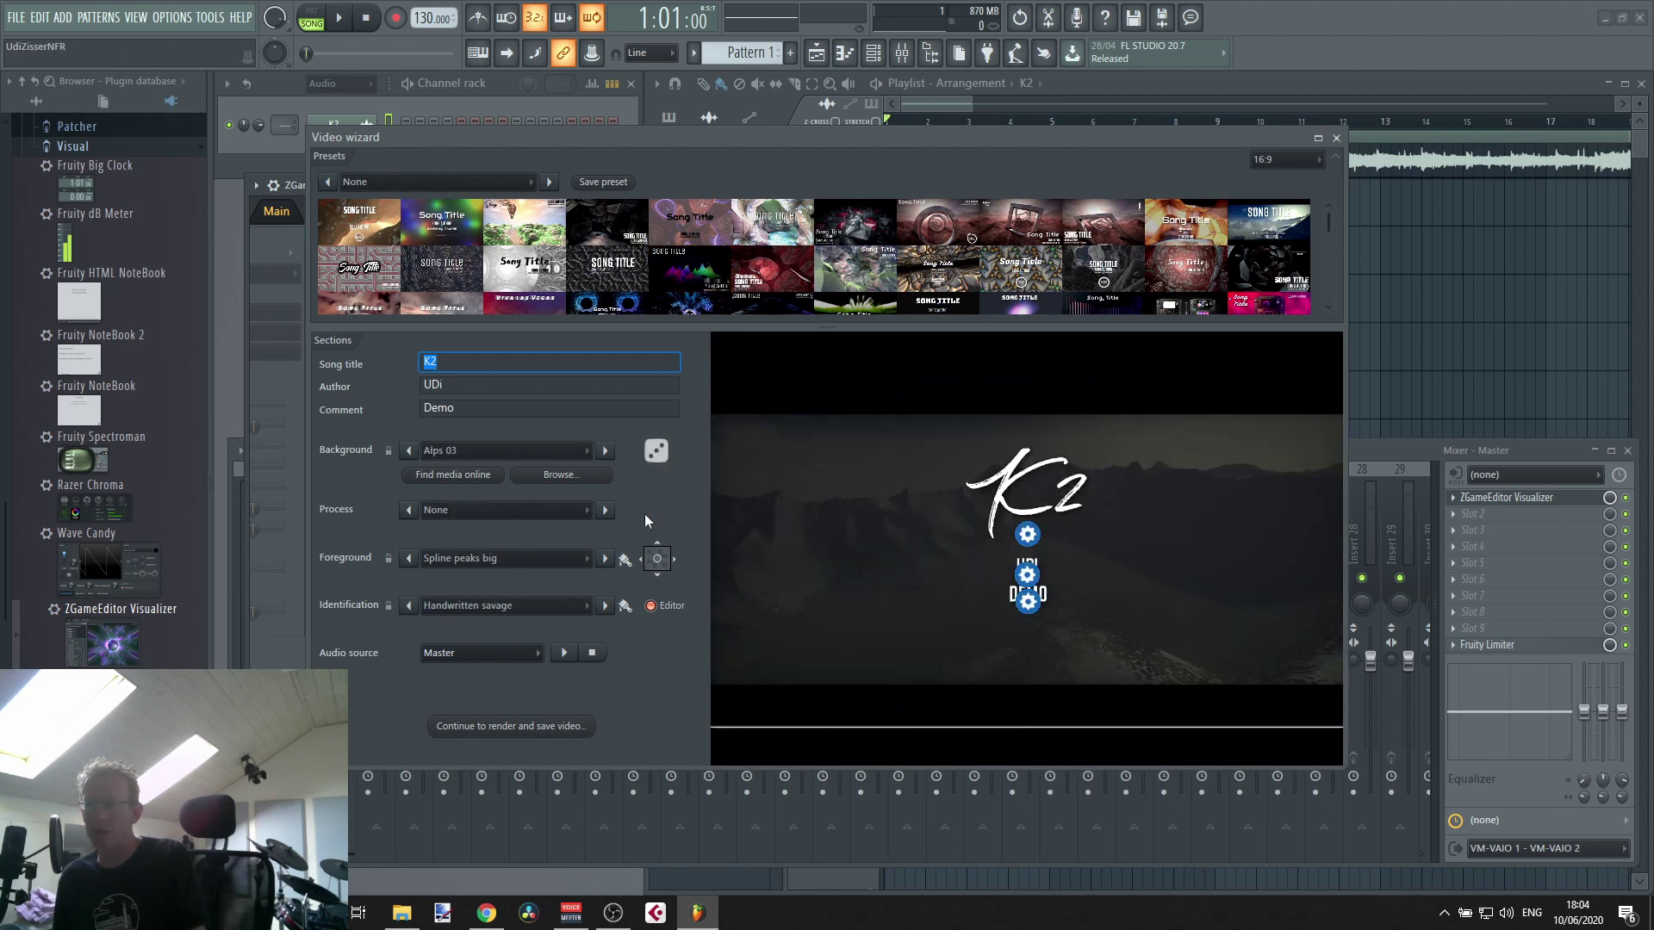
{"action": "left_click", "coordinate": [656, 451]}
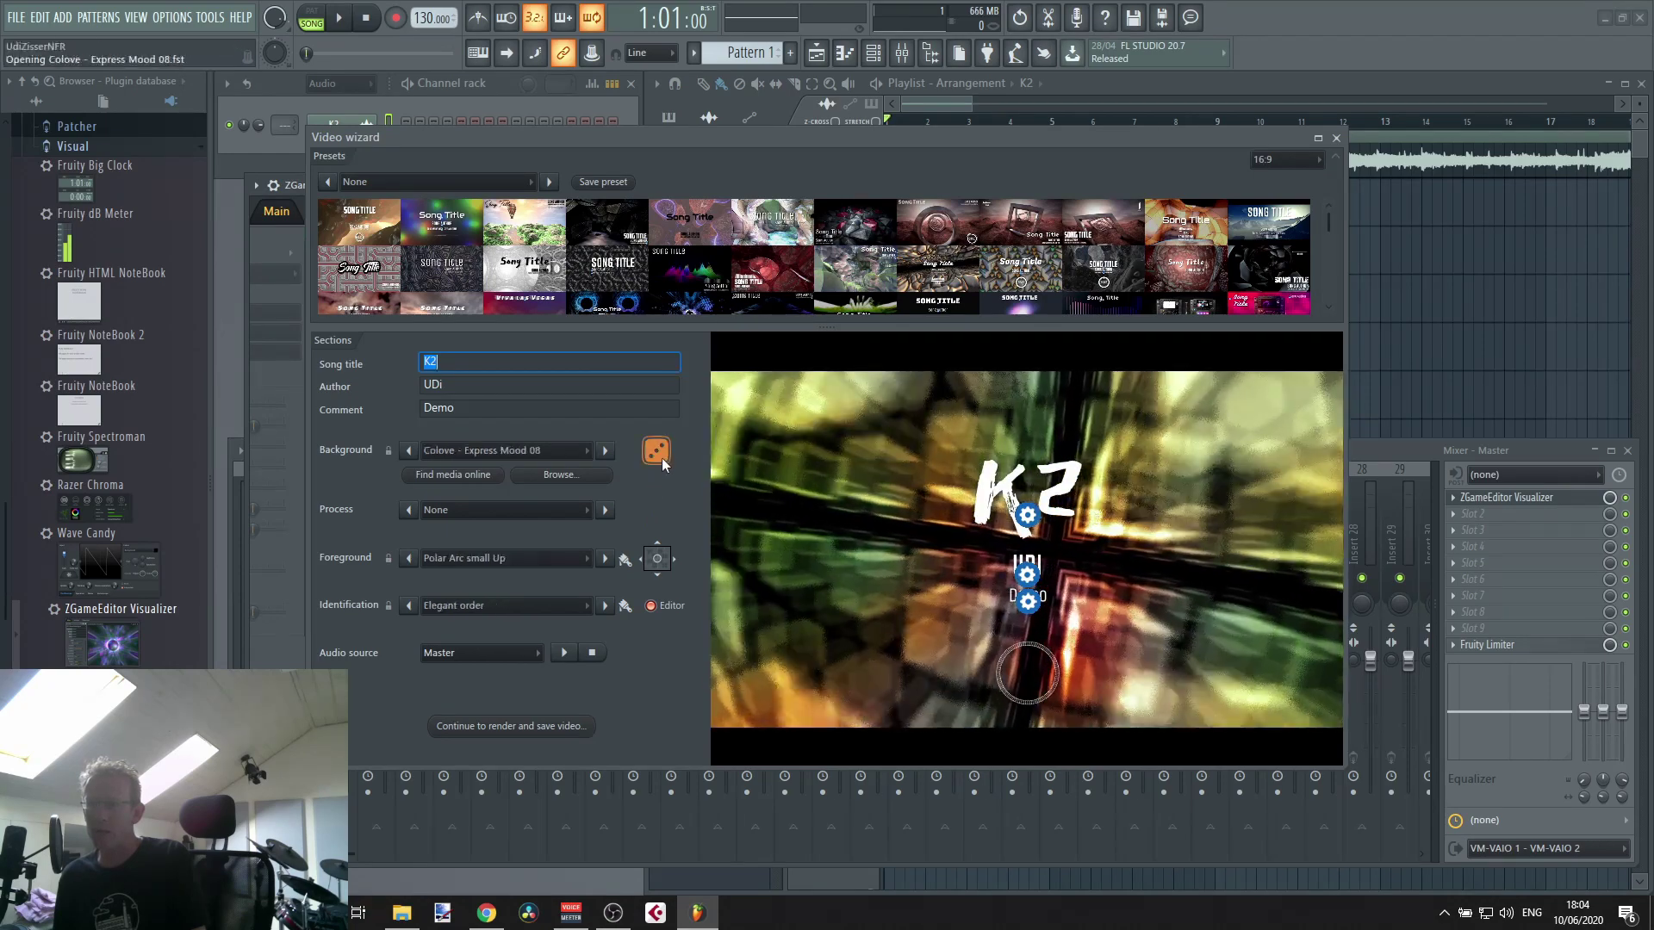
{"action": "left_click", "coordinate": [662, 458]}
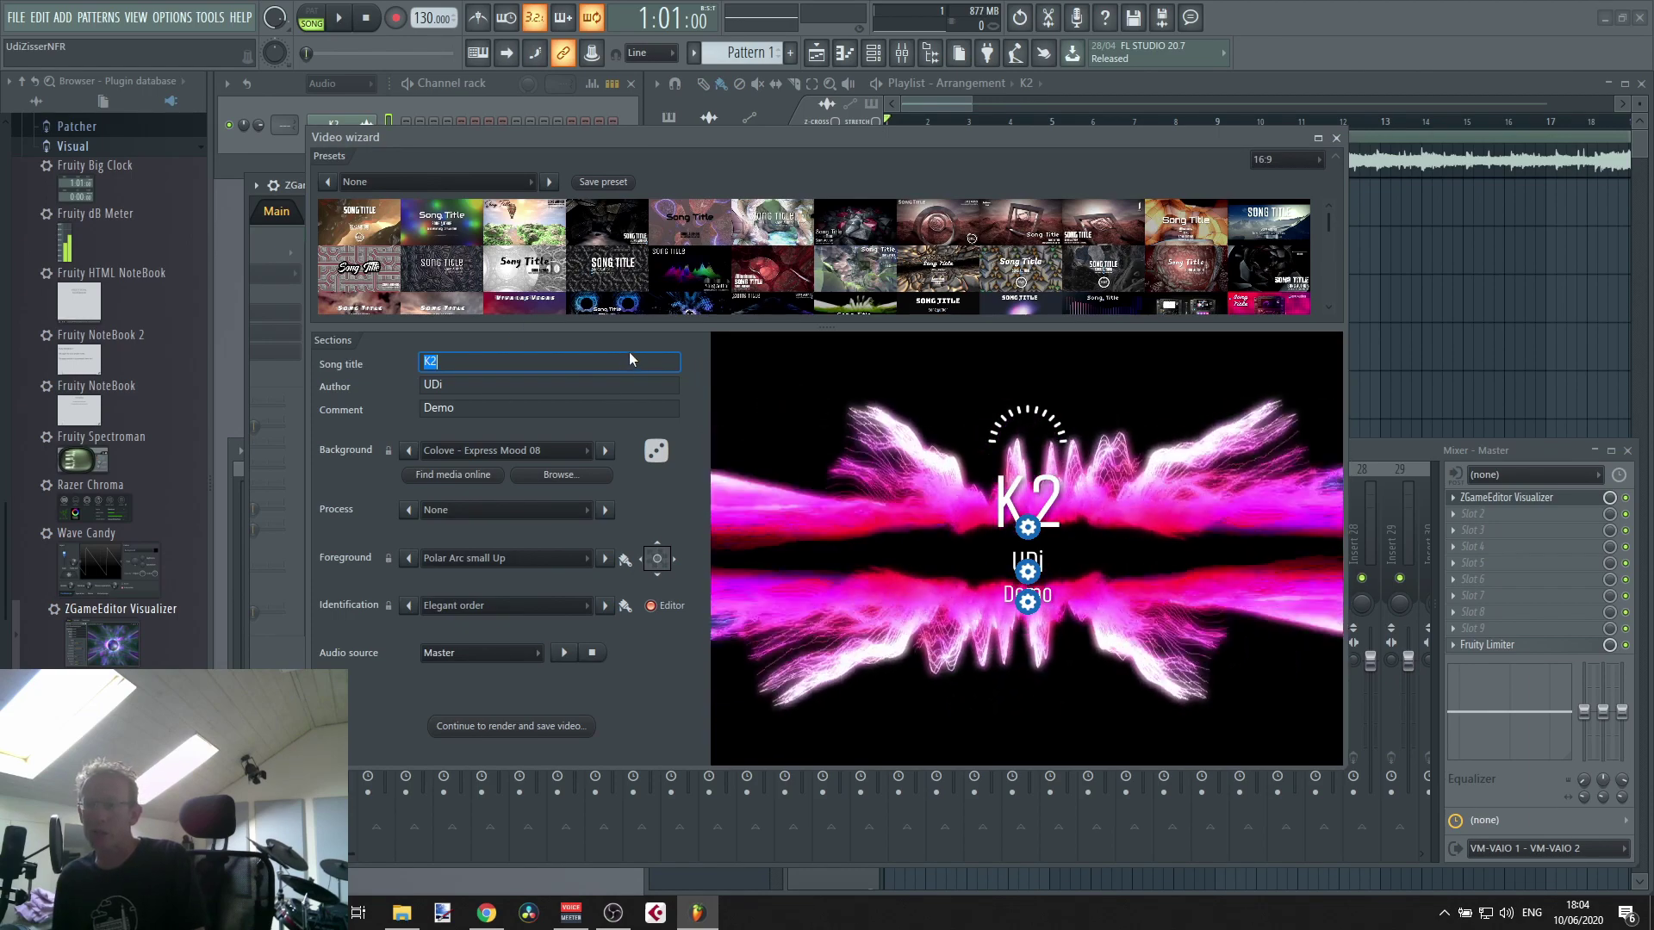
{"action": "left_click", "coordinate": [524, 725]}
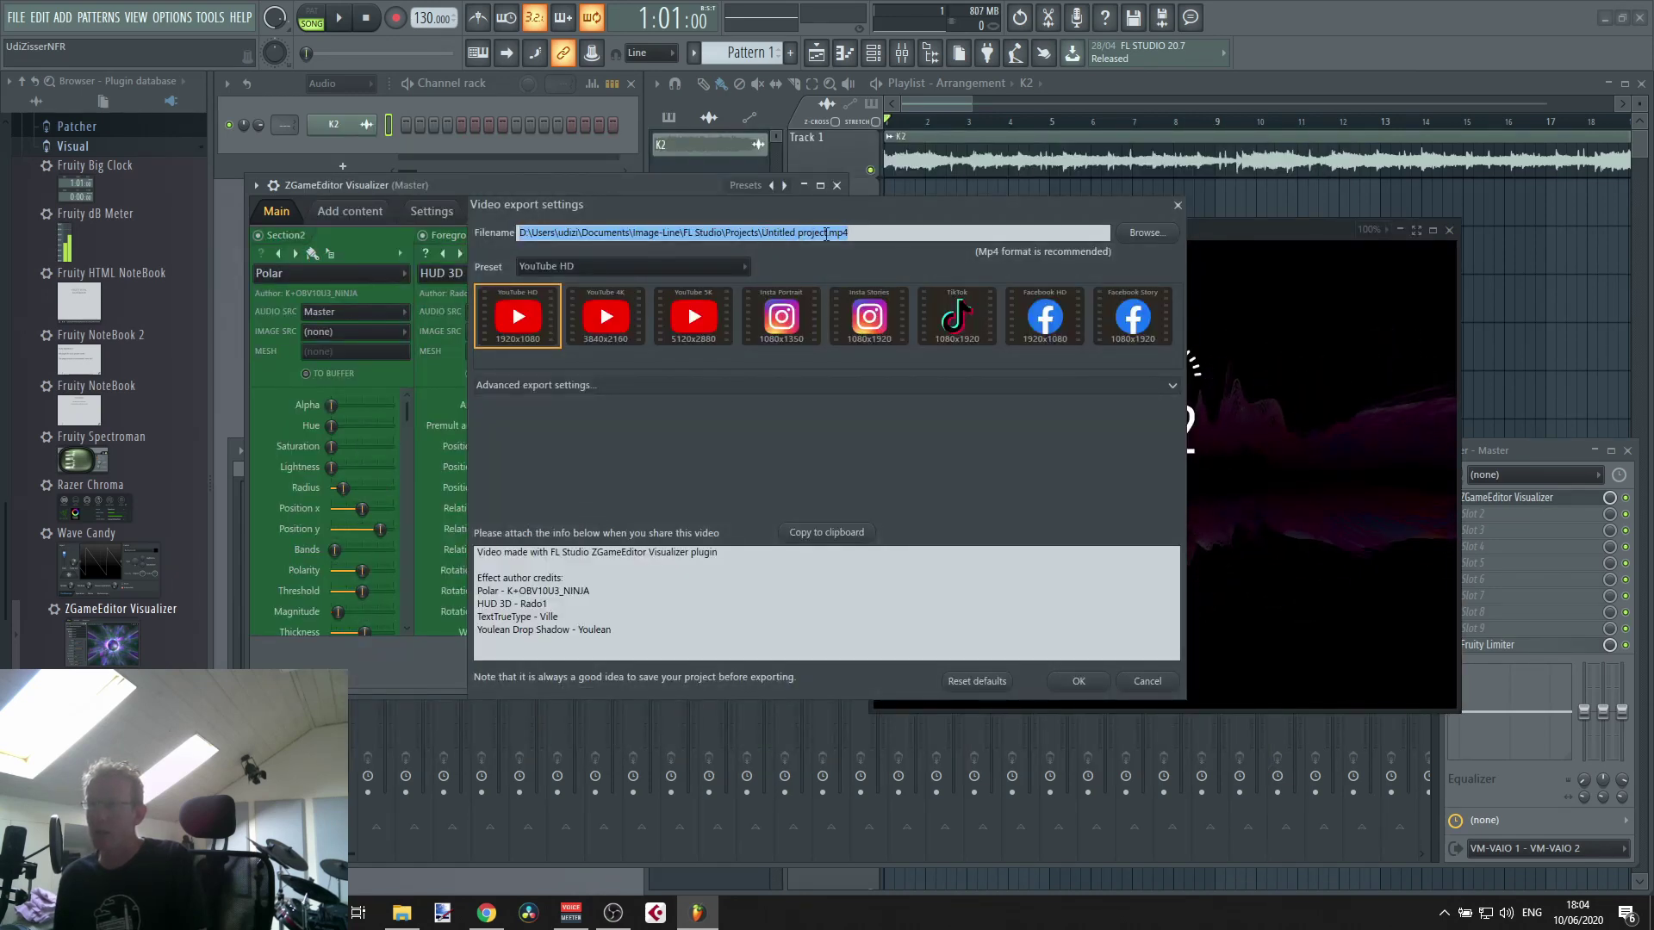
- Name the export k2_demo and render the video with the YouTube HD preset
{"action": "left_click", "coordinate": [938, 229]}
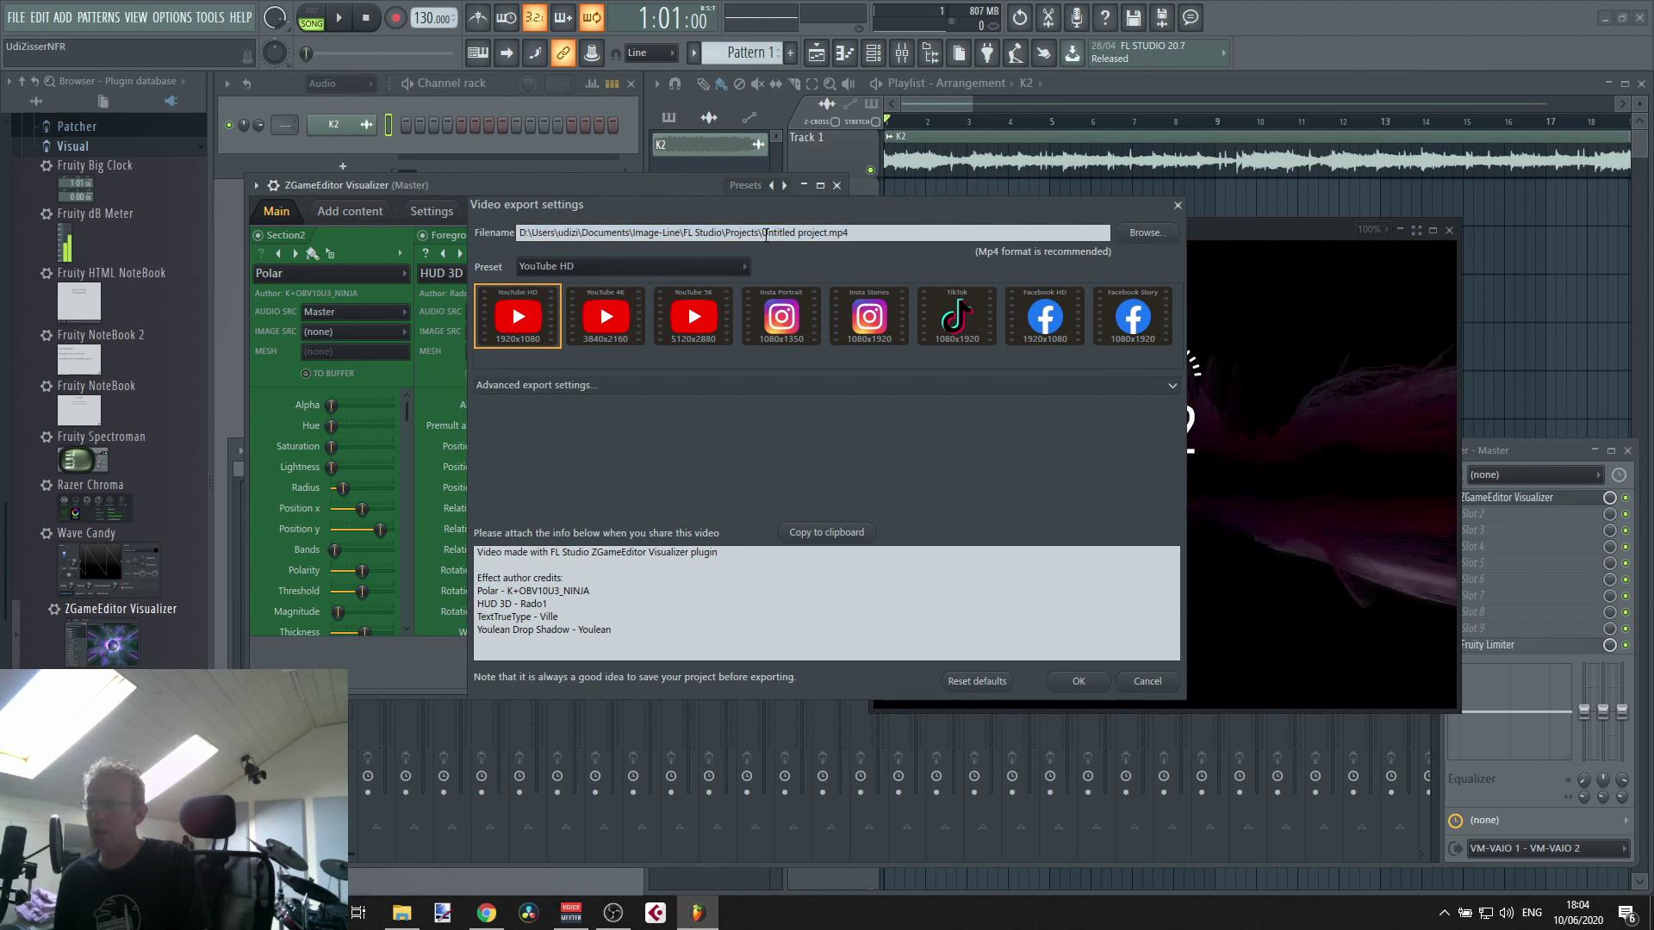
{"action": "left_click_drag", "start_coordinate": [763, 233], "coordinate": [935, 229]}
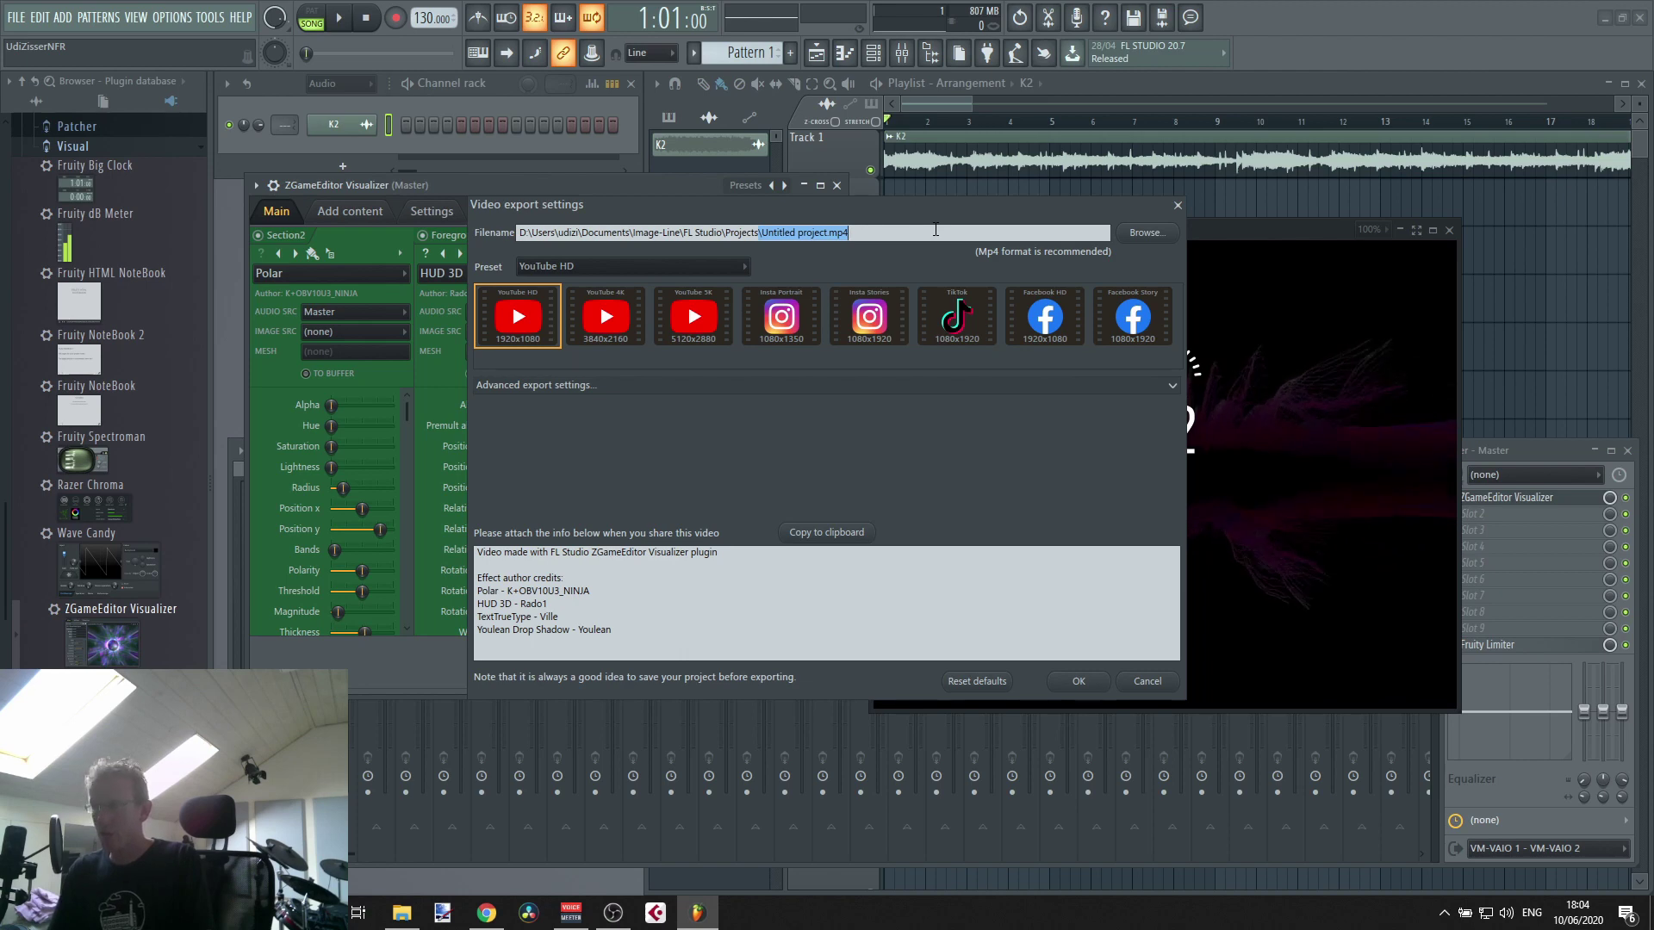
{"action": "type", "text": "k2"}
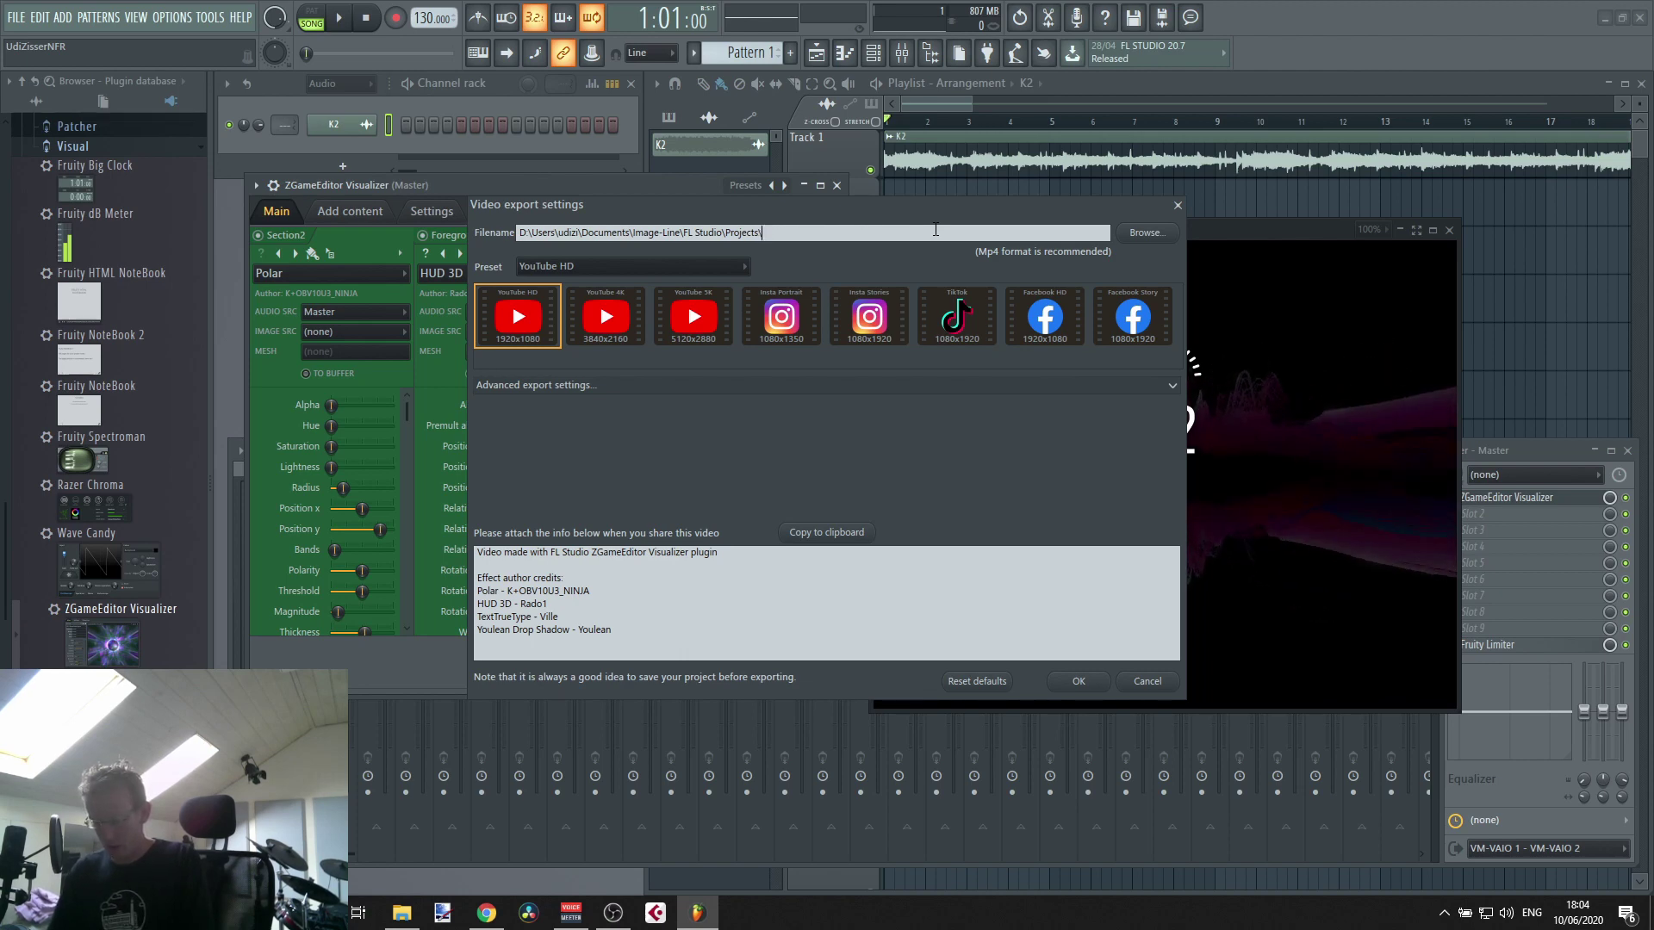
{"action": "type", "text": "_d"}
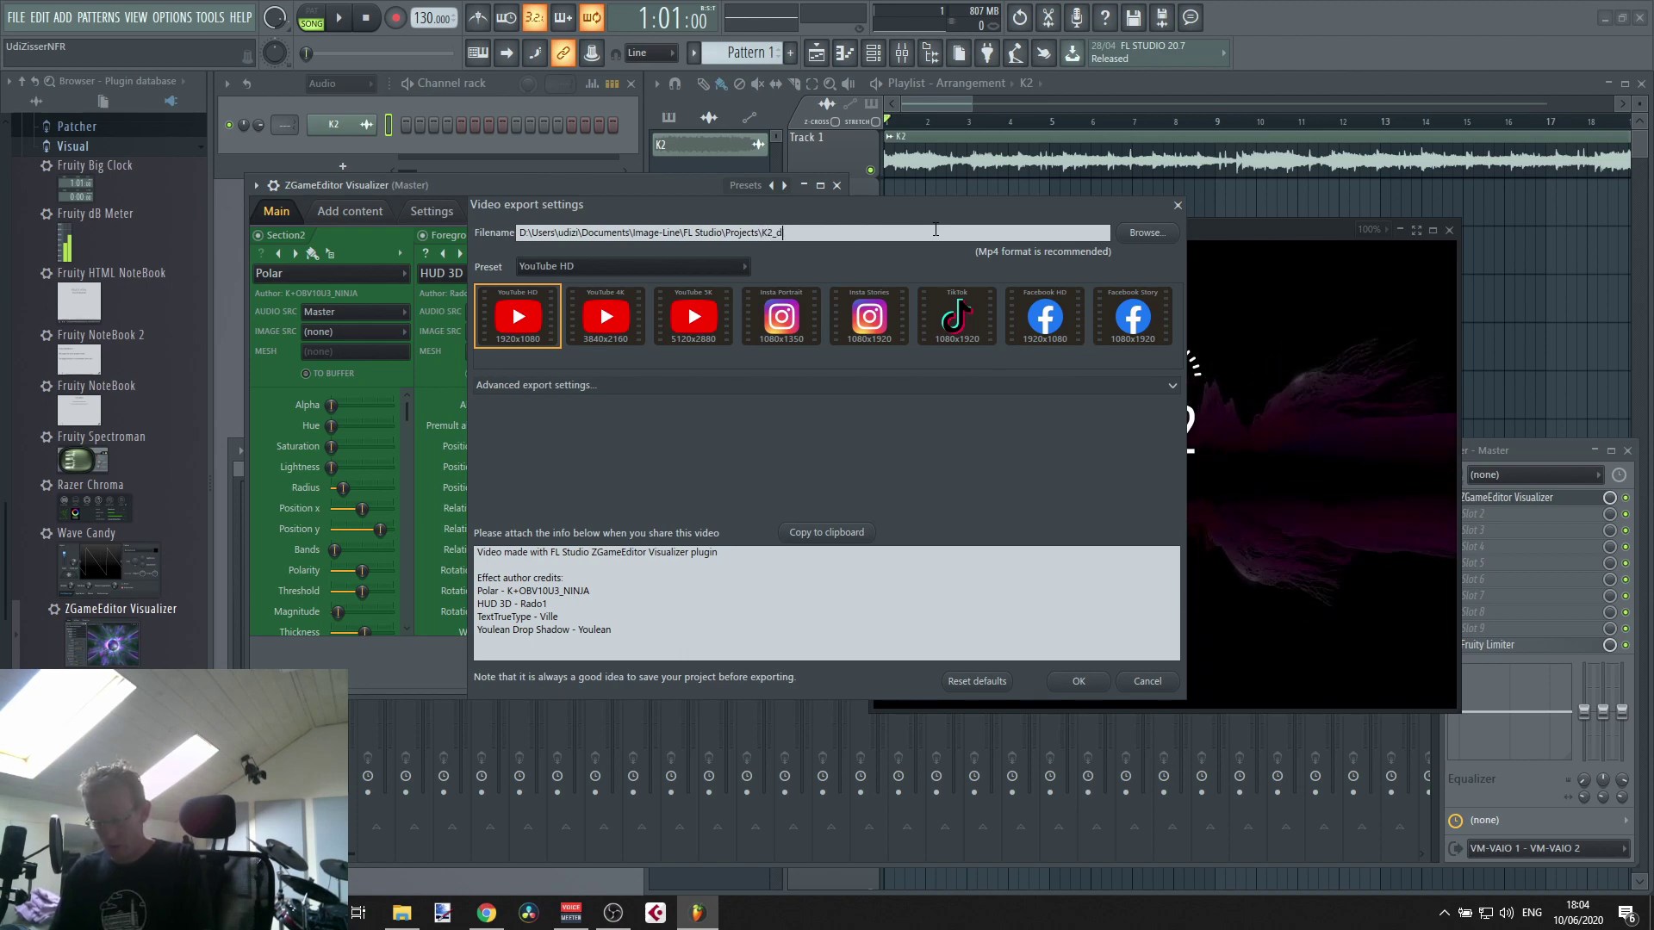
{"action": "type", "text": "emo"}
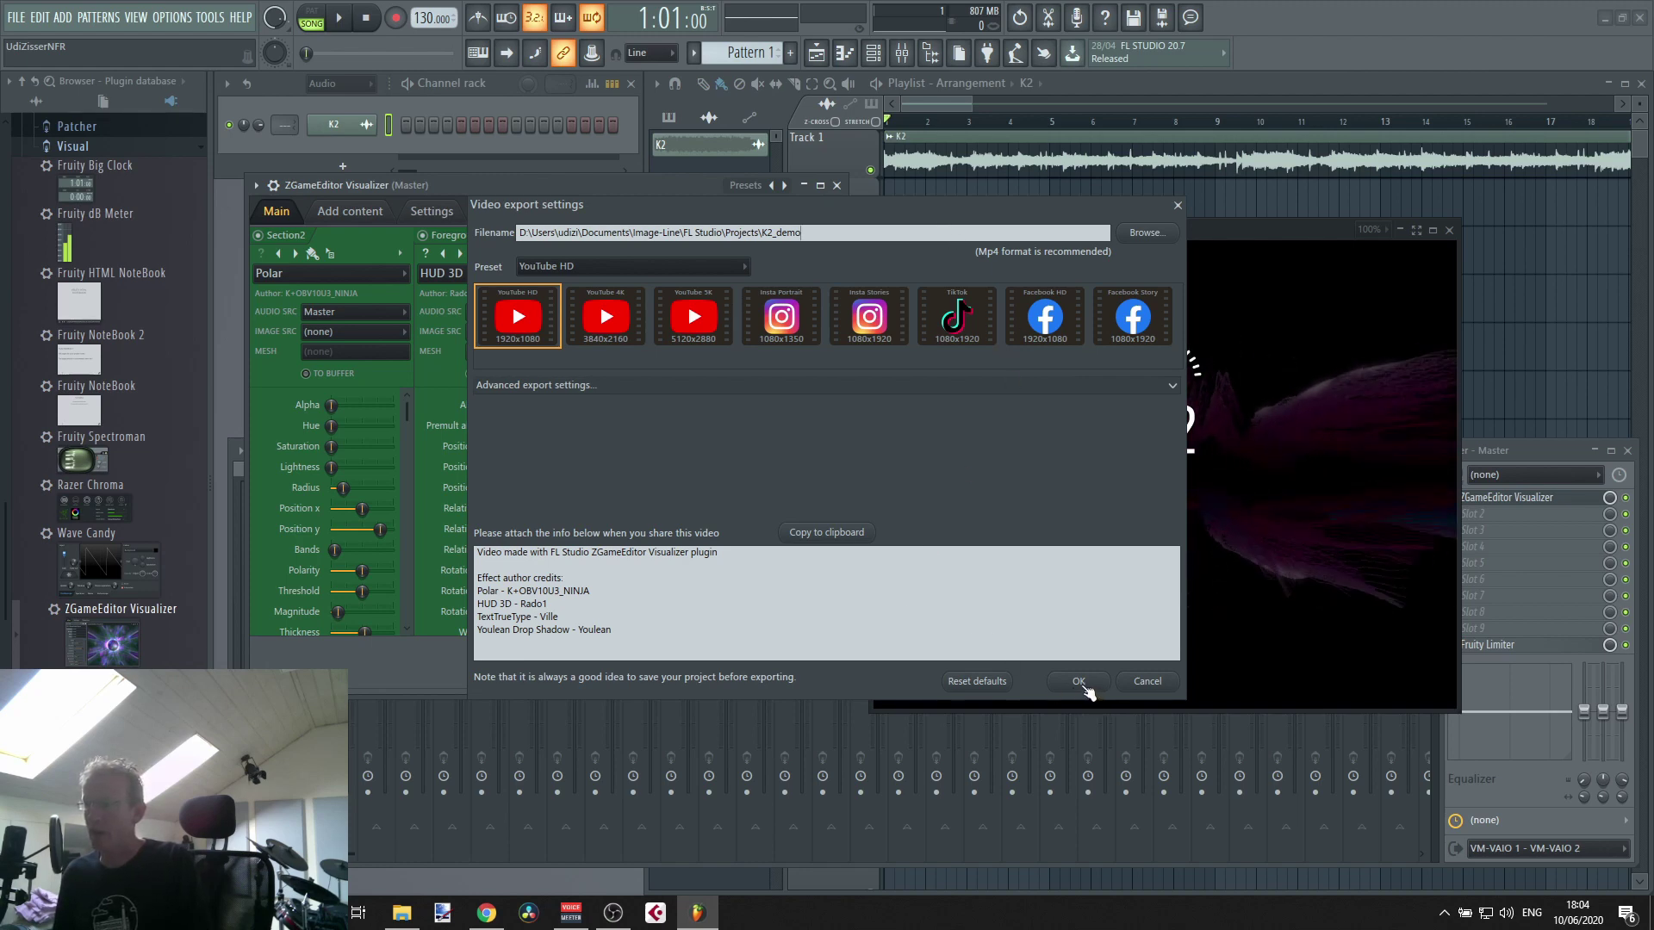
{"action": "left_click", "coordinate": [1078, 681]}
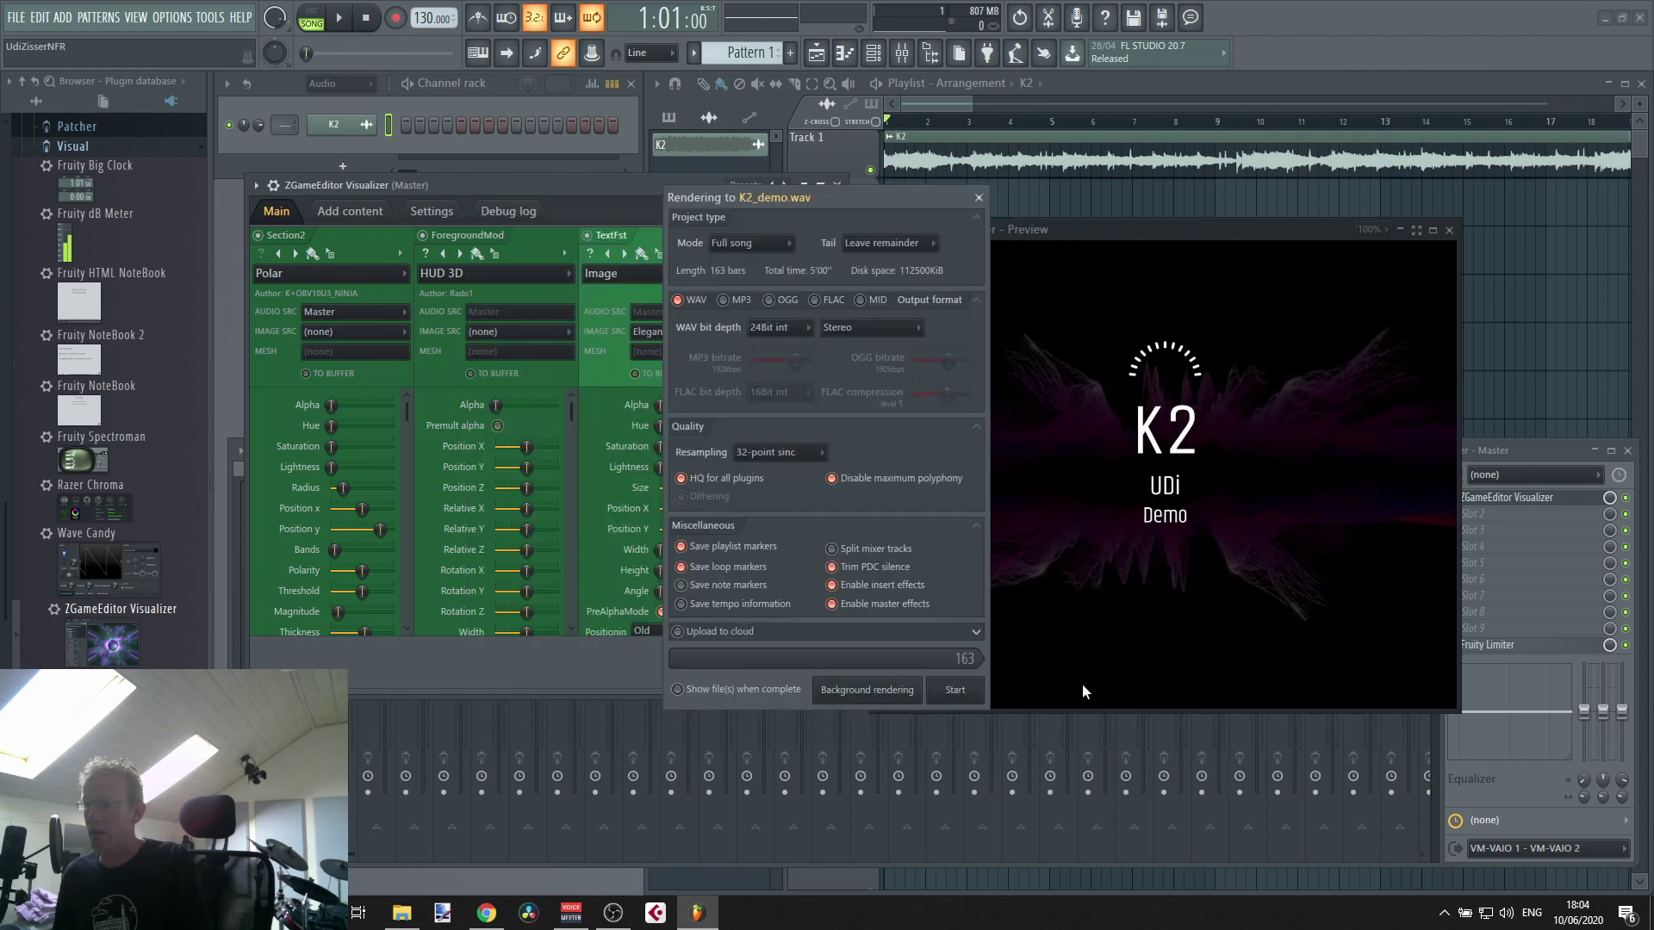
{"action": "left_click", "coordinate": [955, 694]}
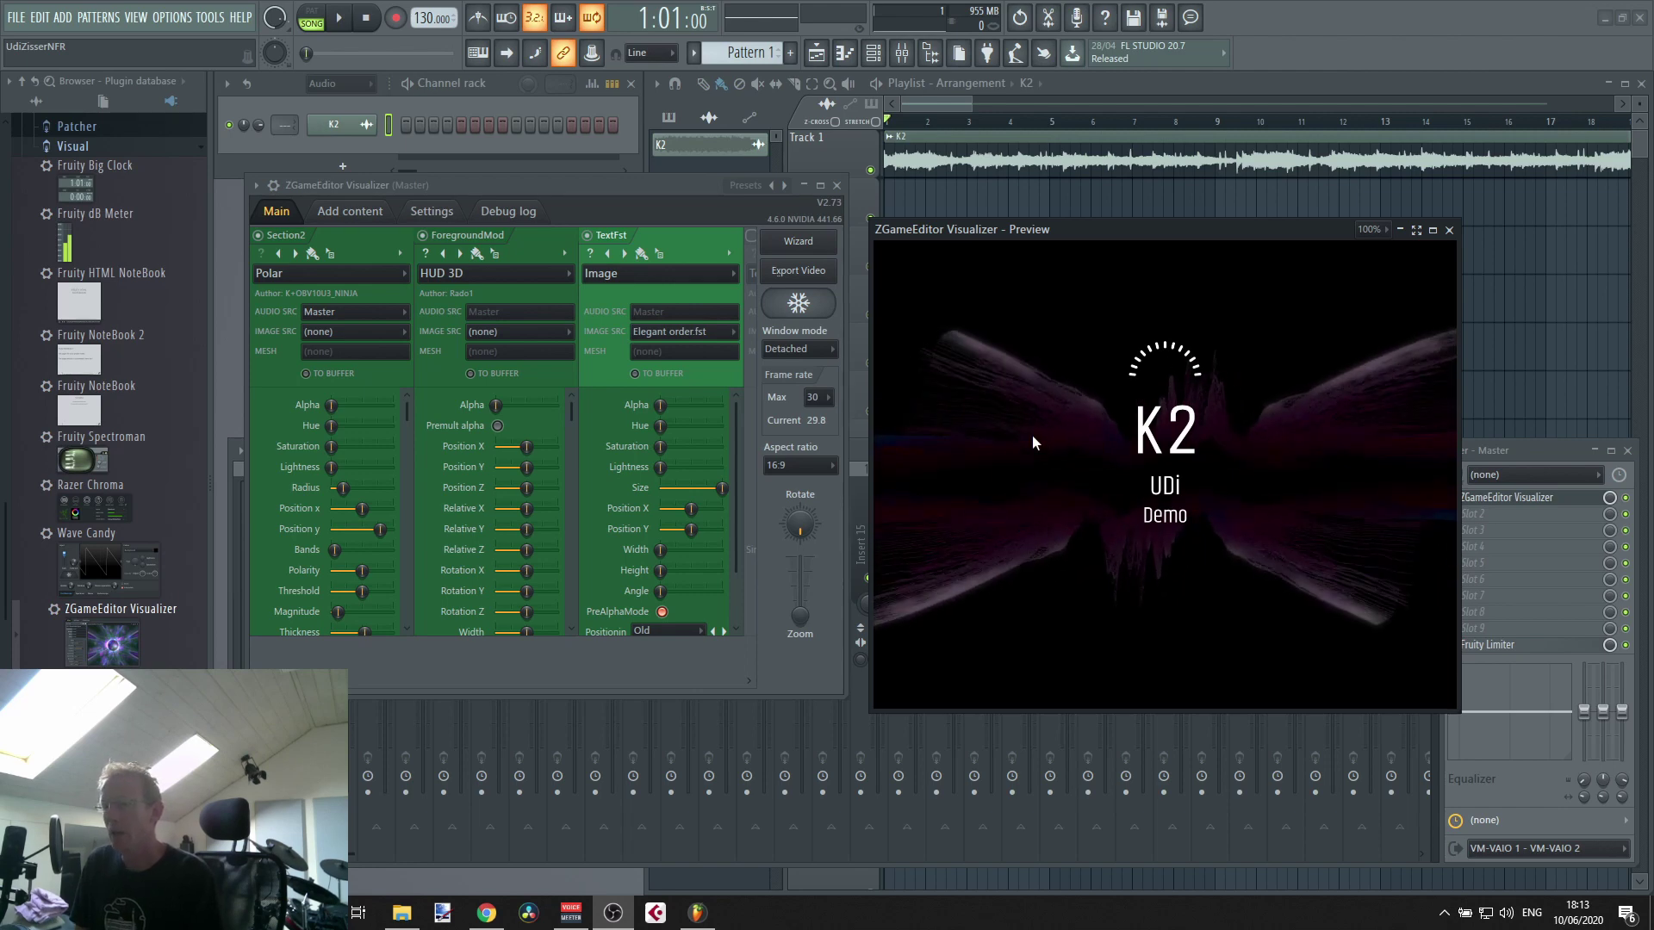
- Go to Documents in File Explorer and search for 'image line'
{"action": "left_click", "coordinate": [402, 913]}
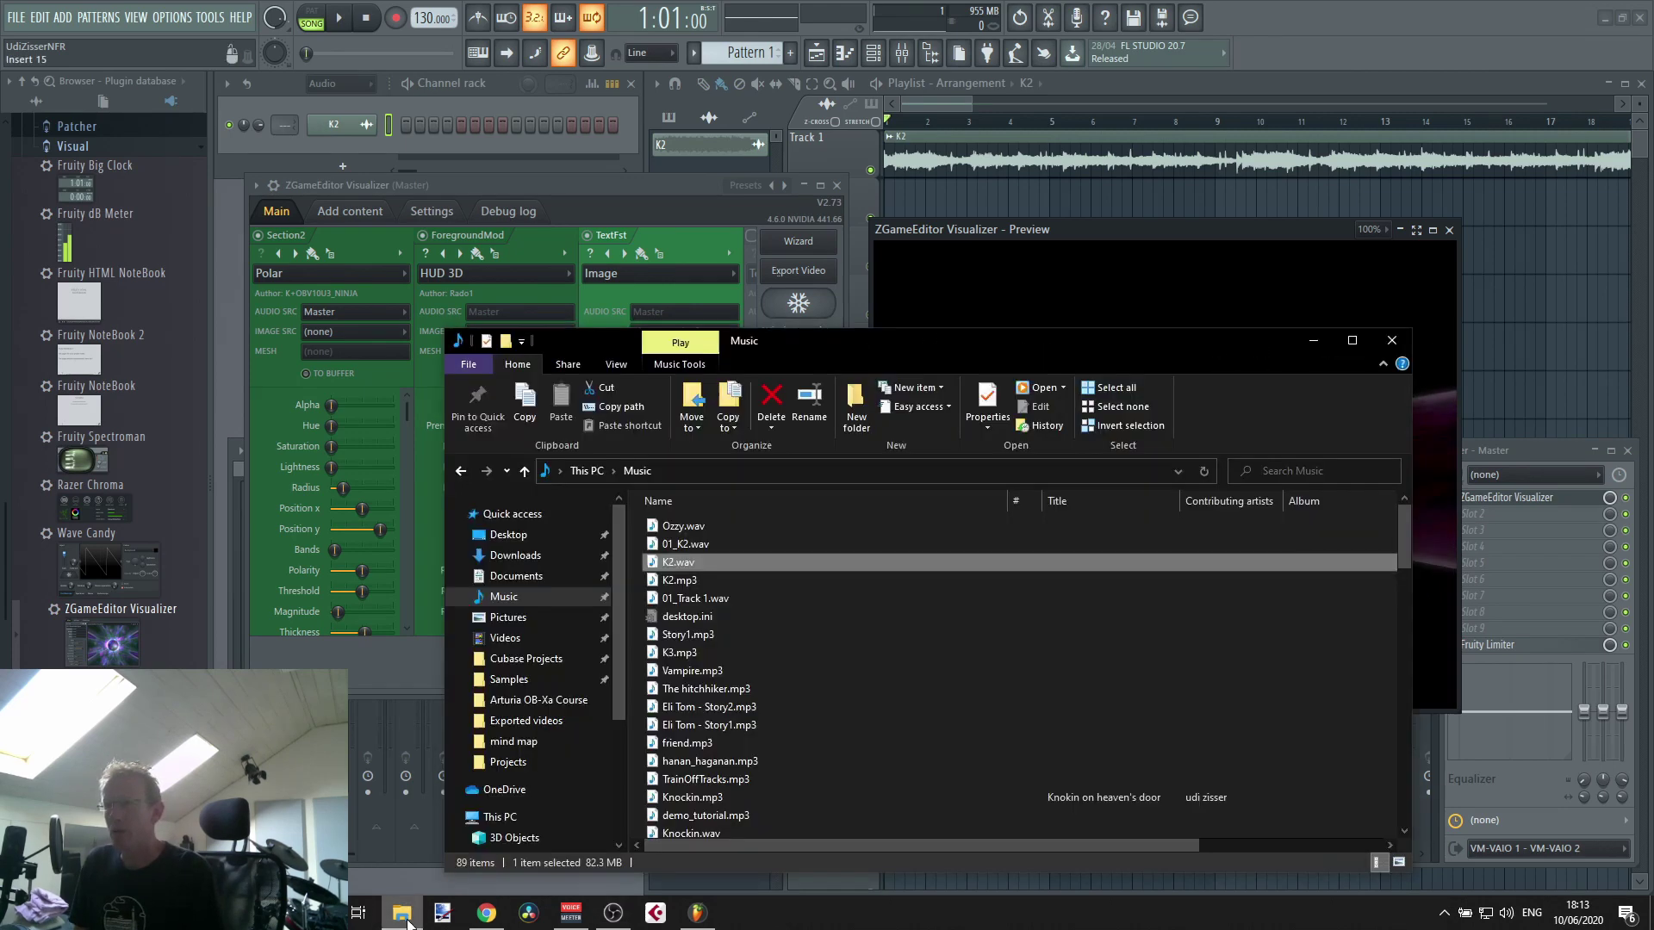
{"action": "scroll", "coordinate": [577, 696], "scroll_direction": "down", "scroll_amount": 3}
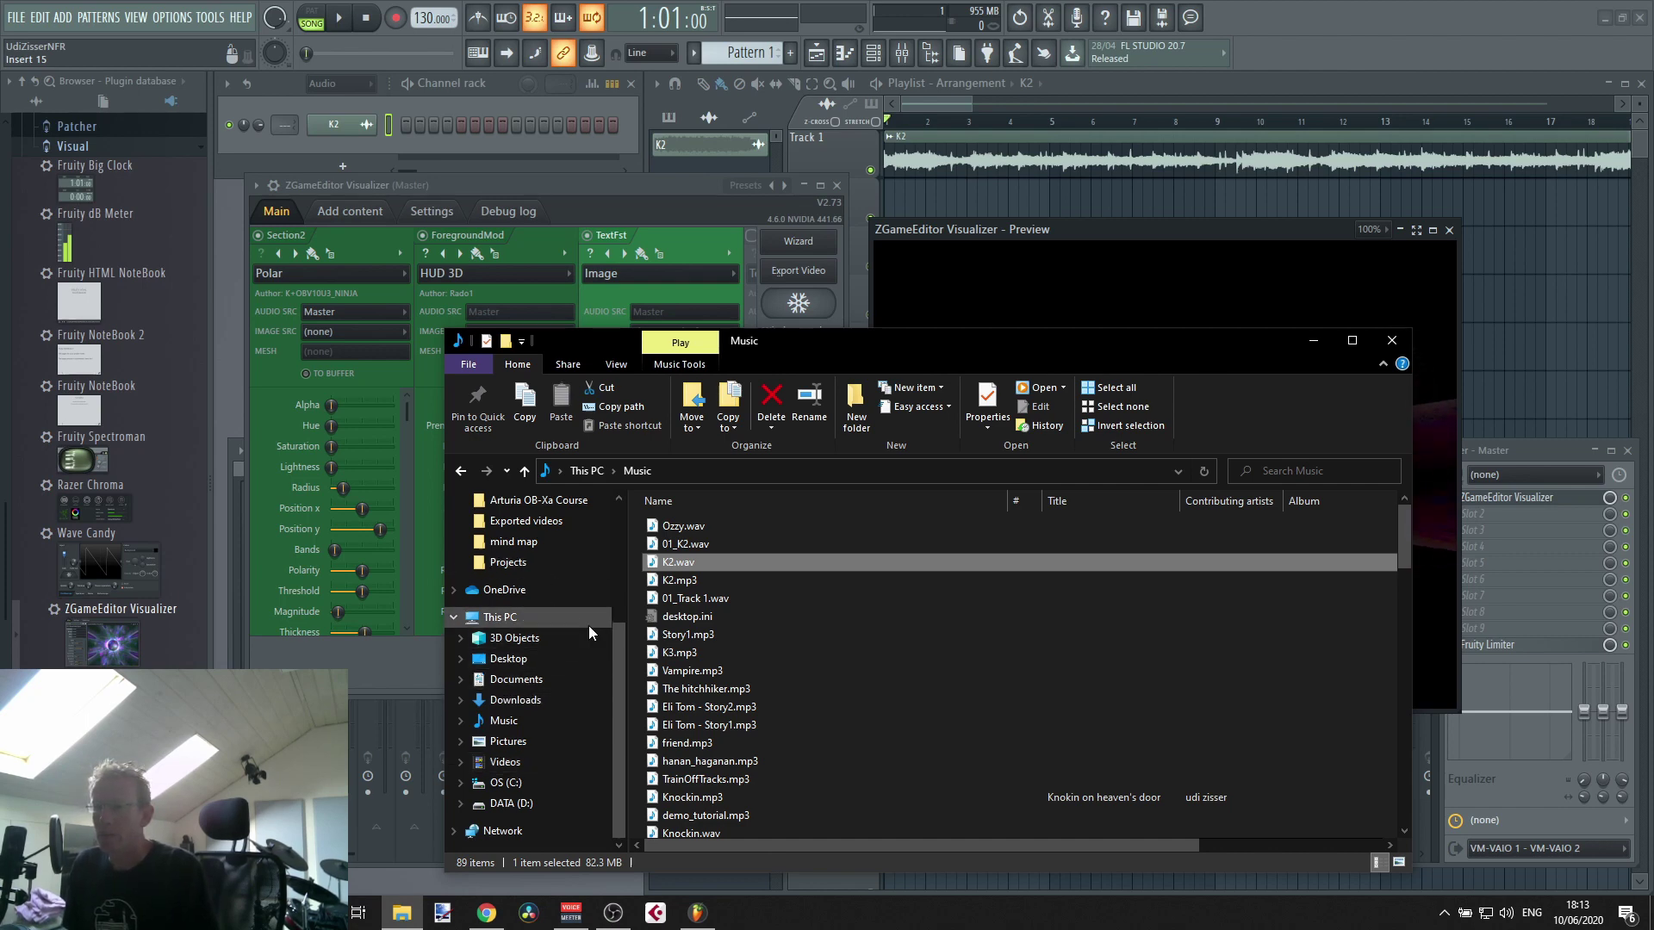
{"action": "left_click", "coordinate": [521, 680]}
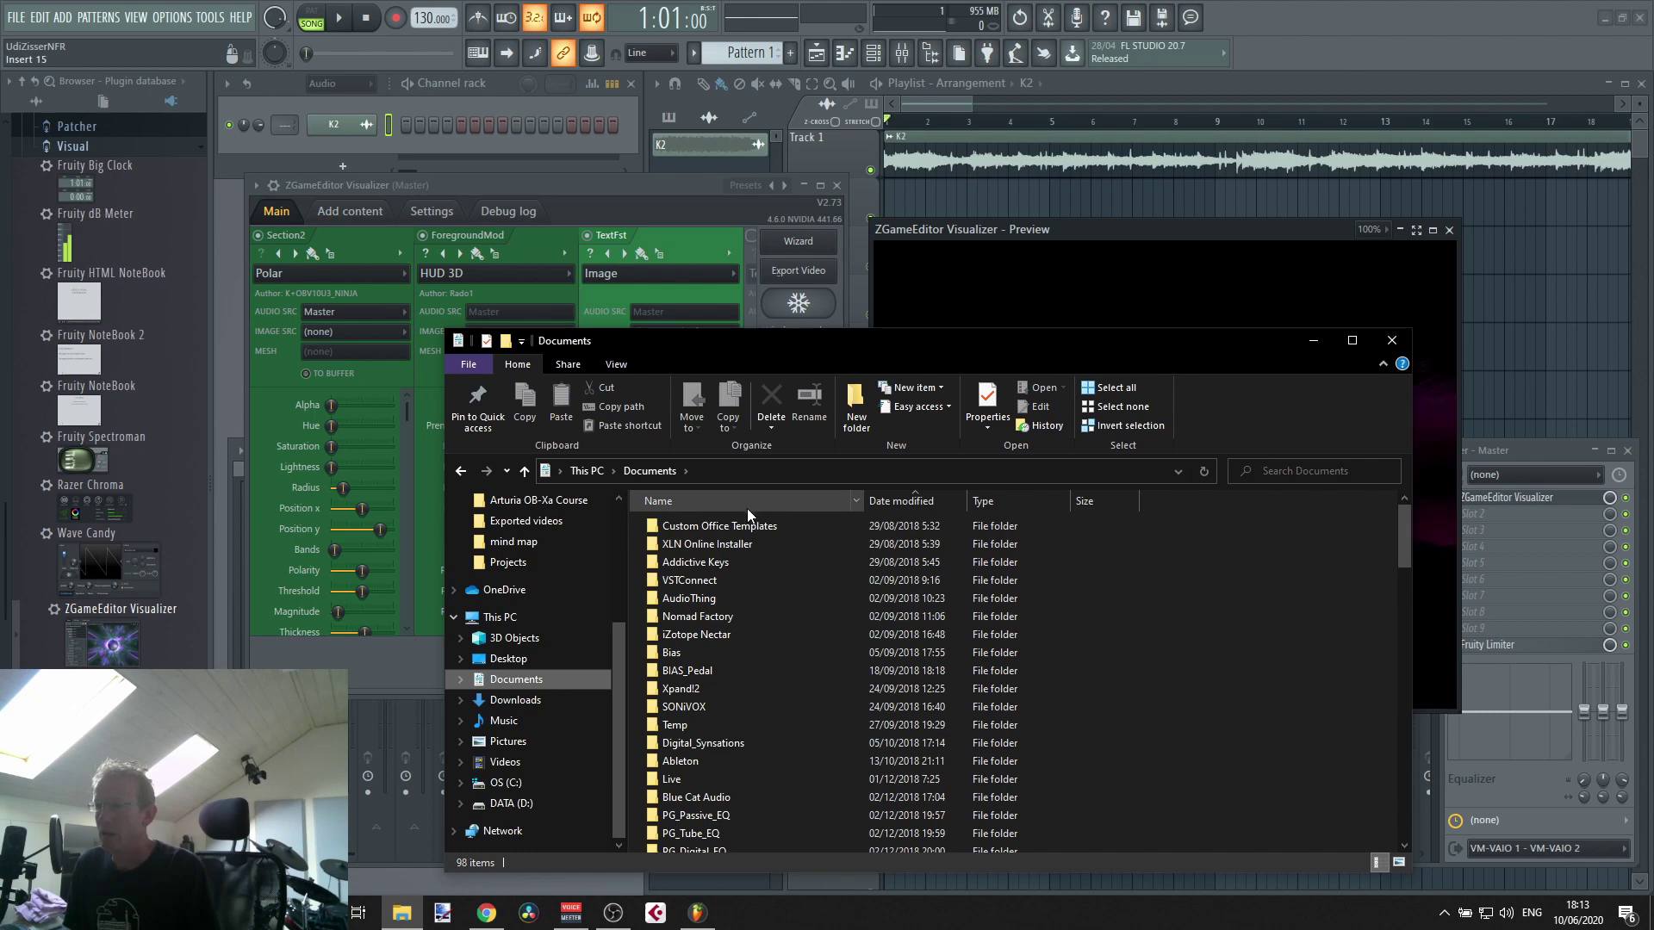
{"action": "left_click", "coordinate": [1291, 473]}
{"action": "type", "text": "image"}
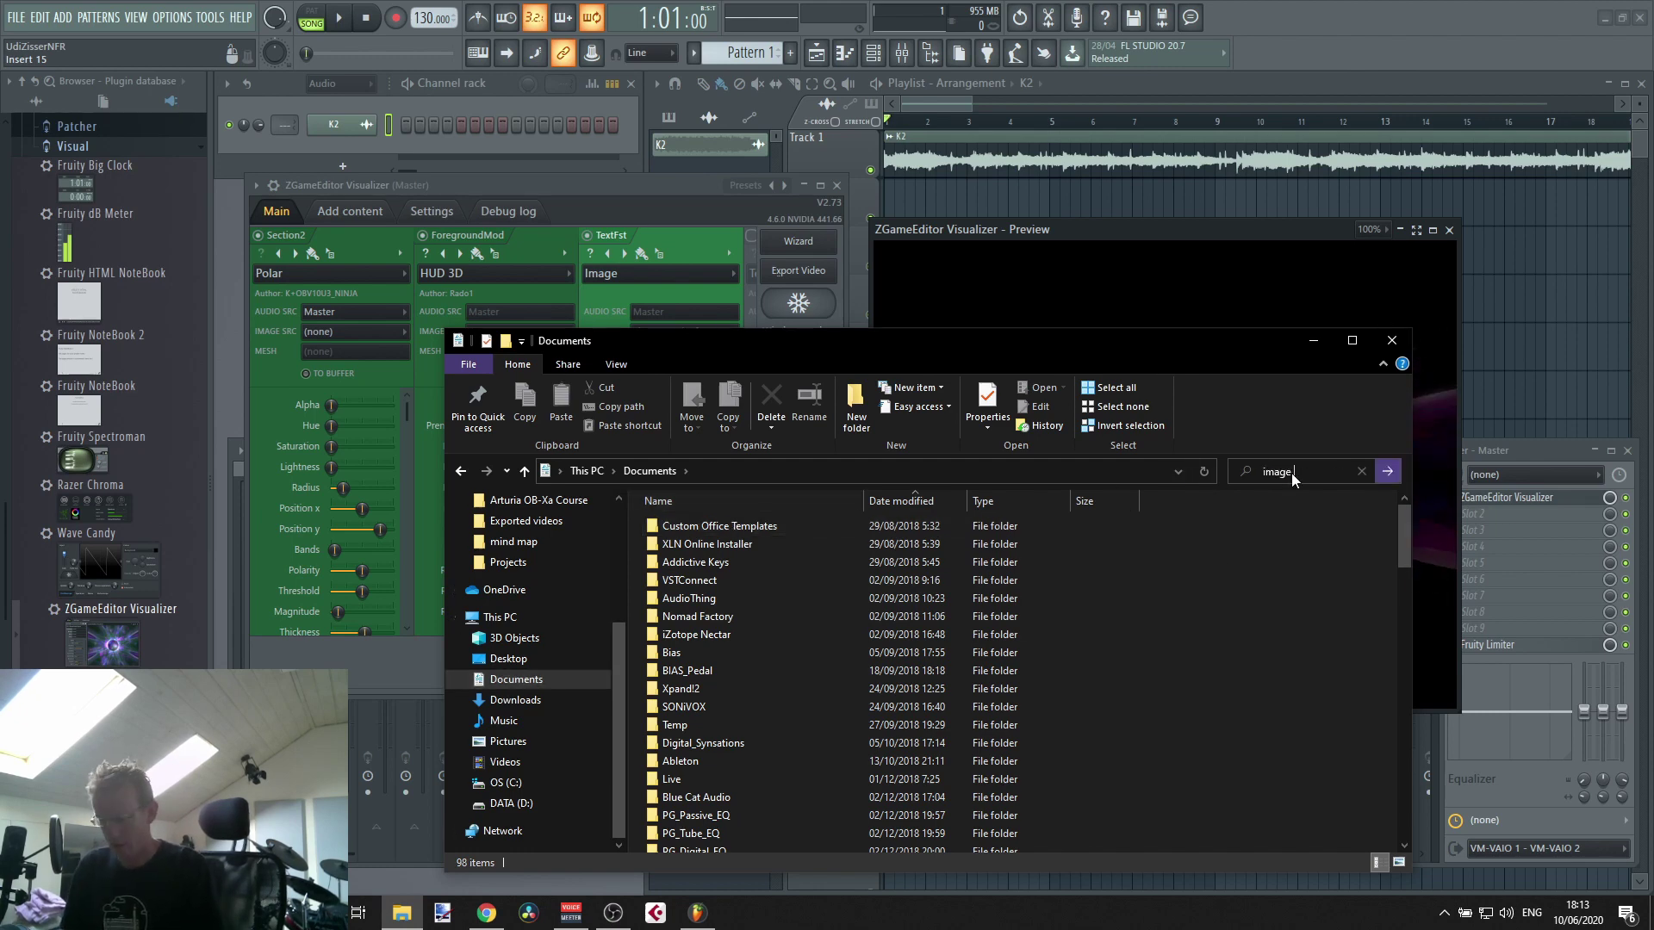
{"action": "type", "text": " line"}
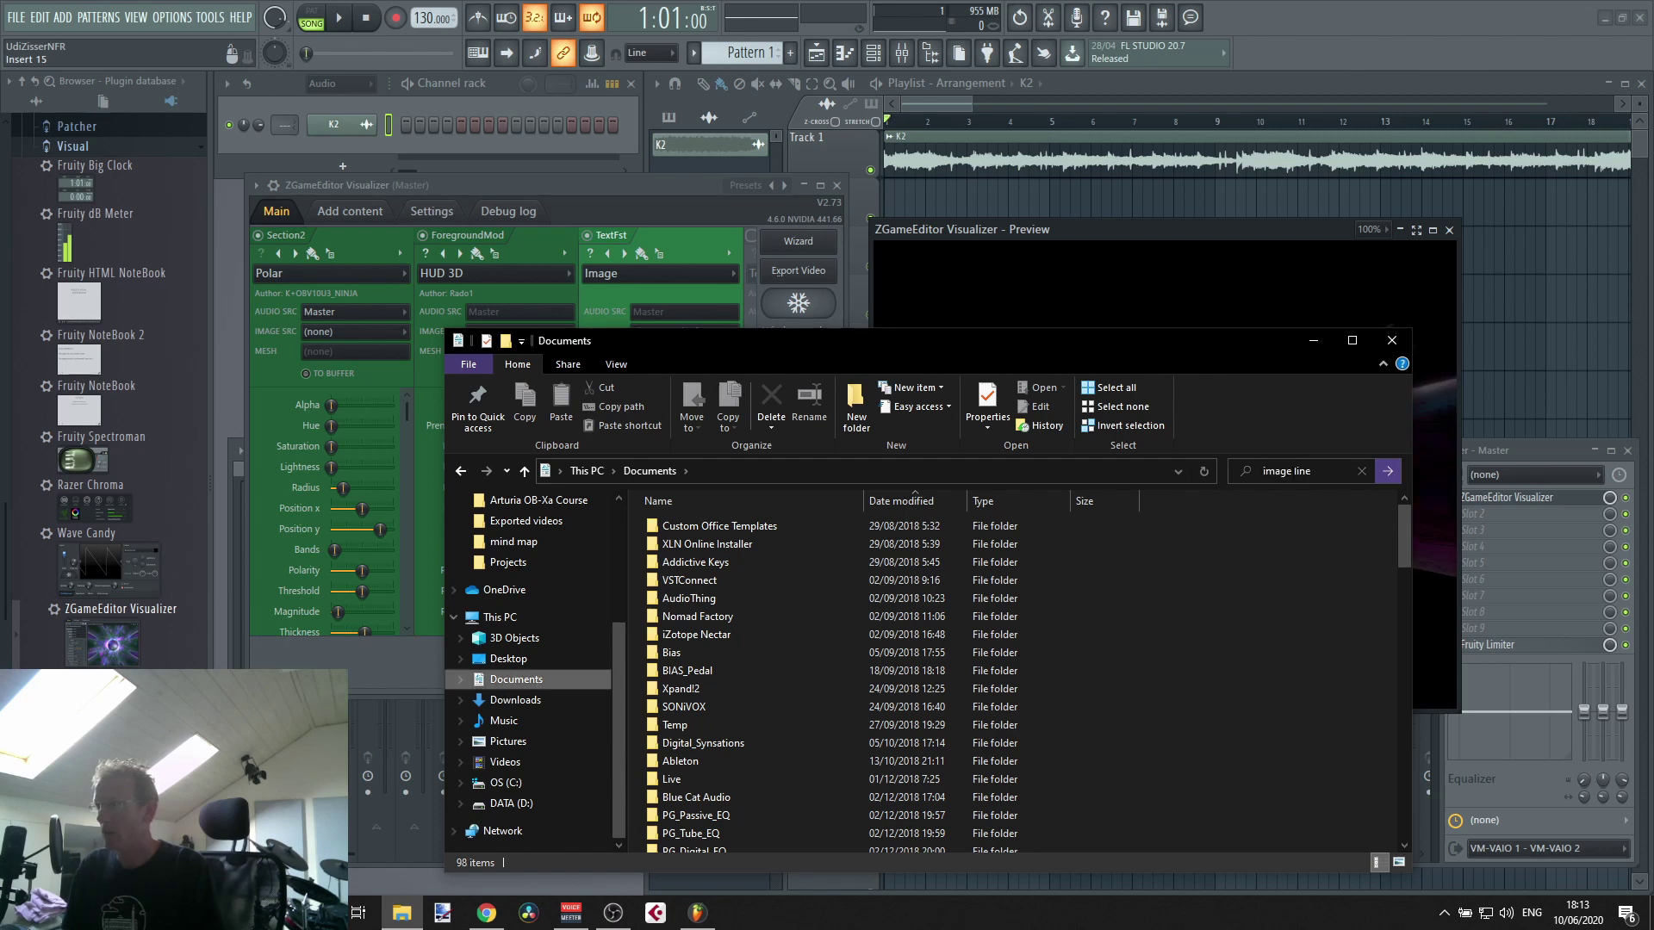
- Open Image-Line > FL Studio > Projects and play K2_demo.mp4
{"action": "double_click", "coordinate": [775, 538]}
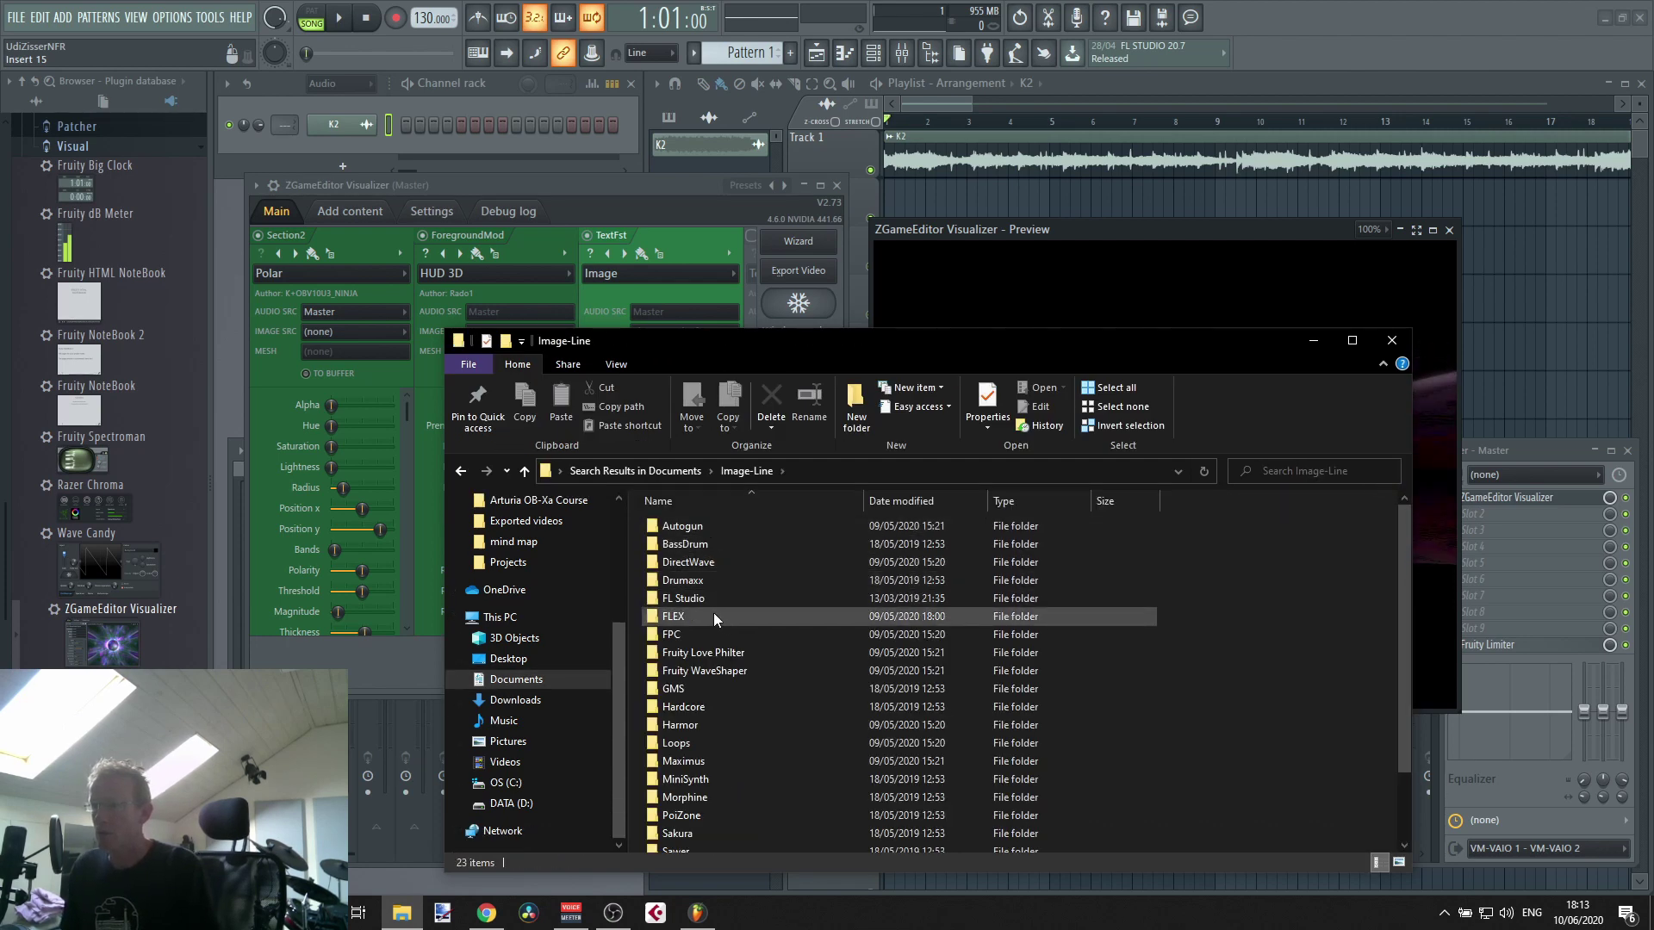
{"action": "left_click", "coordinate": [705, 598]}
{"action": "double_click", "coordinate": [708, 598]}
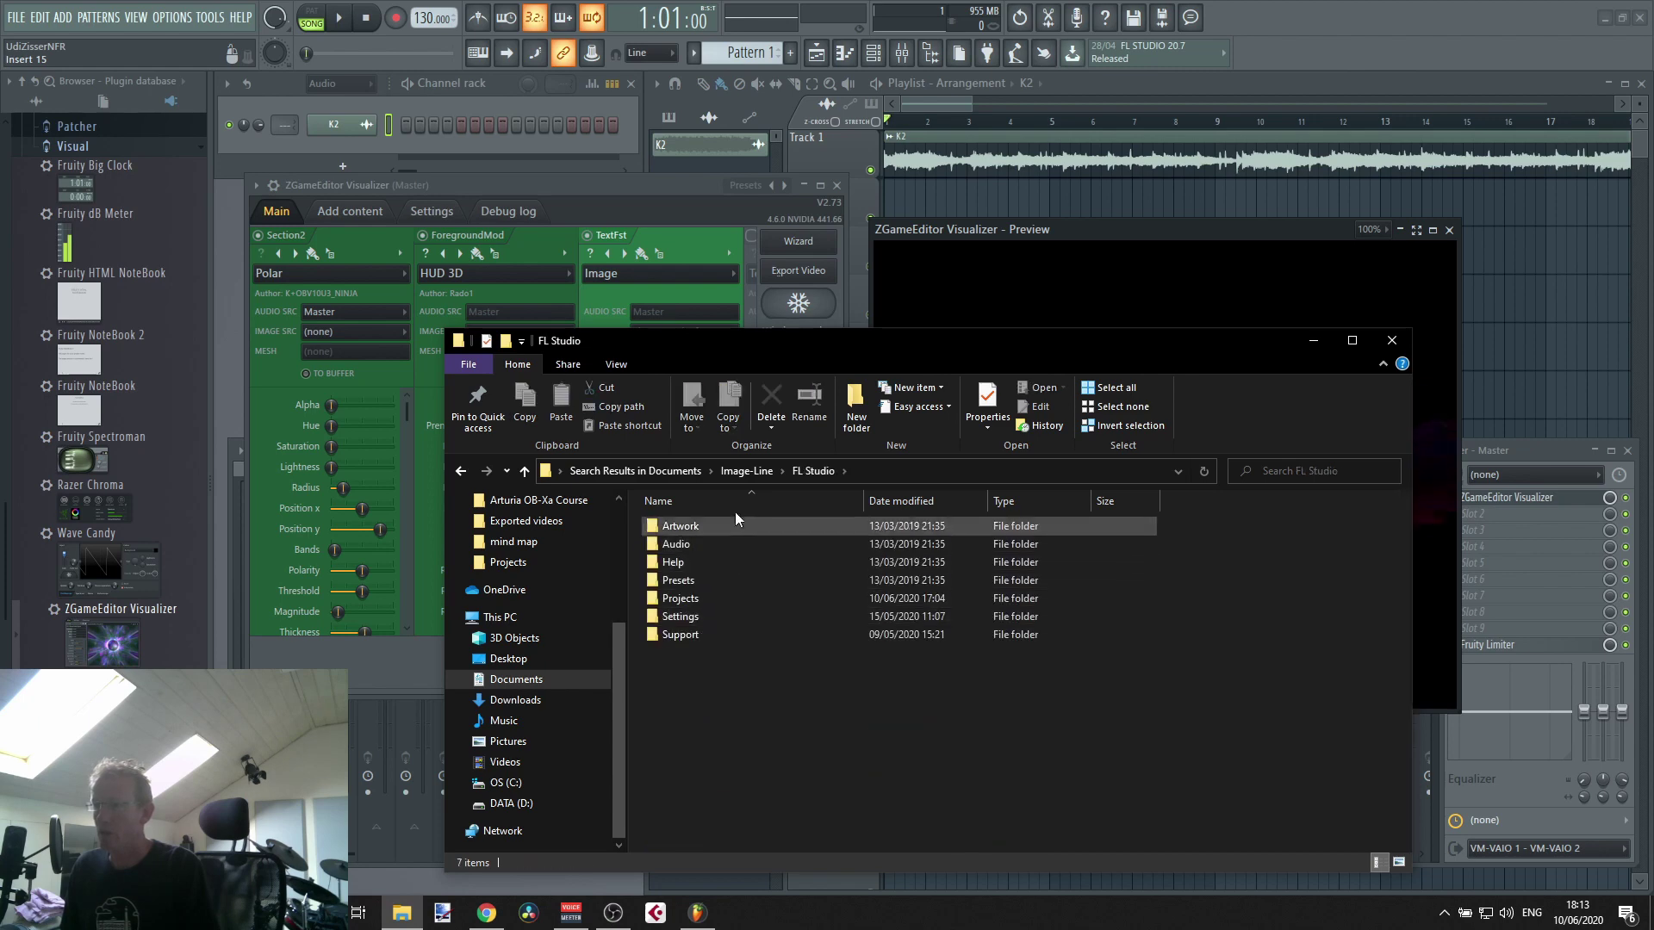
{"action": "double_click", "coordinate": [700, 595]}
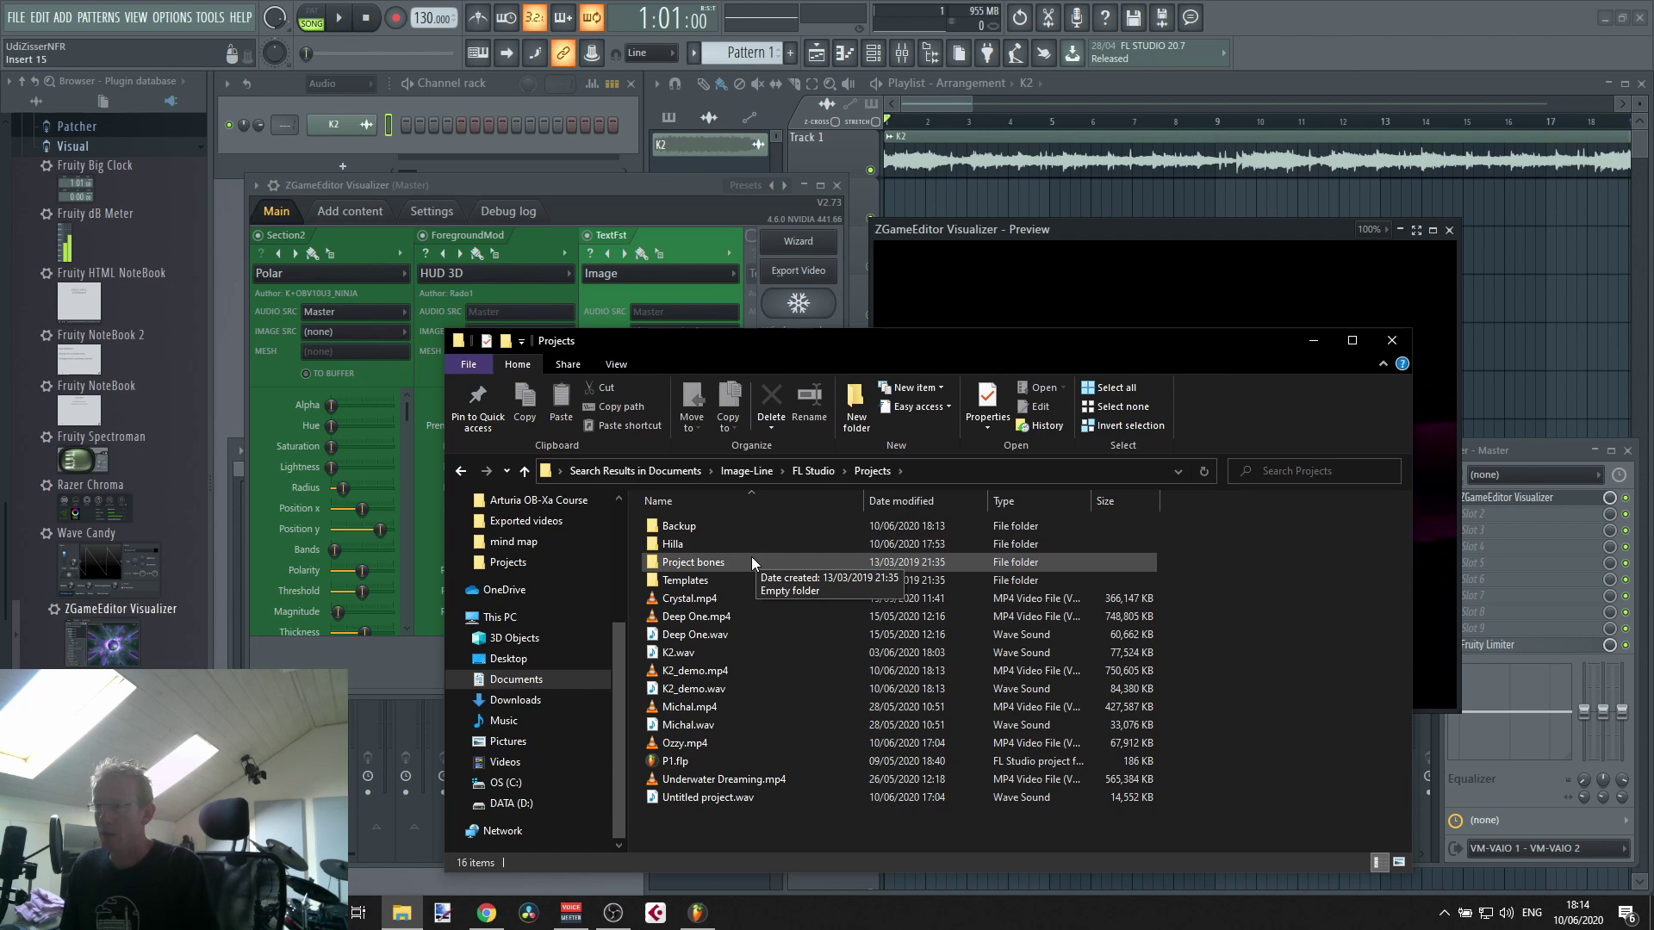
{"action": "left_click", "coordinate": [721, 669]}
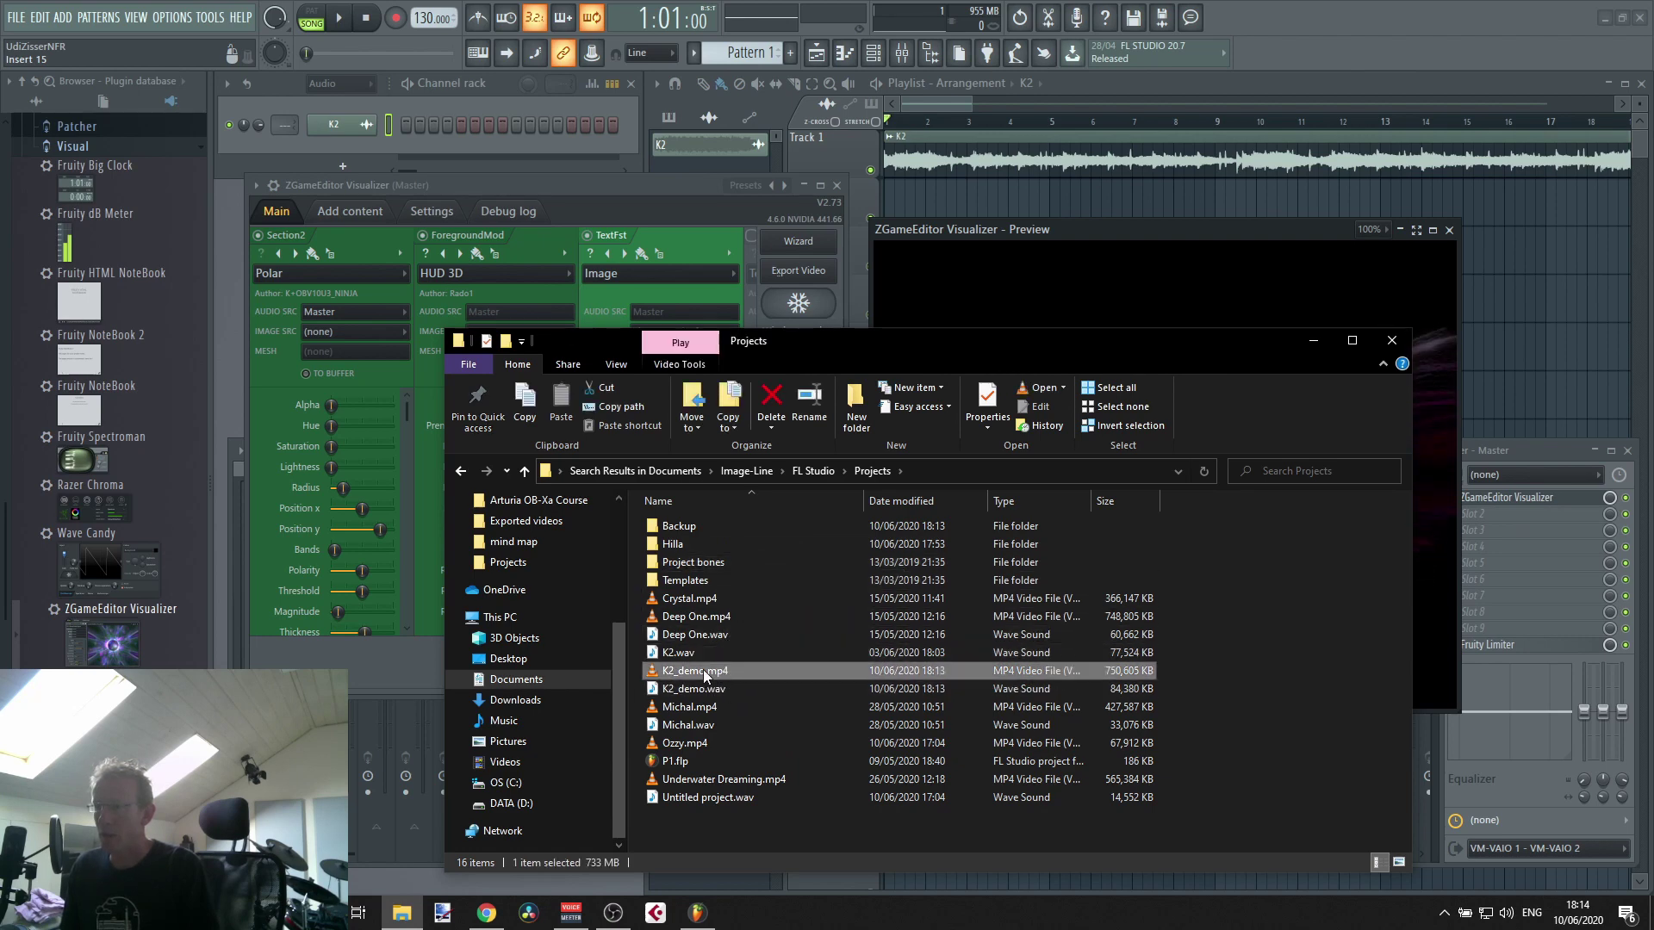
{"action": "double_click", "coordinate": [827, 669]}
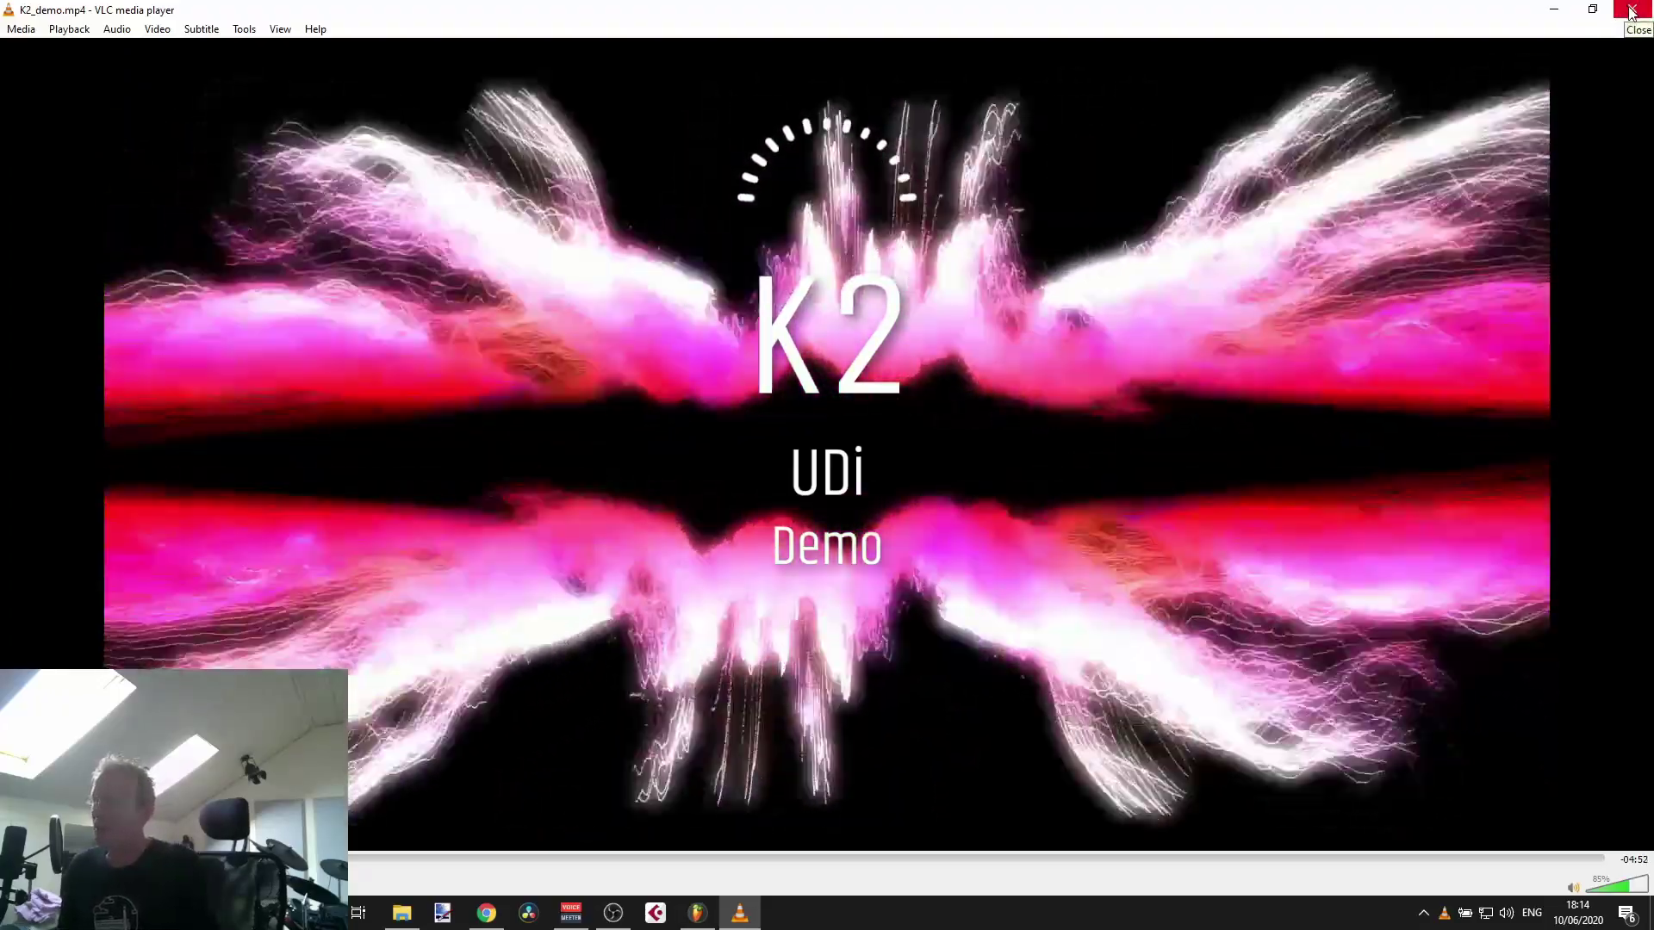
- Close VLC after watching K2_demo.mp4 play
{"action": "left_click", "coordinate": [1628, 10]}
- Close the leftover File Explorer window to return to FL Studio
{"action": "left_click", "coordinate": [1391, 340]}
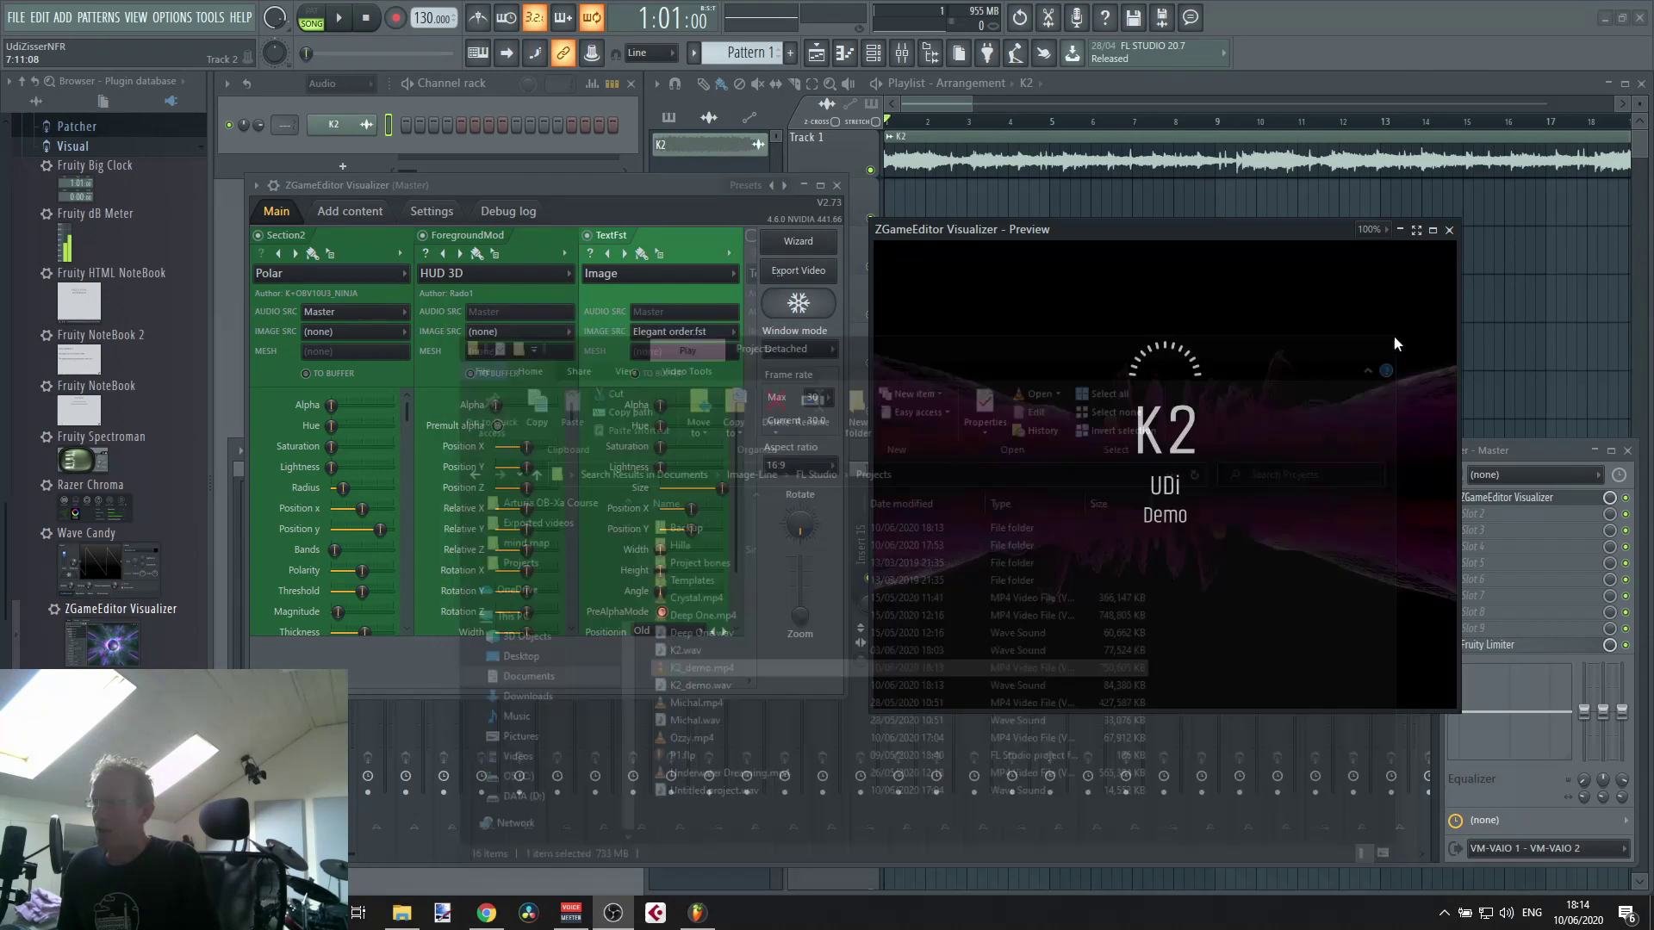